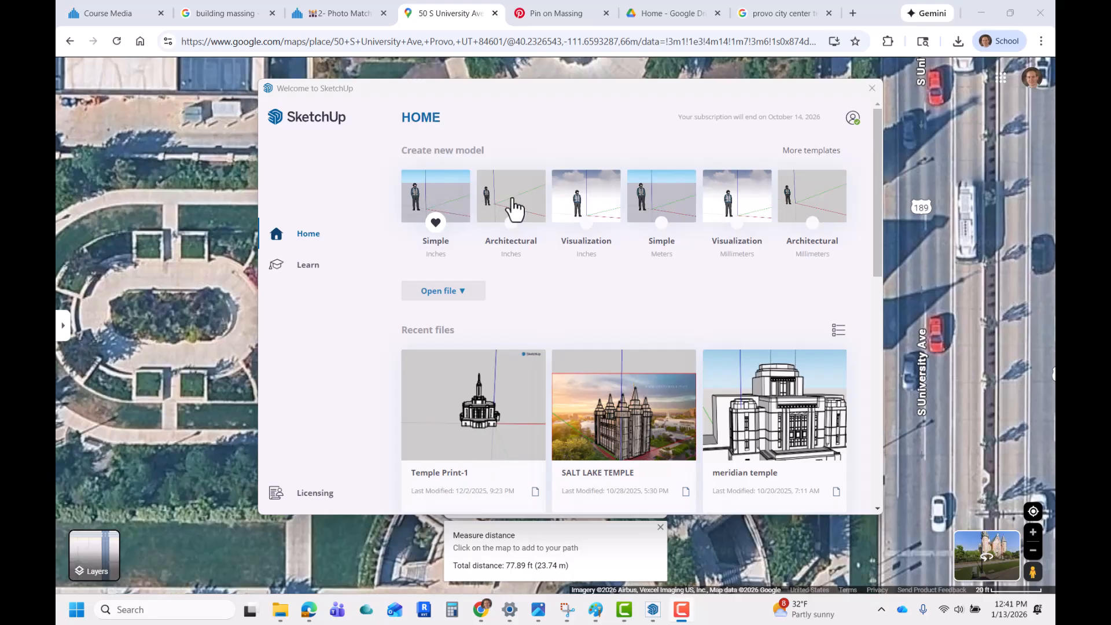
Create a new model from the Architectural template in inches and narrow the default tray.
{"action": "left_click", "coordinate": [512, 200]}
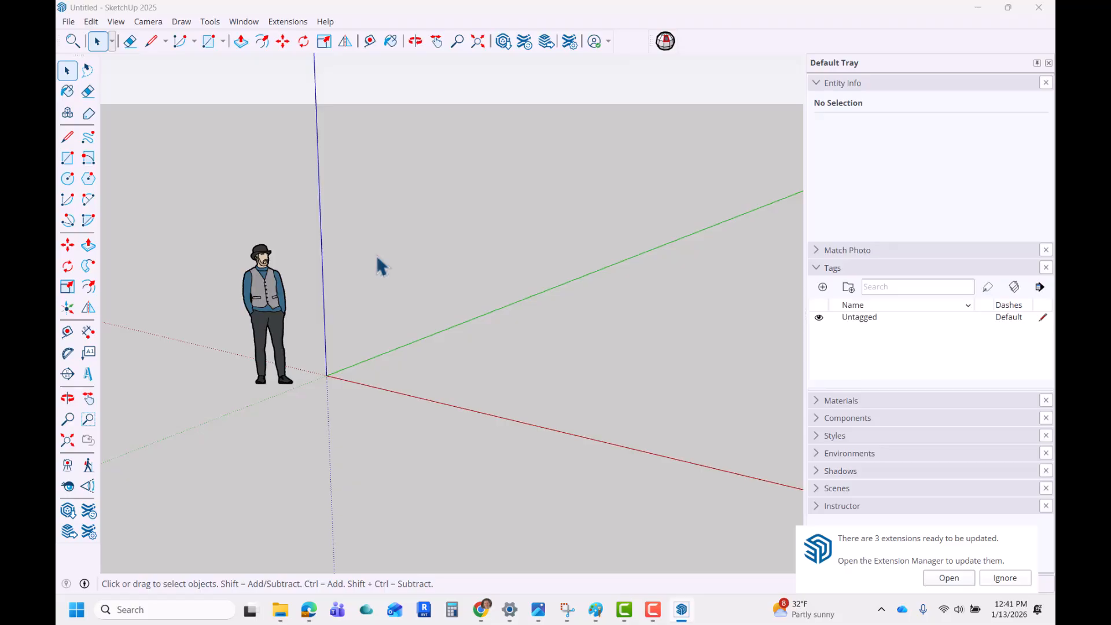
{"action": "scroll", "coordinate": [377, 252], "scroll_direction": "down", "scroll_amount": 1}
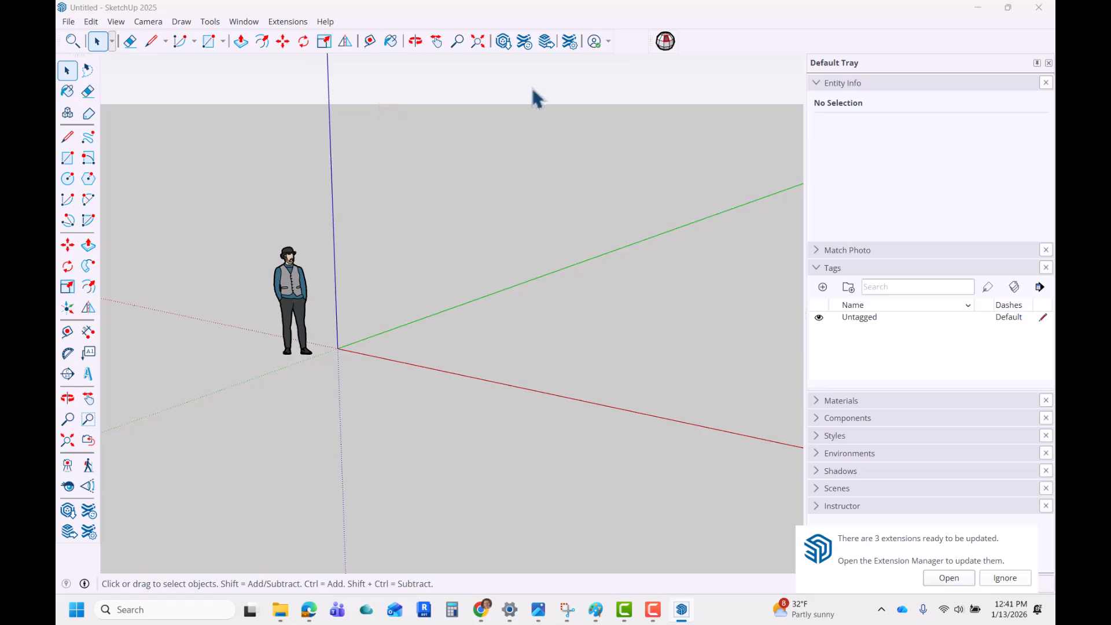
{"action": "right_click", "coordinate": [727, 45]}
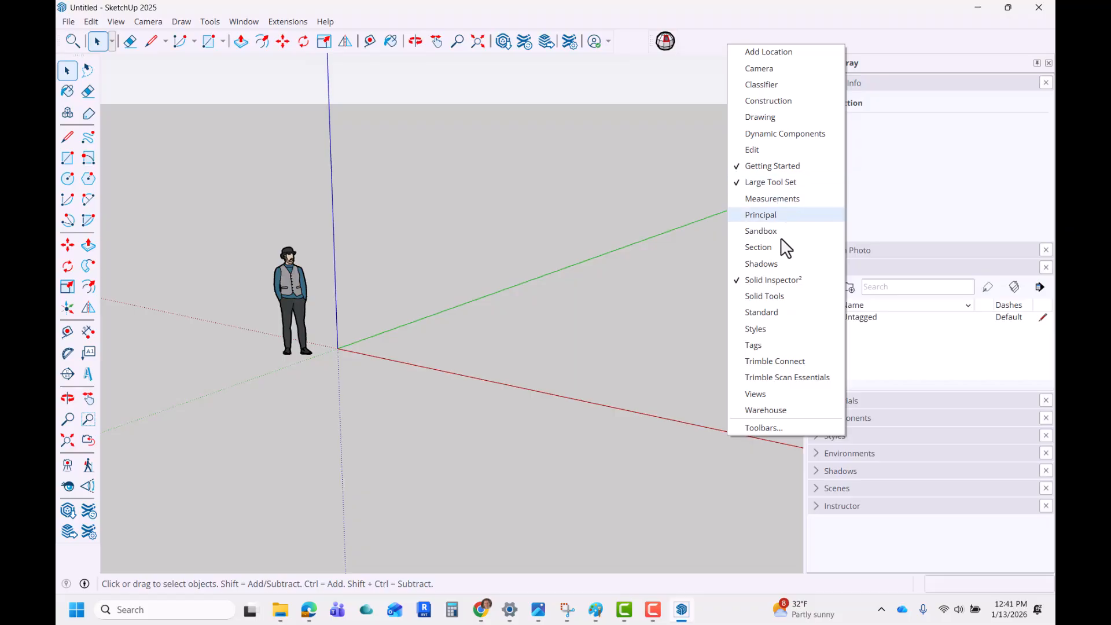
{"action": "left_click", "coordinate": [712, 34]}
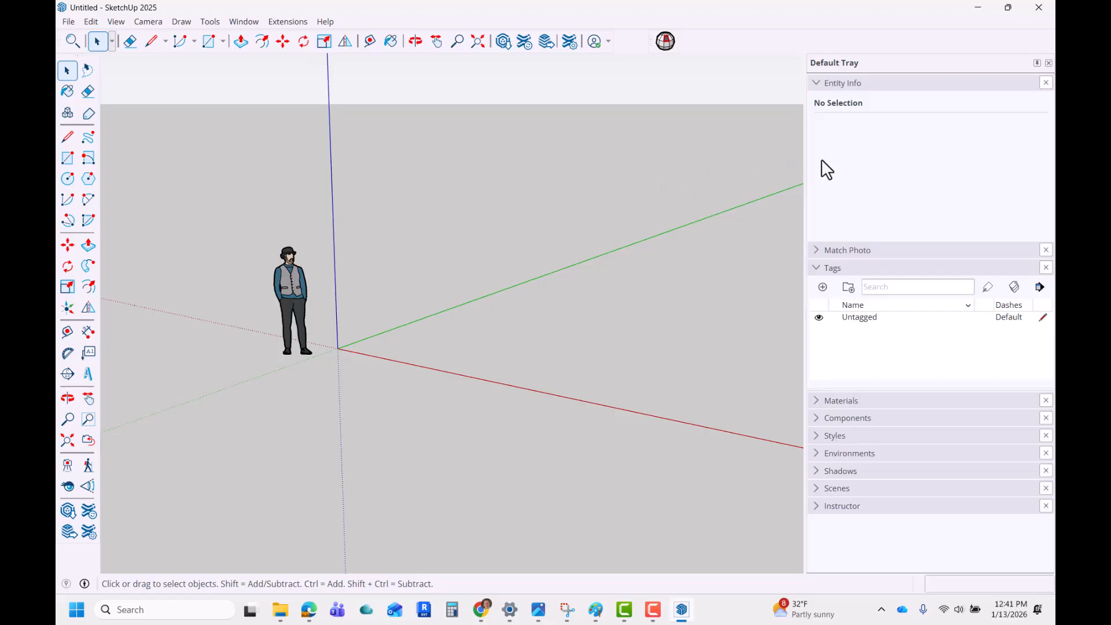
{"action": "left_click_drag", "start_coordinate": [807, 166], "coordinate": [856, 189]}
Draw a rectangle on the ground from the origin, about 65' along the red axis by 55' along the green axis.
{"action": "middle_click_drag", "start_coordinate": [288, 307], "coordinate": [387, 323]}
{"action": "key", "text": "t"}
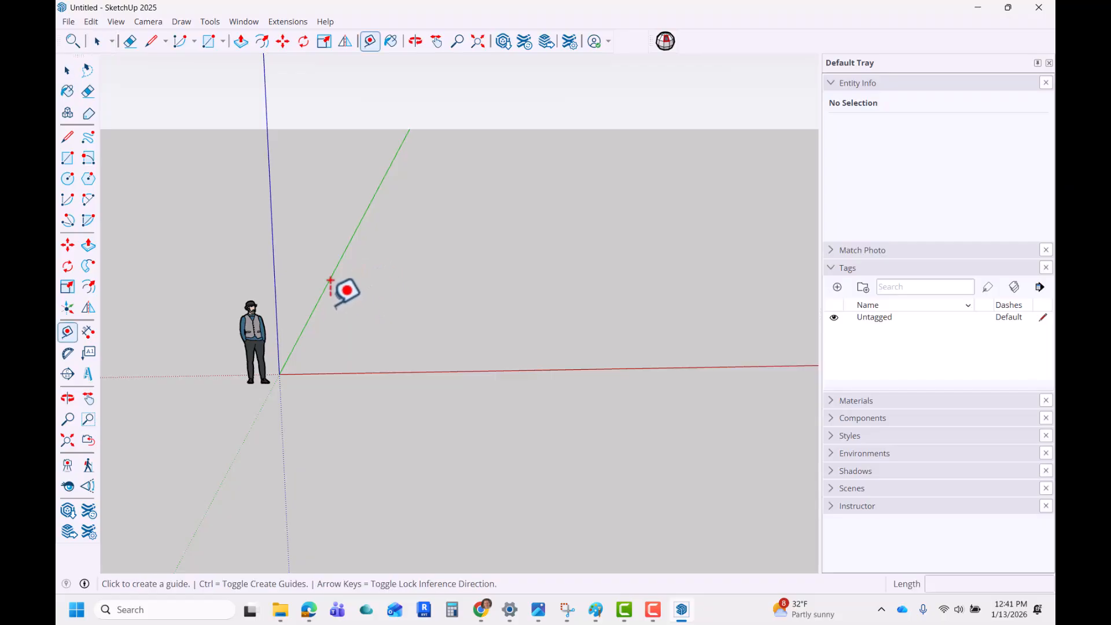
{"action": "scroll", "coordinate": [330, 281], "scroll_direction": "down", "scroll_amount": 1}
{"action": "scroll", "coordinate": [336, 290], "scroll_direction": "down", "scroll_amount": 2}
{"action": "scroll", "coordinate": [304, 325], "scroll_direction": "down", "scroll_amount": 1}
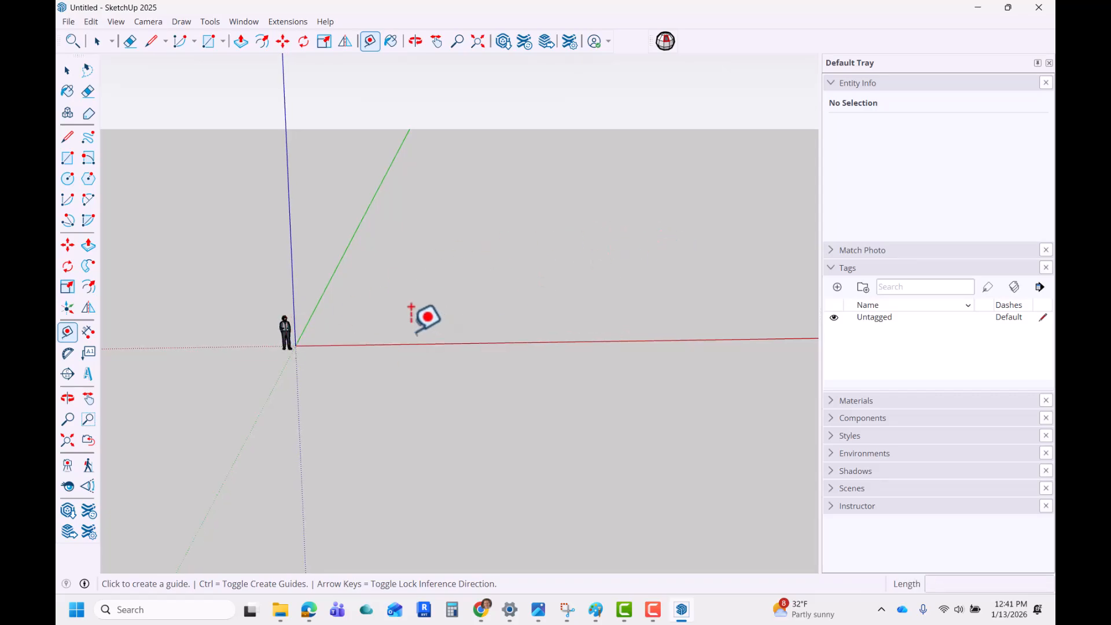
{"action": "key", "text": "r"}
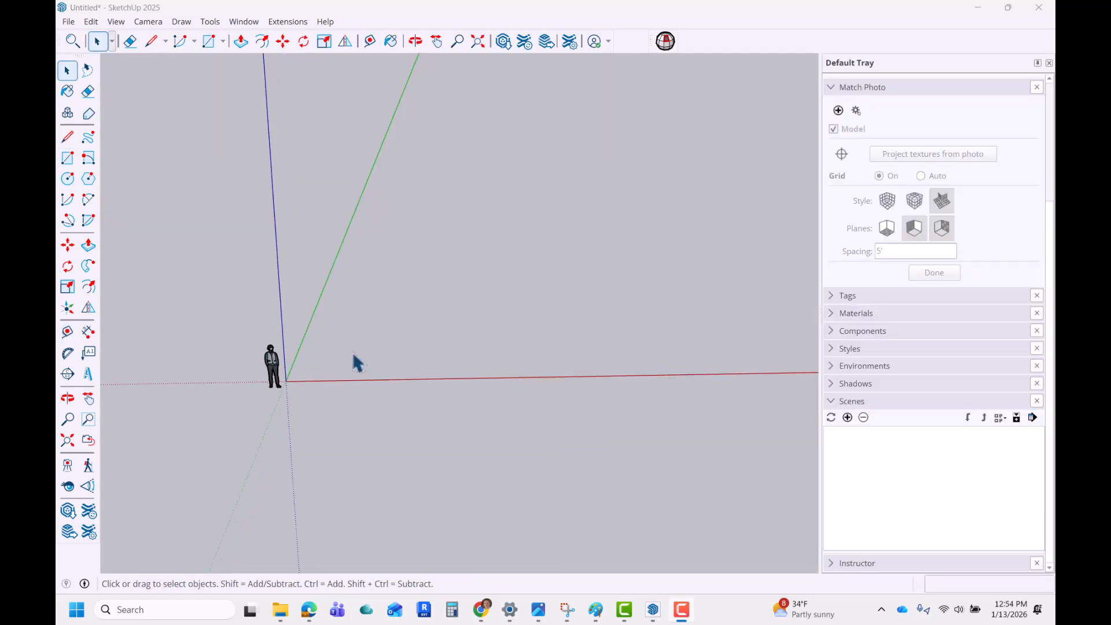
{"action": "mouse_move", "coordinate": [346, 348]}
{"action": "middle_mouse_down"}
{"action": "mouse_move", "coordinate": [330, 355]}
{"action": "mouse_move", "coordinate": [336, 367]}
{"action": "middle_mouse_up"}
{"action": "key", "text": "r"}
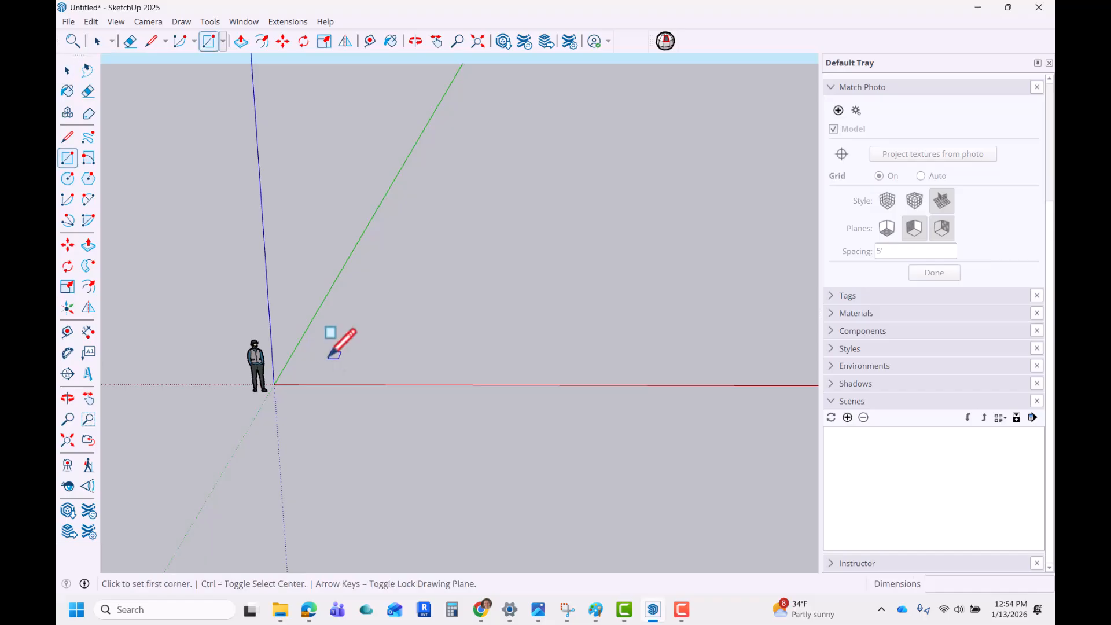
{"action": "left_click", "coordinate": [275, 383]}
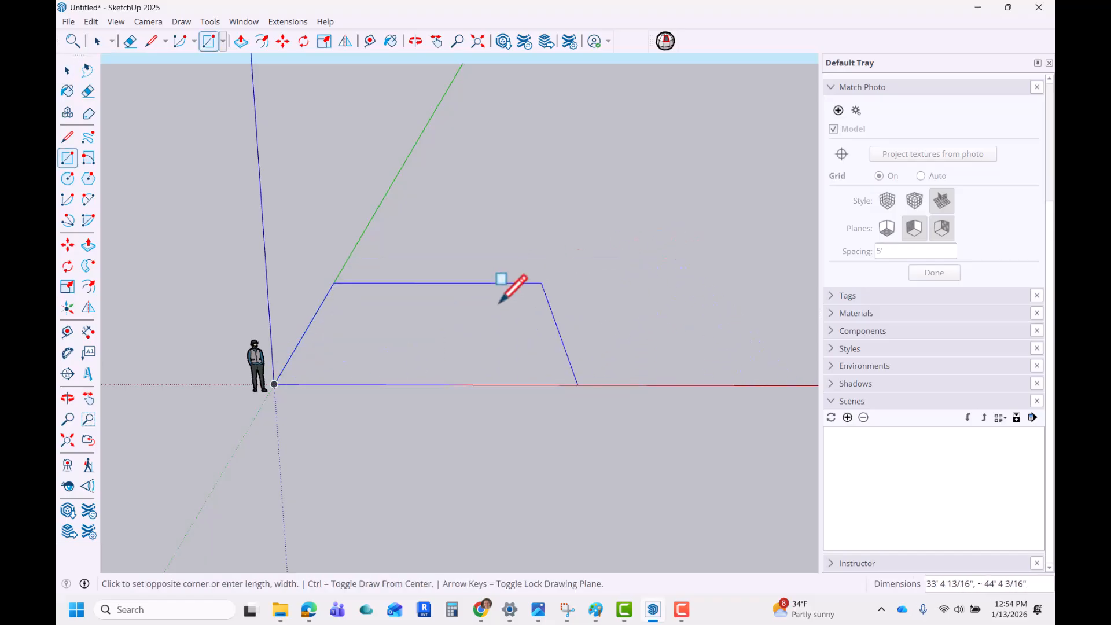
{"action": "scroll", "coordinate": [501, 294], "scroll_direction": "down", "scroll_amount": 2}
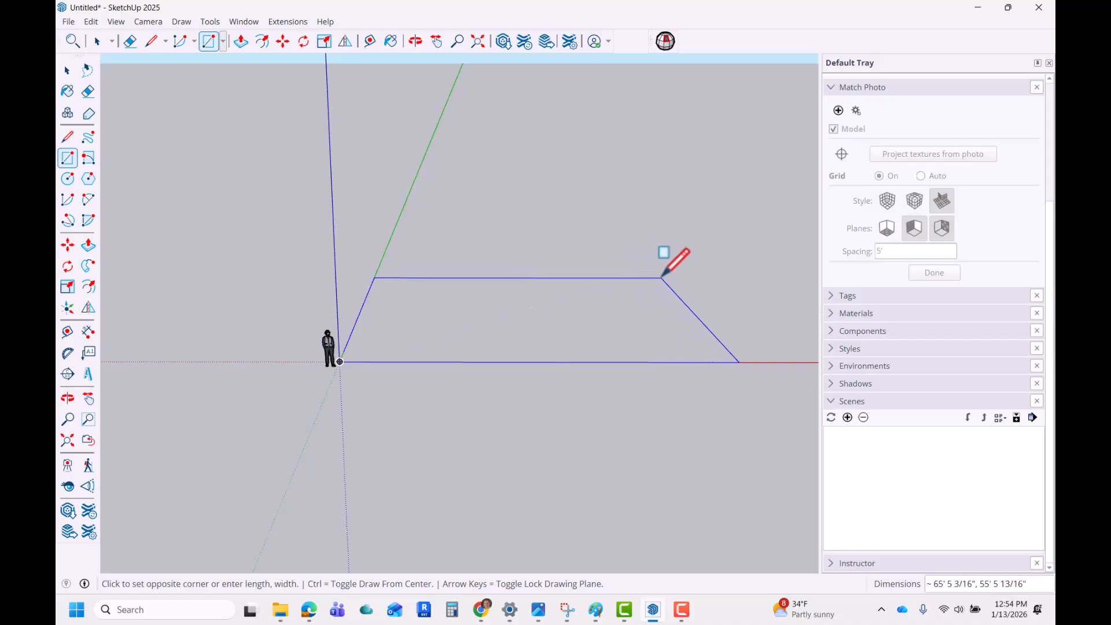
{"action": "left_click", "coordinate": [660, 270]}
{"action": "middle_click_drag", "start_coordinate": [520, 356], "coordinate": [571, 419]}
{"action": "key", "text": "space"}
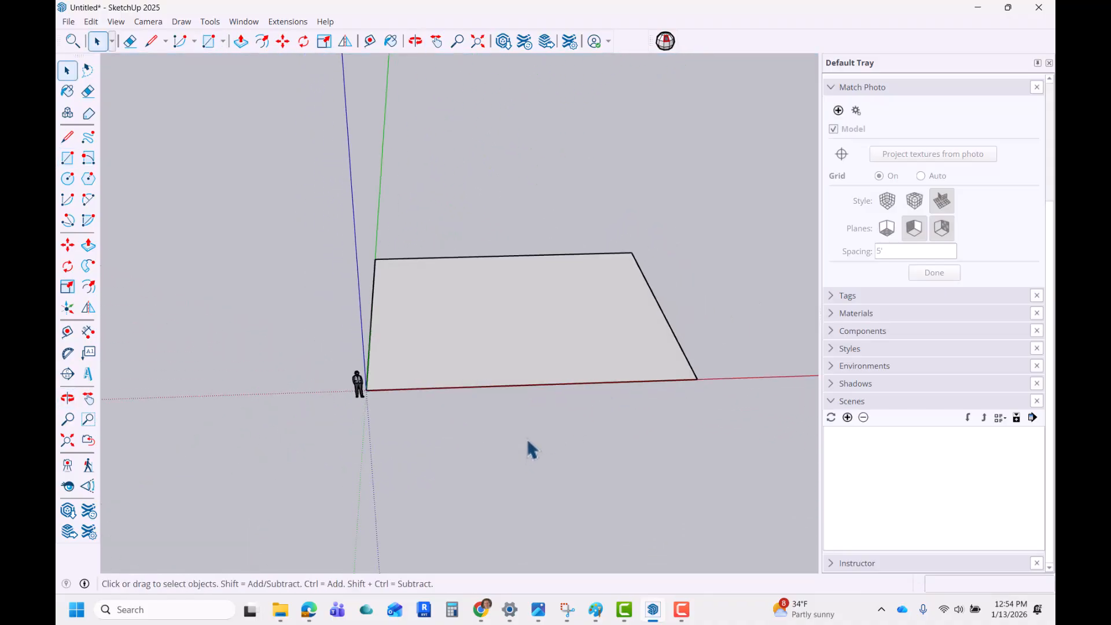
Examine the rectangle's placement against the axes and compare it with the temple exterior photo in Paint.
{"action": "middle_click_drag", "start_coordinate": [486, 422], "coordinate": [585, 389]}
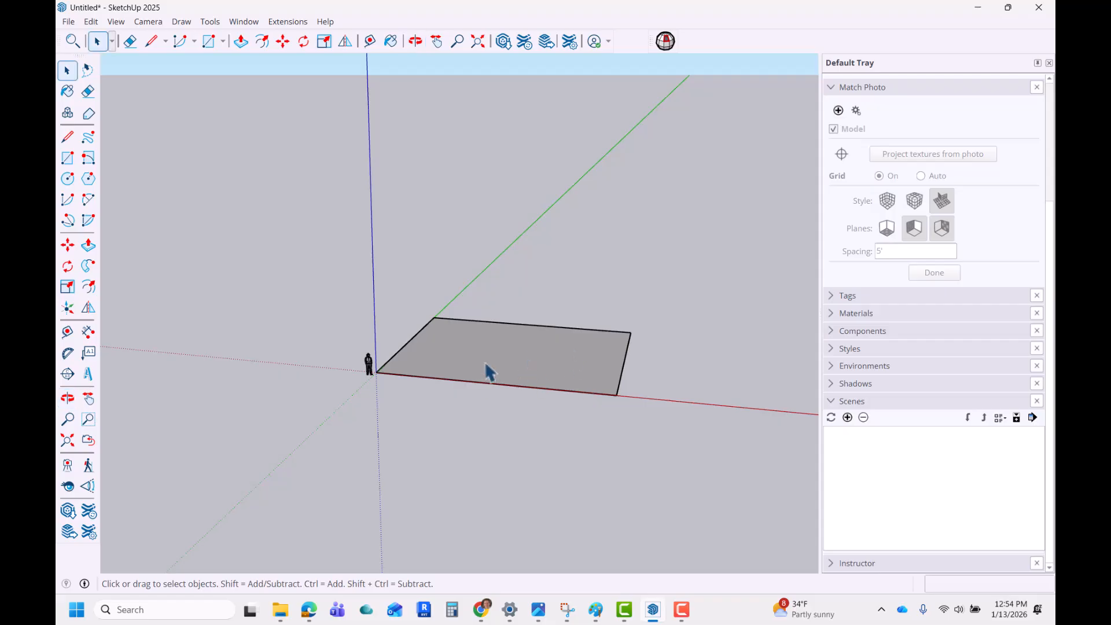
{"action": "middle_click_drag", "start_coordinate": [488, 372], "coordinate": [583, 384]}
{"action": "scroll", "coordinate": [505, 395], "scroll_direction": "up", "scroll_amount": 3}
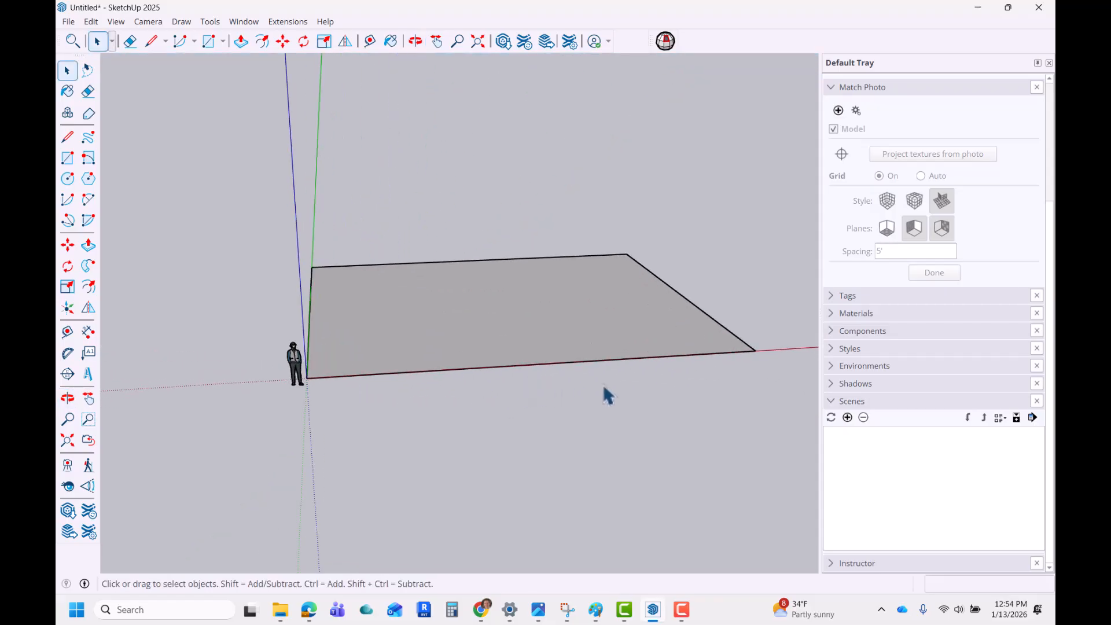
{"action": "middle_click_drag", "start_coordinate": [603, 384], "coordinate": [535, 396]}
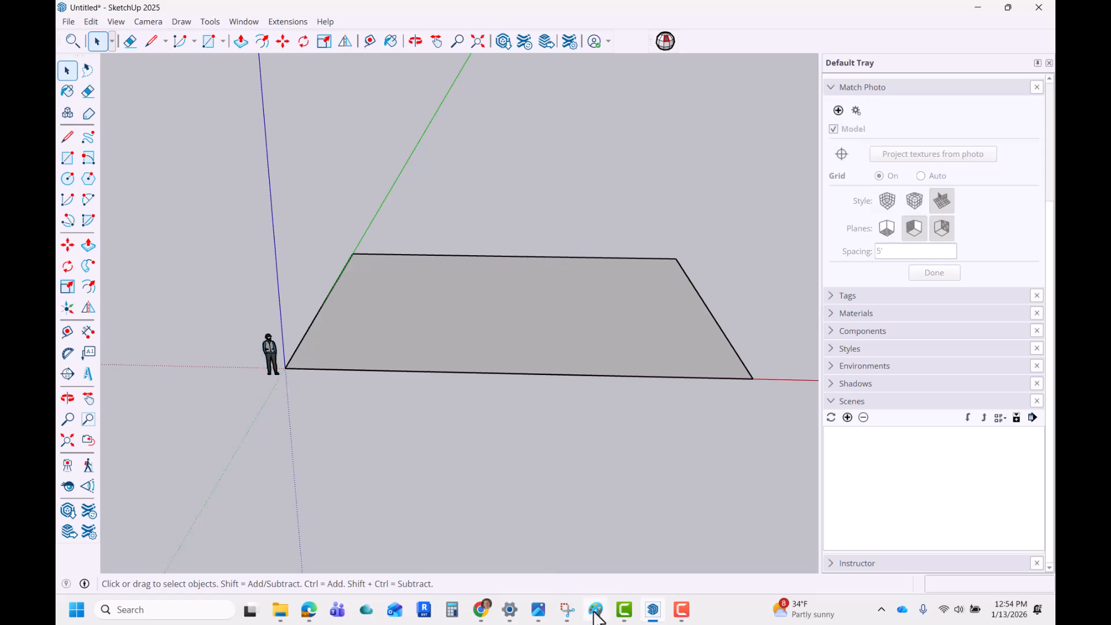
{"action": "left_click", "coordinate": [597, 616]}
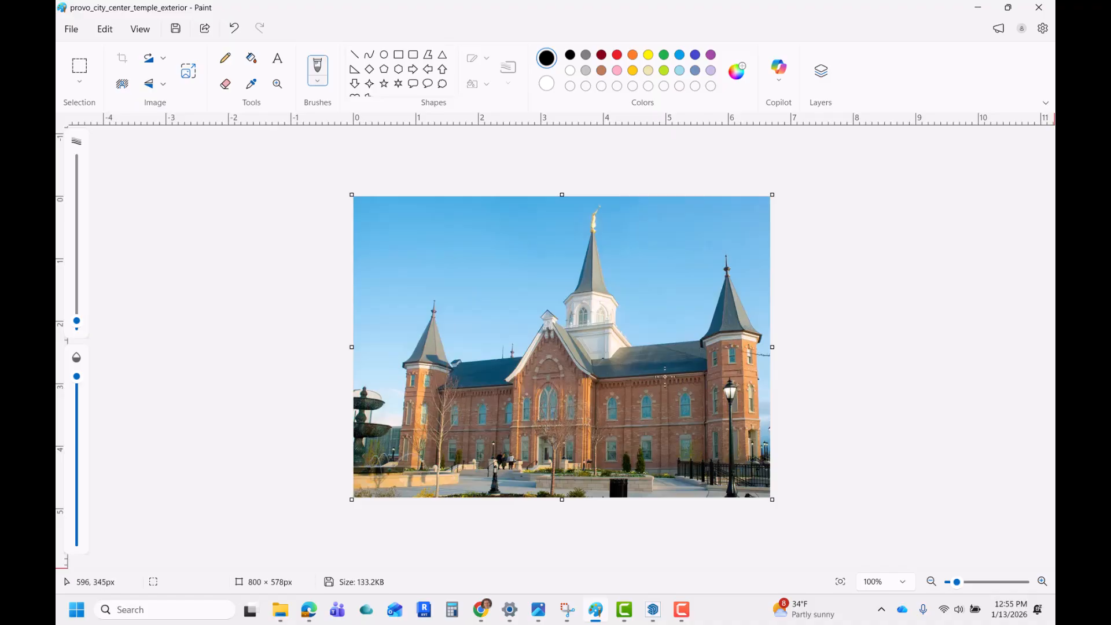
{"action": "left_click", "coordinate": [981, 8]}
Rotate the rectangle's face on the ground plane about the origin, from the red axis to the green axis.
{"action": "middle_click_drag", "start_coordinate": [463, 383], "coordinate": [461, 360]}
{"action": "left_click", "coordinate": [466, 354]}
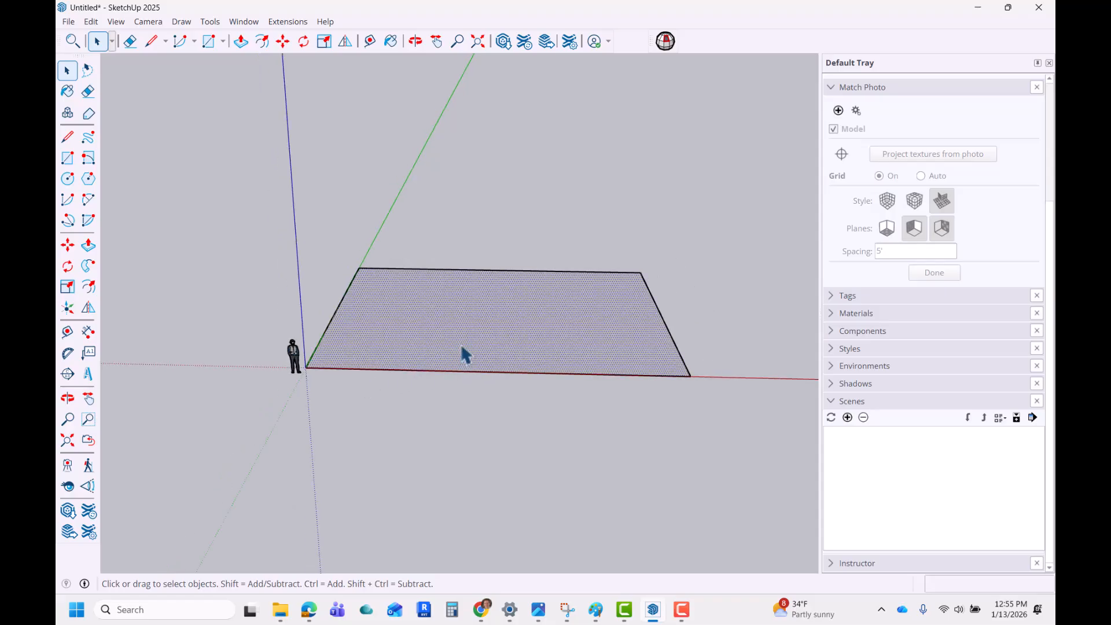
{"action": "key", "text": "q"}
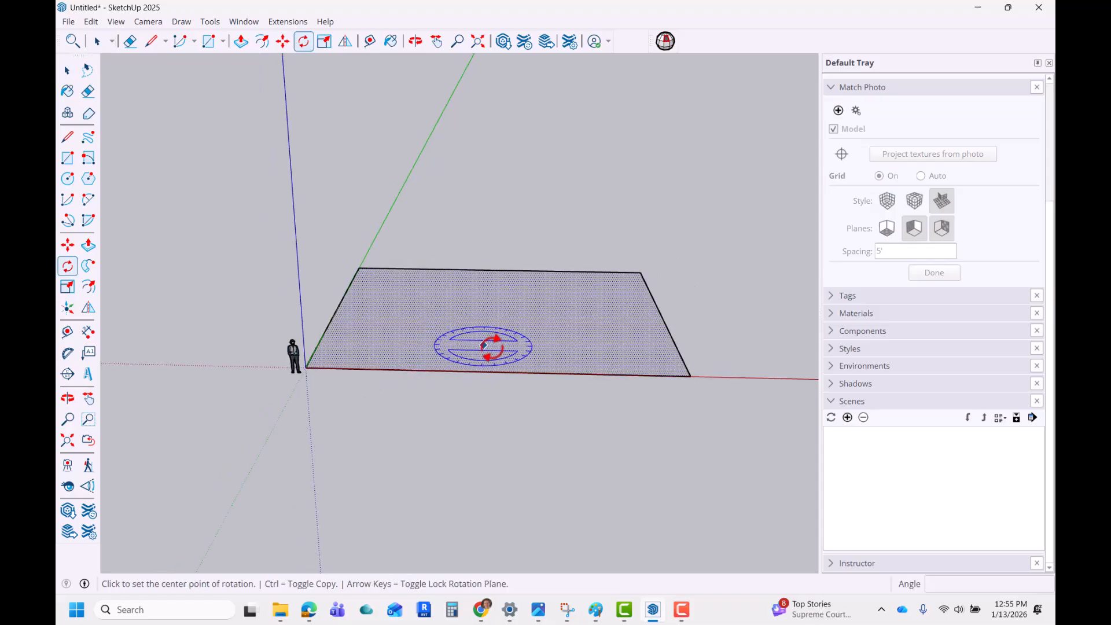
{"action": "left_click", "coordinate": [306, 367]}
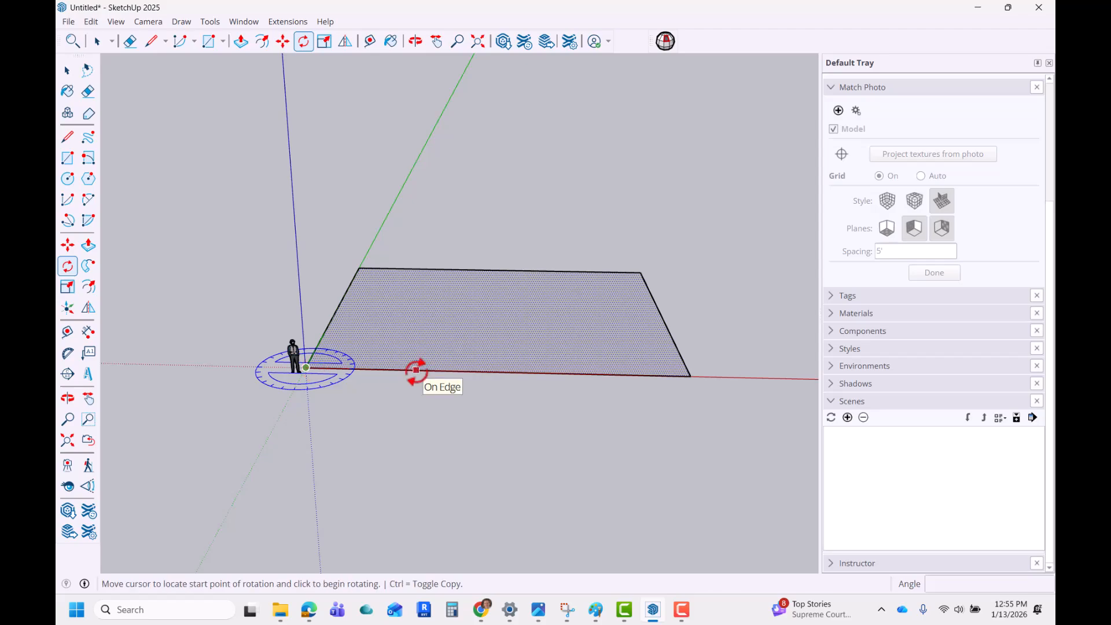
{"action": "left_click", "coordinate": [417, 377]}
{"action": "left_click", "coordinate": [366, 256]}
{"action": "middle_click_drag", "start_coordinate": [611, 290], "coordinate": [316, 288]}
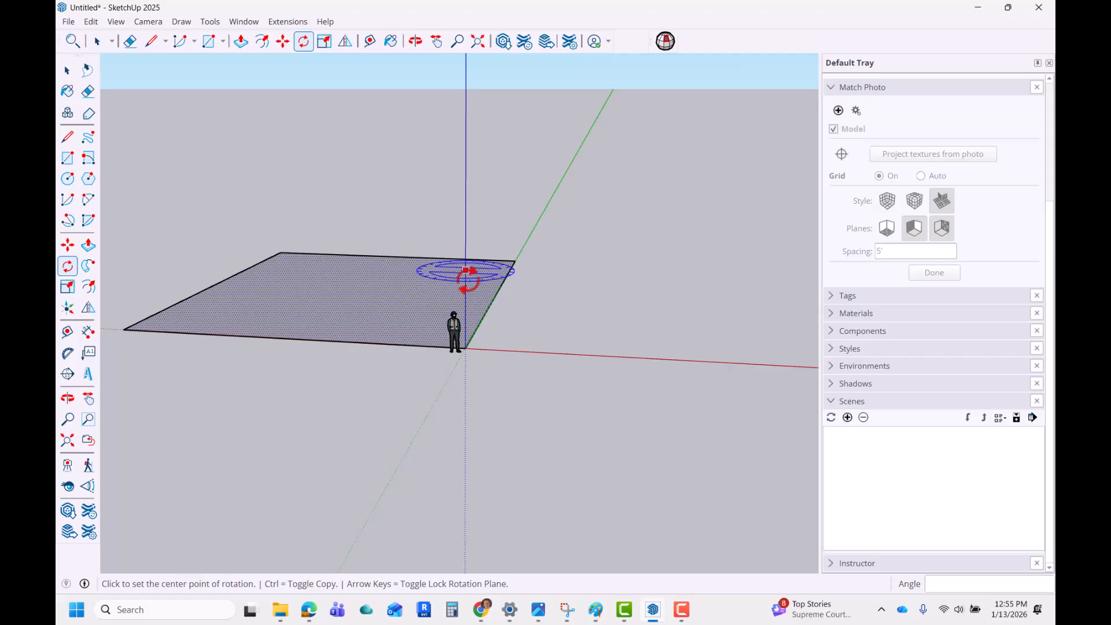
{"action": "middle_click_drag", "start_coordinate": [474, 280], "coordinate": [350, 328]}
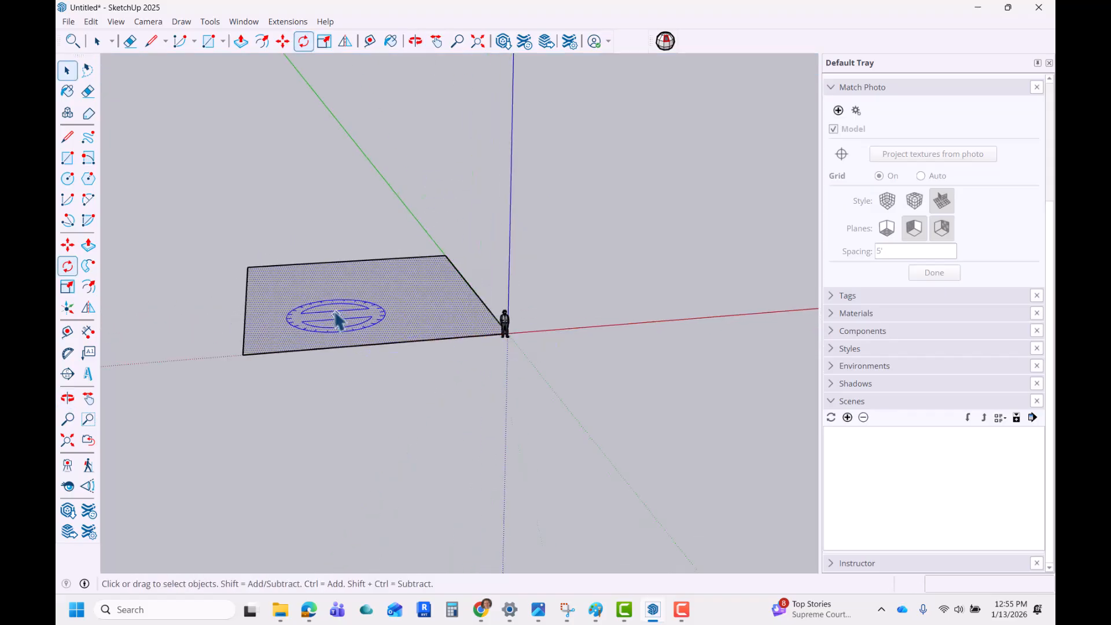
Move the rectangle's back edge about 33' toward the red axis and move the side edge farthest from the origin outward.
{"action": "key", "text": "space"}
{"action": "key", "text": "m"}
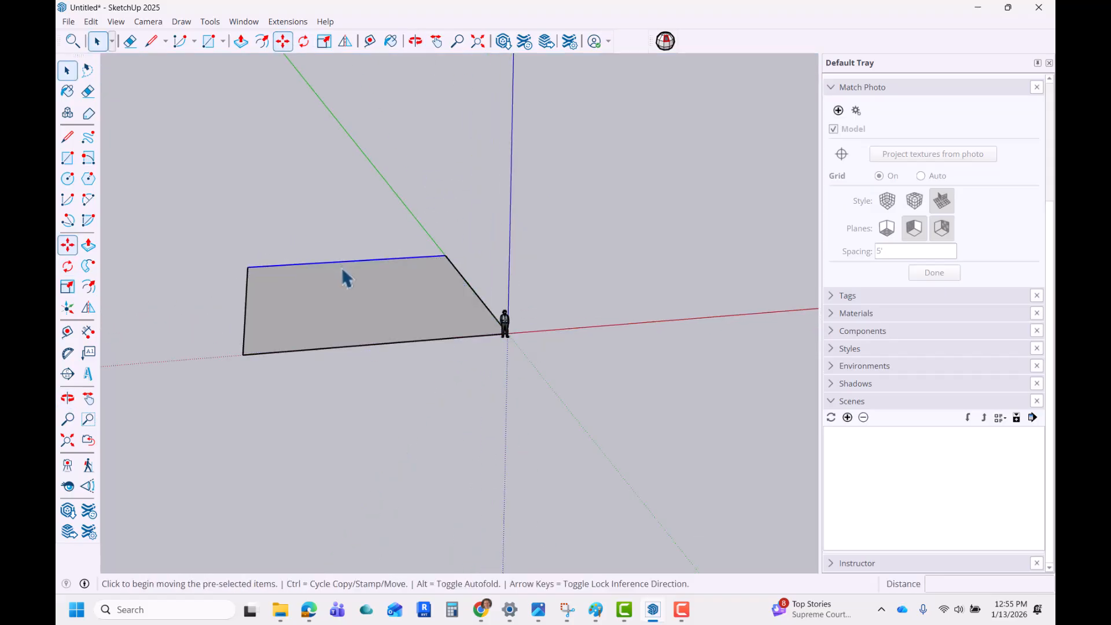
{"action": "left_click", "coordinate": [342, 266]}
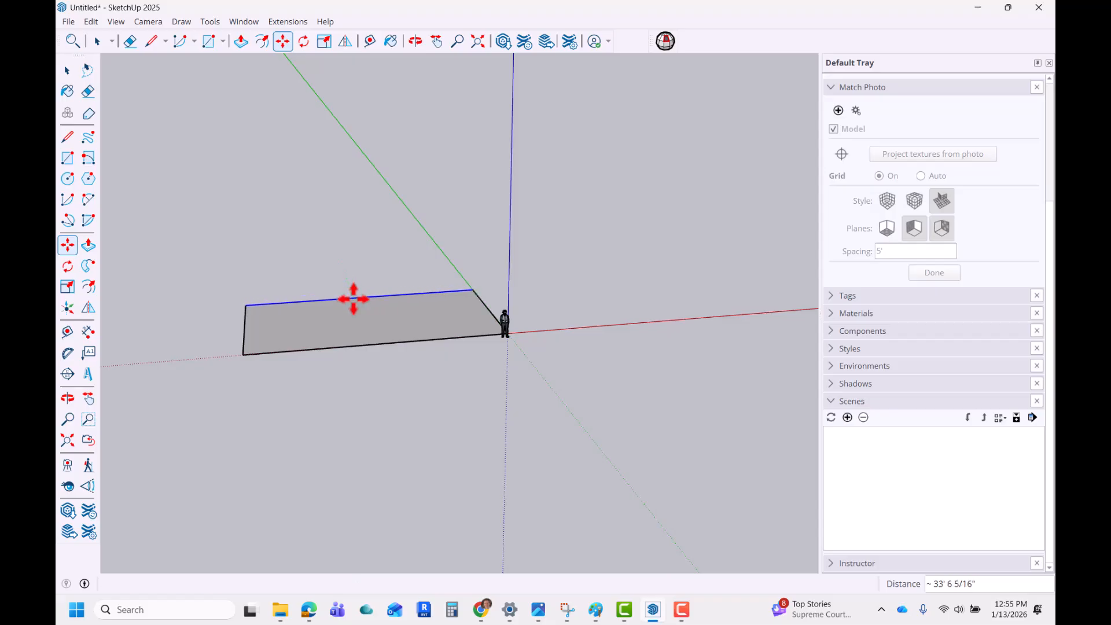
{"action": "key", "text": "space"}
{"action": "scroll", "coordinate": [298, 330], "scroll_direction": "down", "scroll_amount": 5}
{"action": "scroll", "coordinate": [304, 327], "scroll_direction": "up", "scroll_amount": 5}
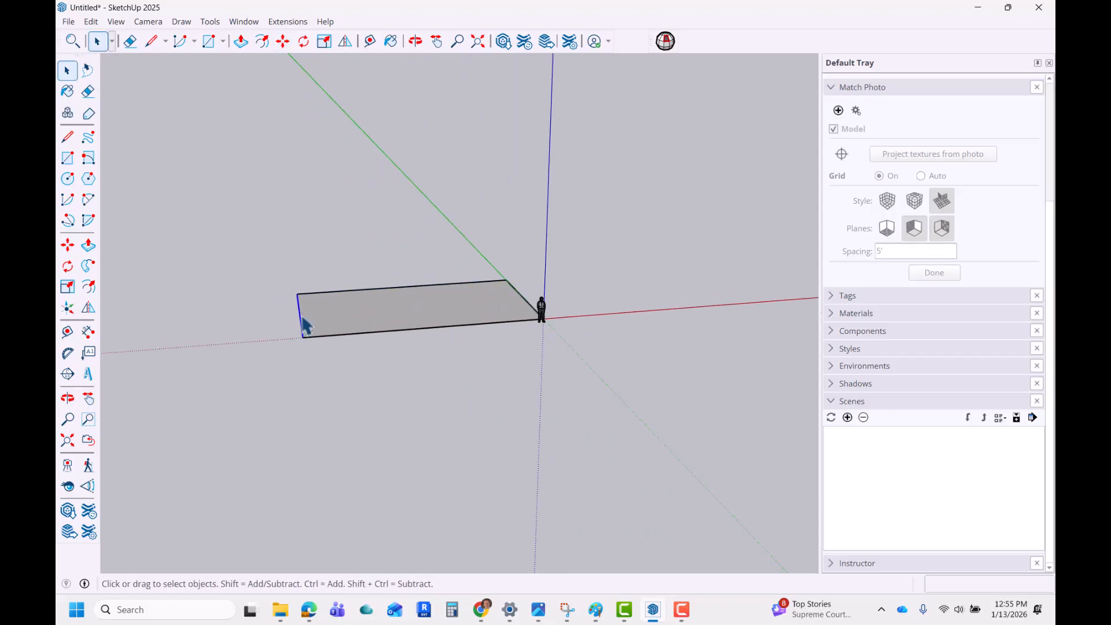
{"action": "key", "text": "m"}
{"action": "left_click", "coordinate": [300, 315]}
{"action": "left_click", "coordinate": [251, 315]}
{"action": "middle_click_drag", "start_coordinate": [422, 349], "coordinate": [479, 310]}
{"action": "middle_click_drag", "start_coordinate": [457, 348], "coordinate": [563, 373]}
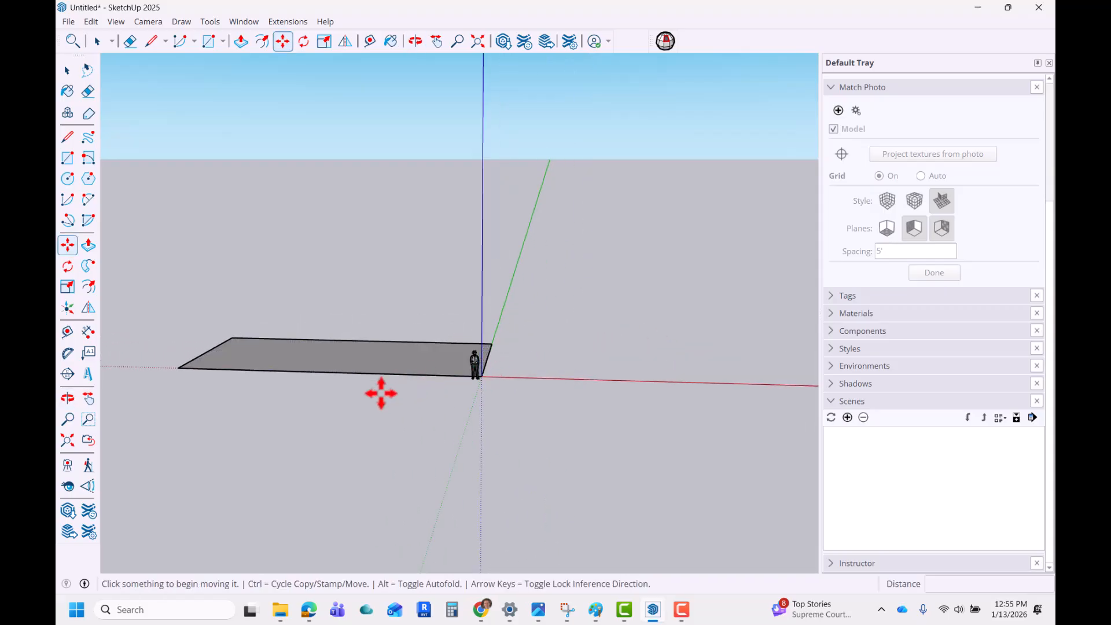
Check the temple exterior photo in Paint, return to SketchUp and delete the rectangle.
{"action": "key", "text": "alt+Tab"}
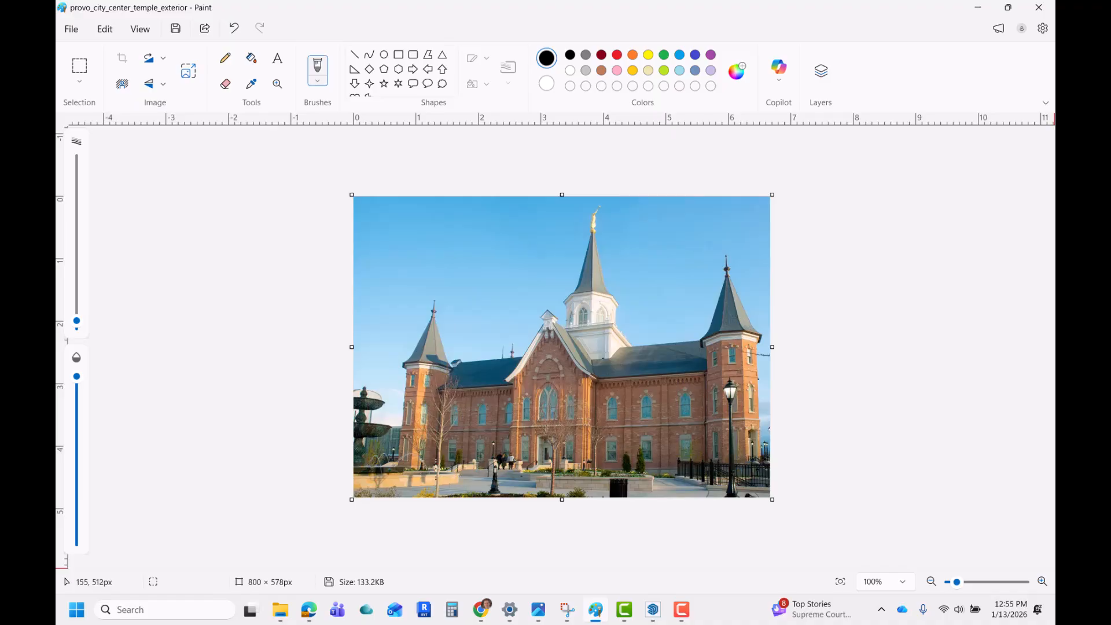
{"action": "key", "text": "alt+Tab"}
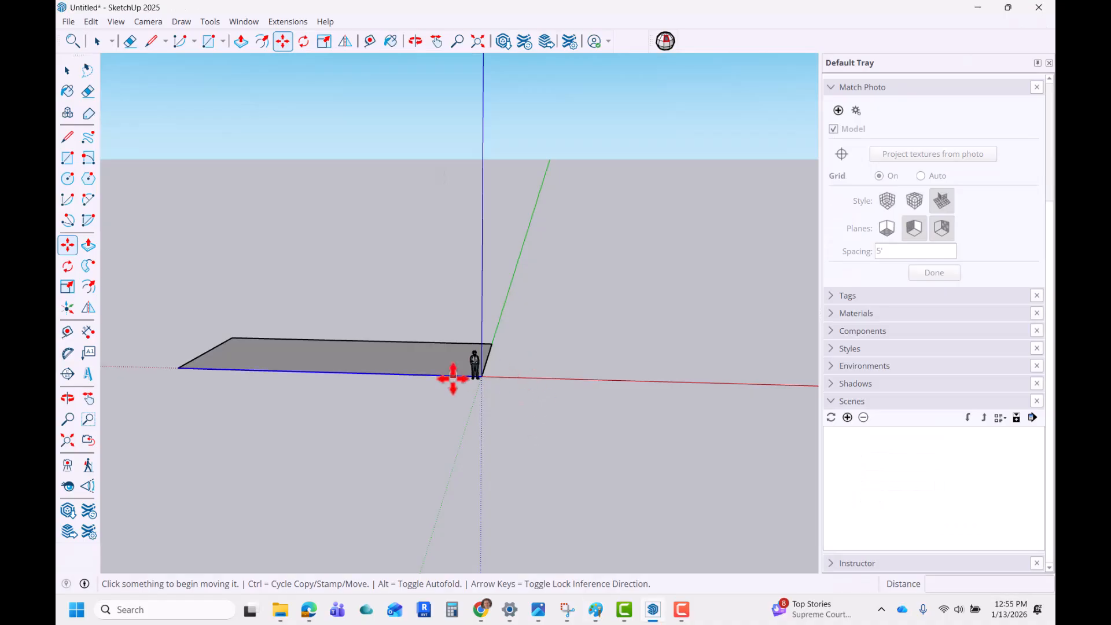
{"action": "mouse_move", "coordinate": [452, 377]}
{"action": "middle_mouse_down"}
{"action": "mouse_move", "coordinate": [467, 392]}
{"action": "mouse_move", "coordinate": [268, 379]}
{"action": "middle_mouse_up"}
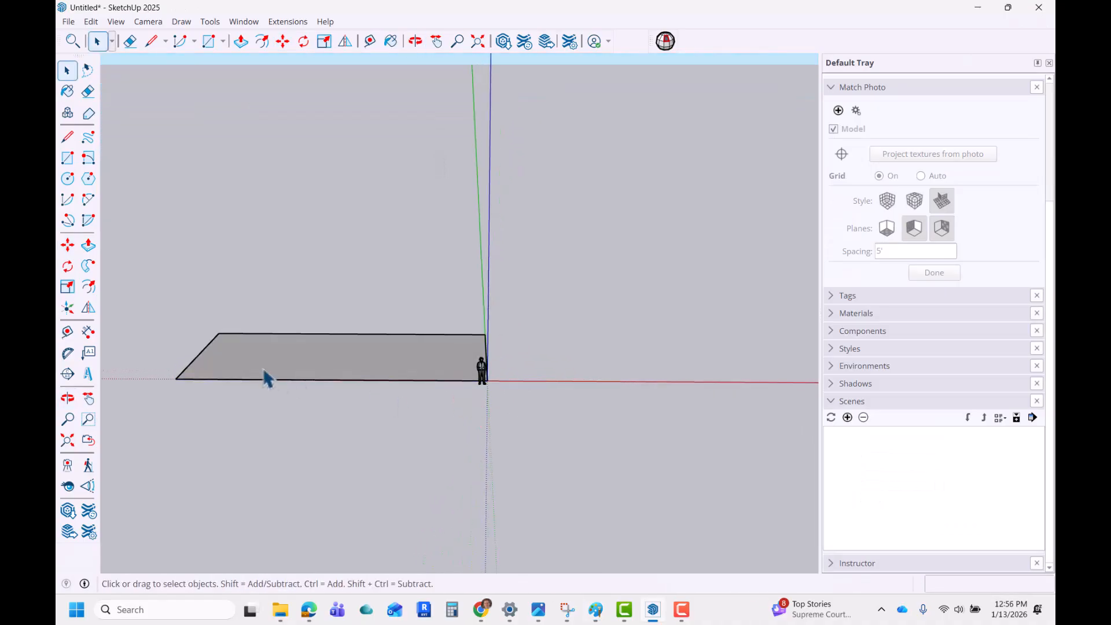
{"action": "left_click", "coordinate": [363, 347]}
{"action": "key", "text": "Delete"}
{"action": "middle_click_drag", "start_coordinate": [363, 345], "coordinate": [297, 354]}
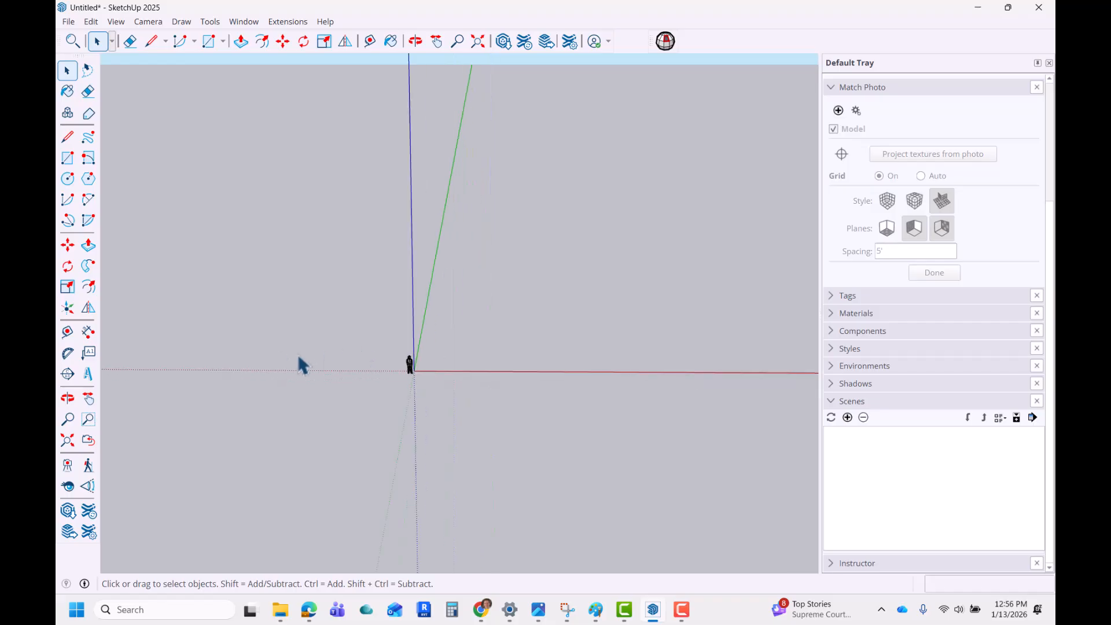
Place a guide line parallel to the green axis with the Tape Measure, offset 109' along the red axis.
{"action": "key", "text": "o"}
{"action": "left_click_drag", "start_coordinate": [449, 396], "coordinate": [363, 405]}
{"action": "scroll", "coordinate": [363, 370], "scroll_direction": "up", "scroll_amount": 3}
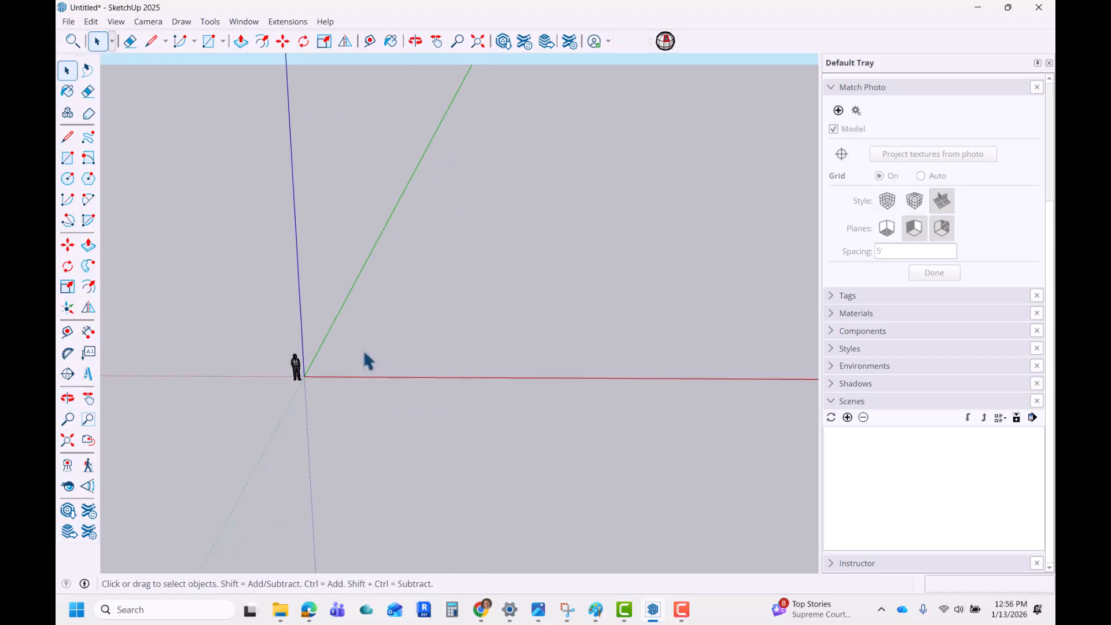
{"action": "scroll", "coordinate": [365, 349], "scroll_direction": "up", "scroll_amount": 1}
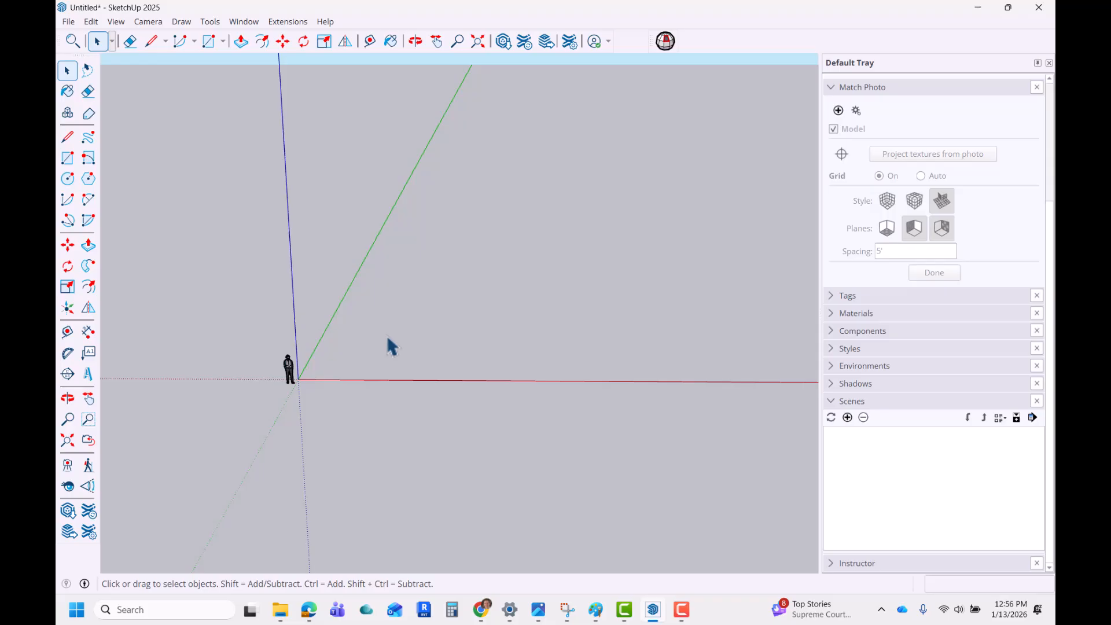
{"action": "key", "text": "t"}
{"action": "left_click", "coordinate": [323, 334]}
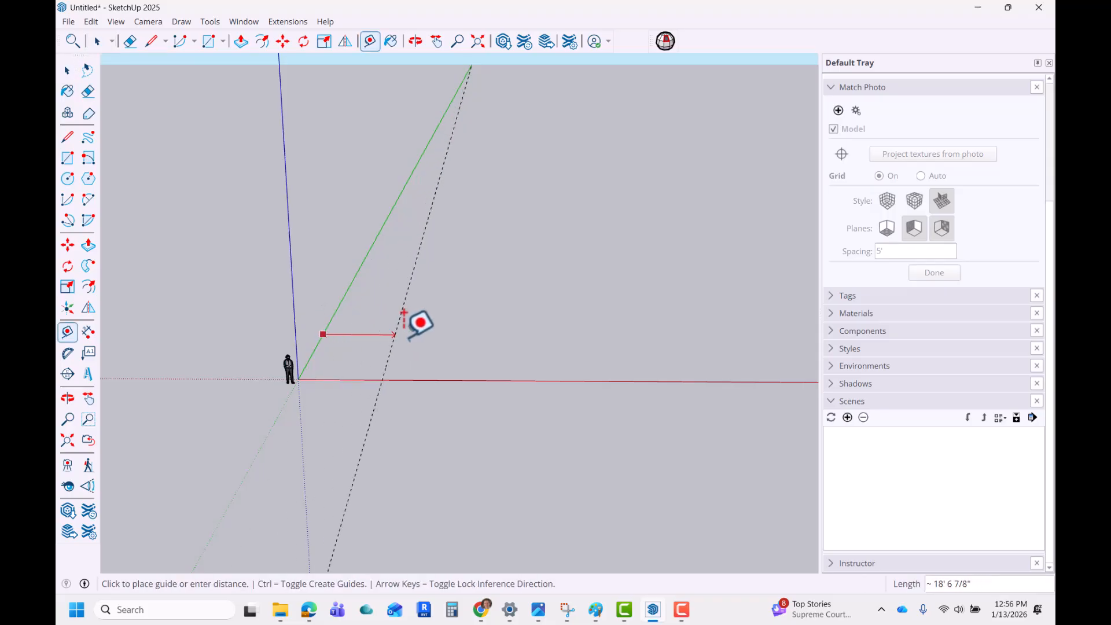
{"action": "type", "text": "109"}
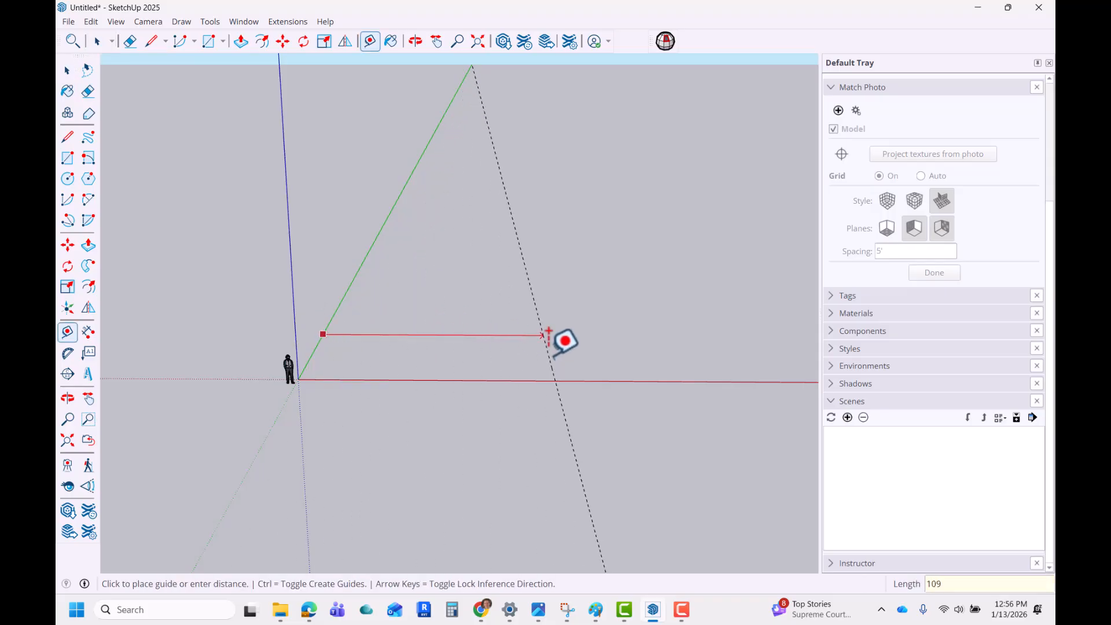
{"action": "type", "text": "'"}
{"action": "key", "text": "Return"}
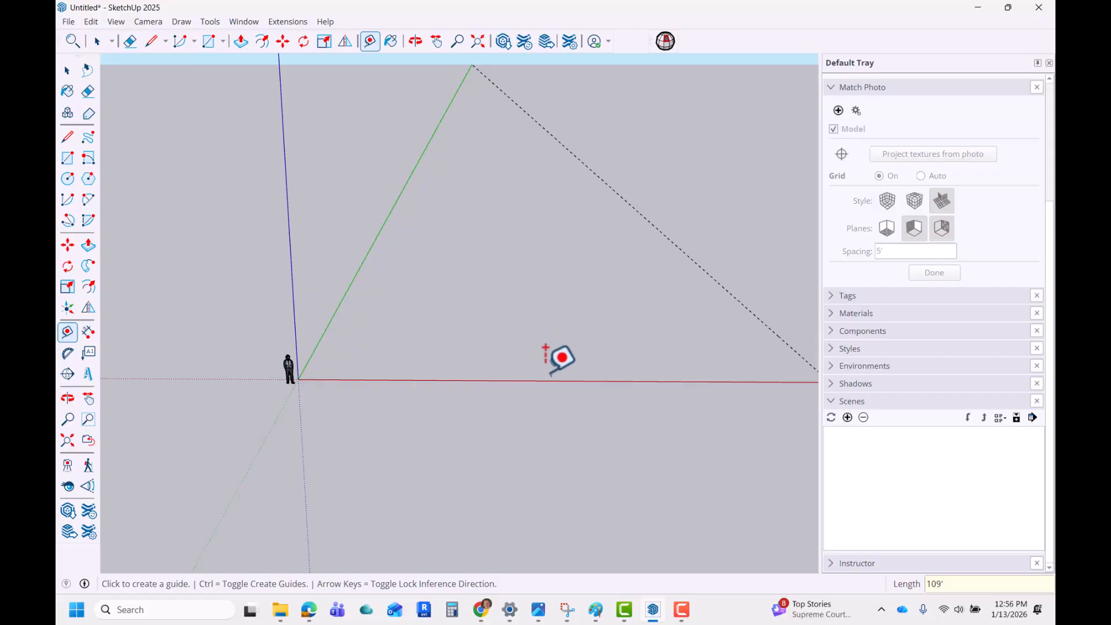
Place a guide line parallel to the red axis, offset 78' along the green axis.
{"action": "left_click", "coordinate": [542, 380]}
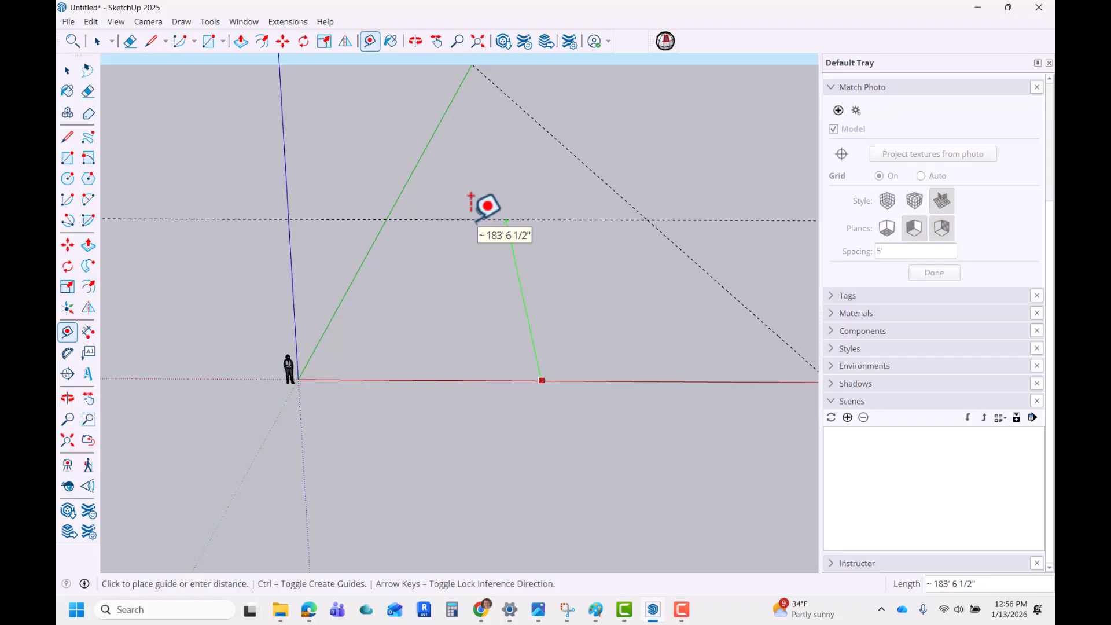
{"action": "type", "text": "78"}
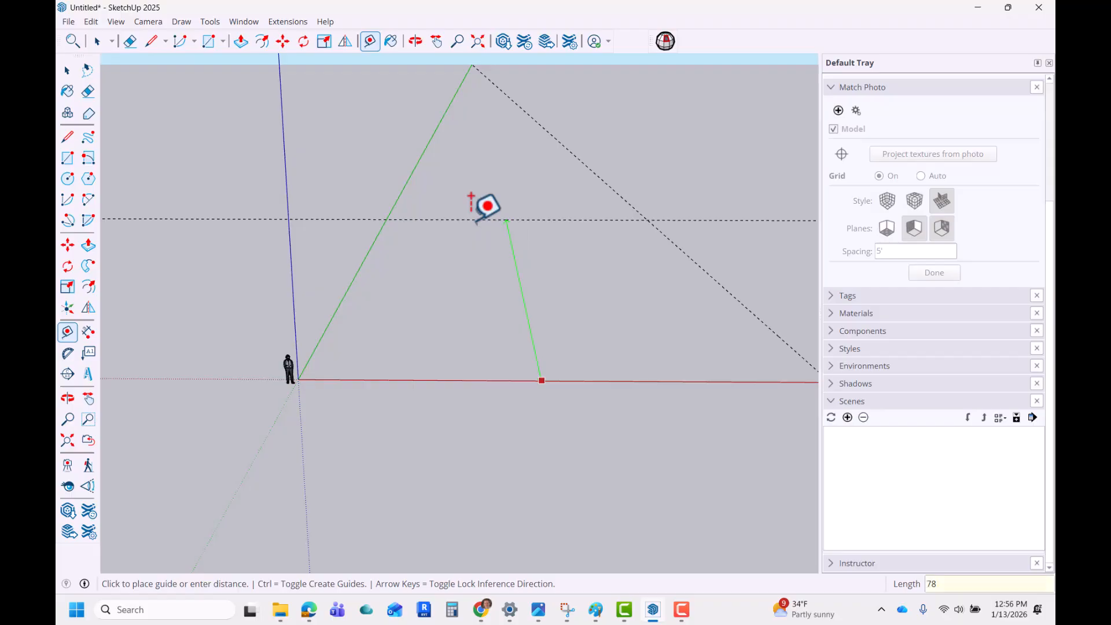
{"action": "key", "text": "Return"}
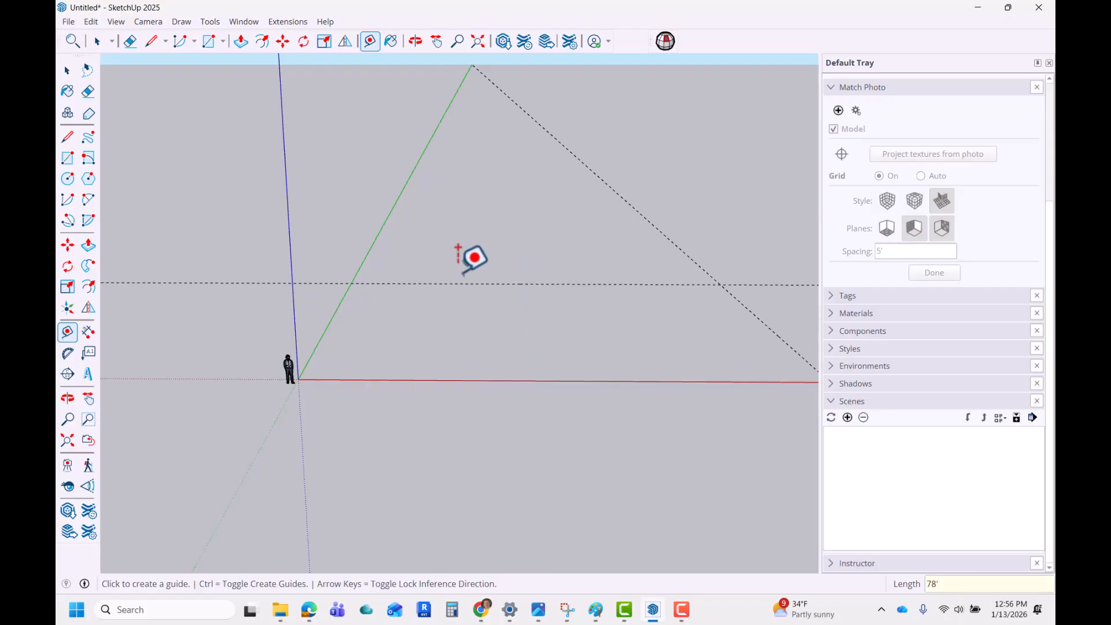
Draw a ground rectangle from the origin to the intersection of the two guides, and clear the guides.
{"action": "middle_click_drag", "start_coordinate": [464, 264], "coordinate": [449, 379]}
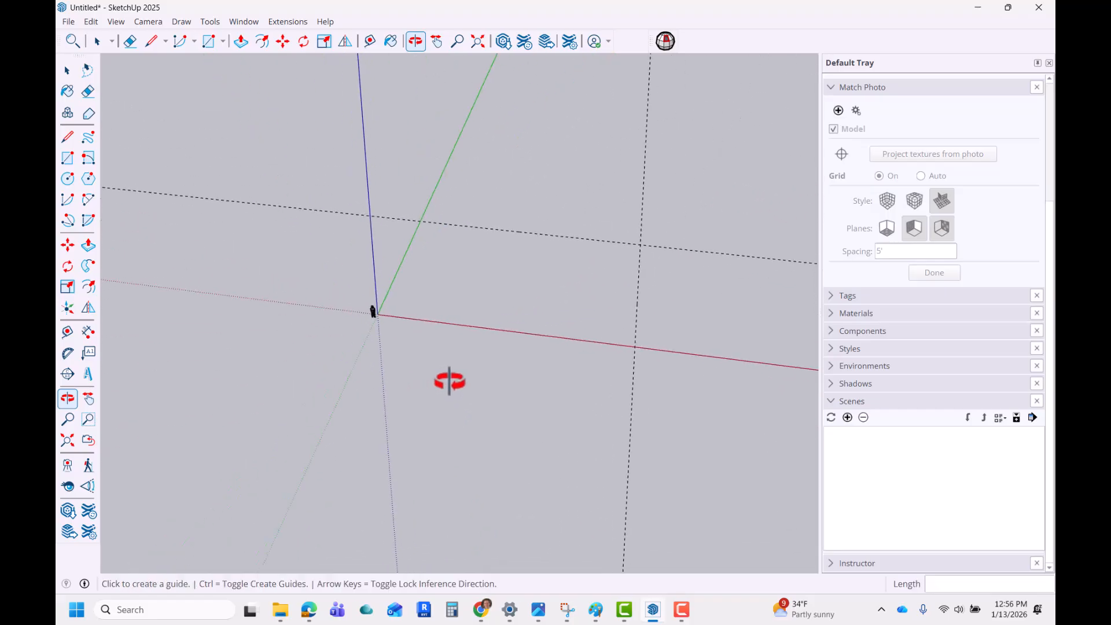
{"action": "key", "text": "r"}
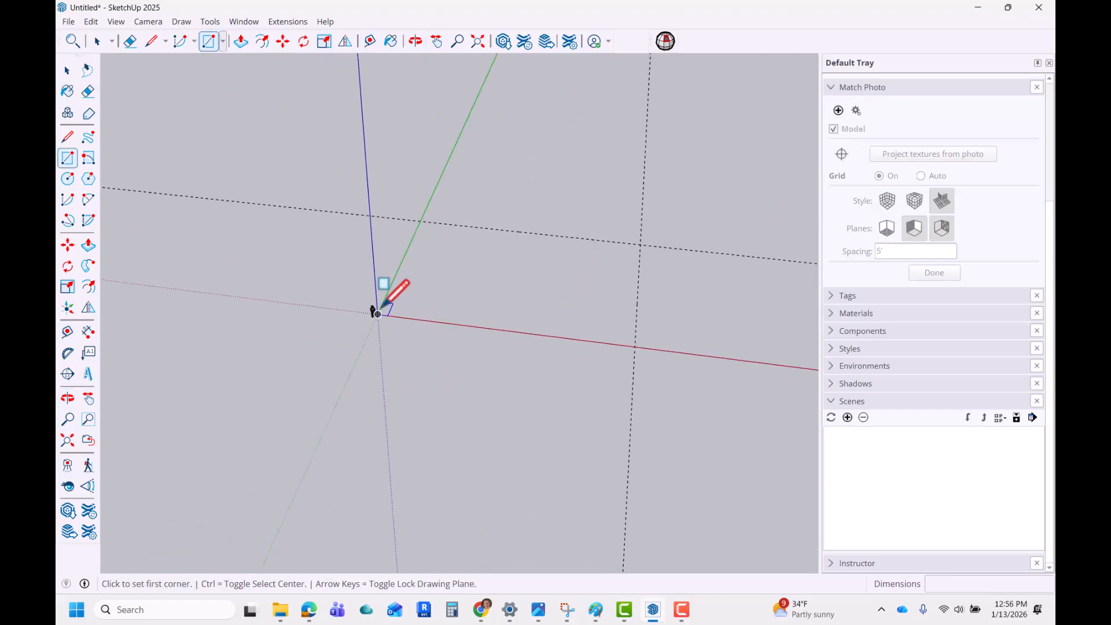
{"action": "left_click", "coordinate": [377, 314]}
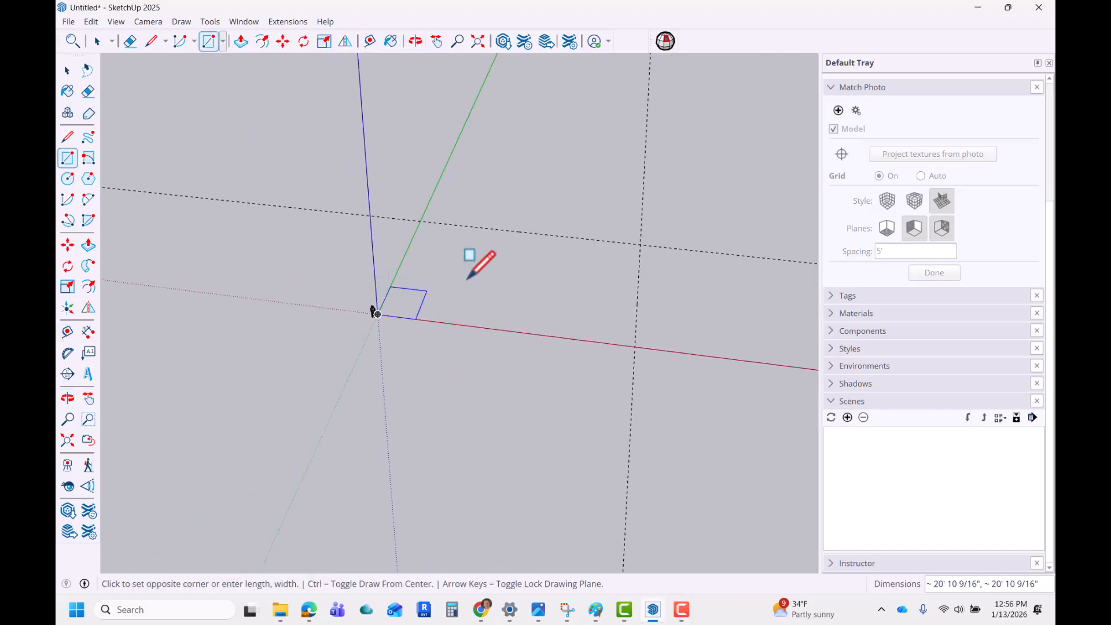
{"action": "left_click", "coordinate": [641, 242]}
{"action": "middle_click_drag", "start_coordinate": [533, 402], "coordinate": [505, 382]}
{"action": "key", "text": "space"}
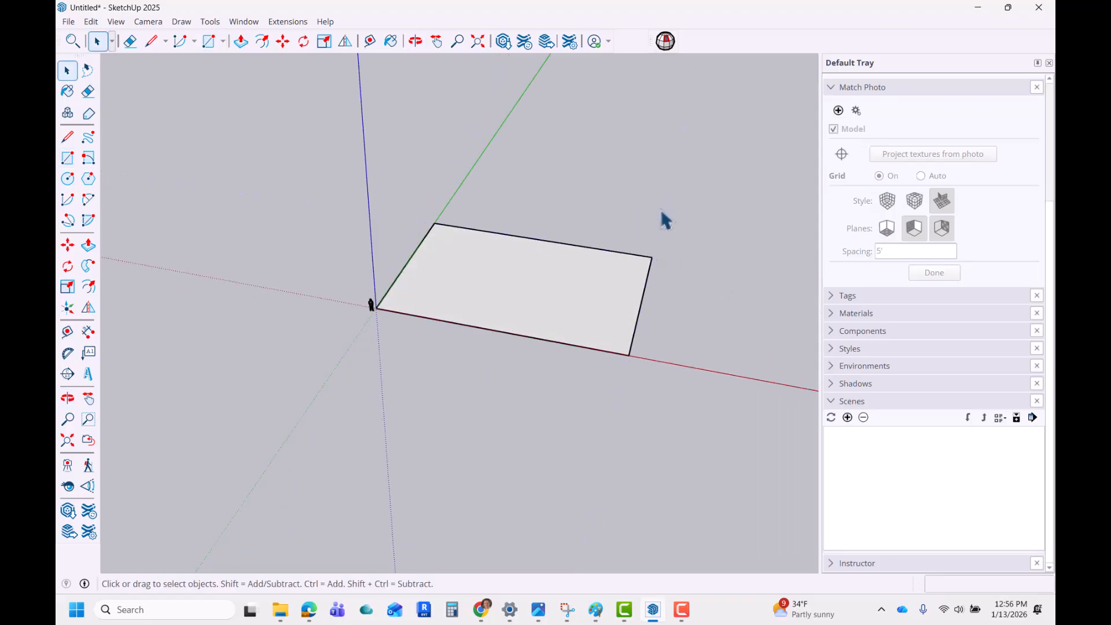
Push/Pull the footprint rectangle up about 34' 3" into a box.
{"action": "middle_click_drag", "start_coordinate": [448, 366], "coordinate": [420, 392]}
{"action": "scroll", "coordinate": [470, 307], "scroll_direction": "up", "scroll_amount": 4}
{"action": "scroll", "coordinate": [420, 391], "scroll_direction": "down", "scroll_amount": 1}
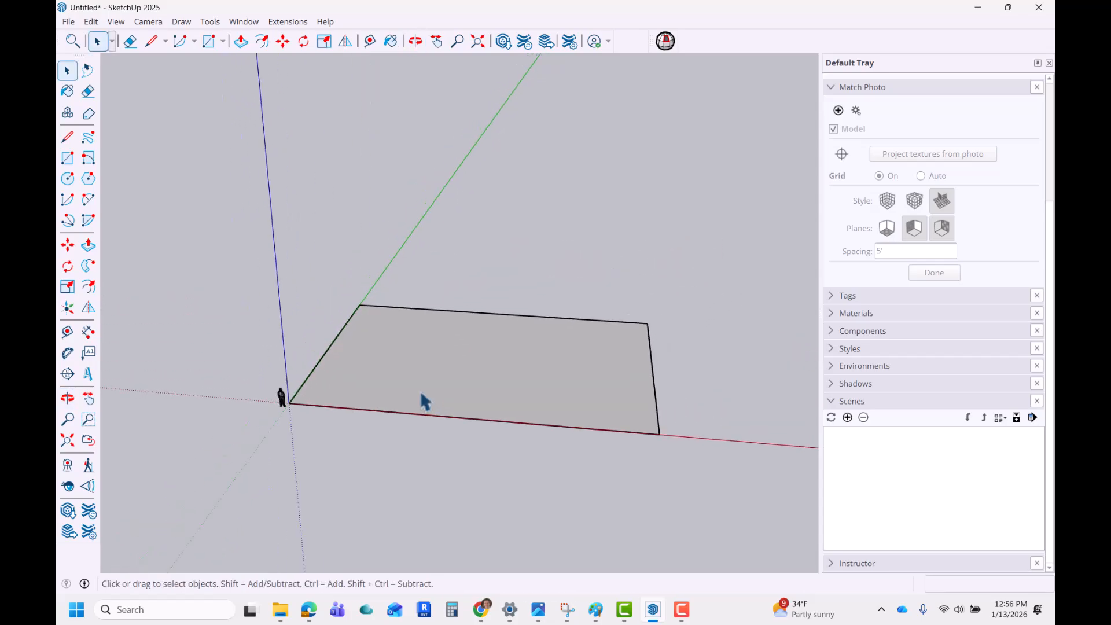
{"action": "key", "text": "p"}
{"action": "left_click", "coordinate": [427, 402]}
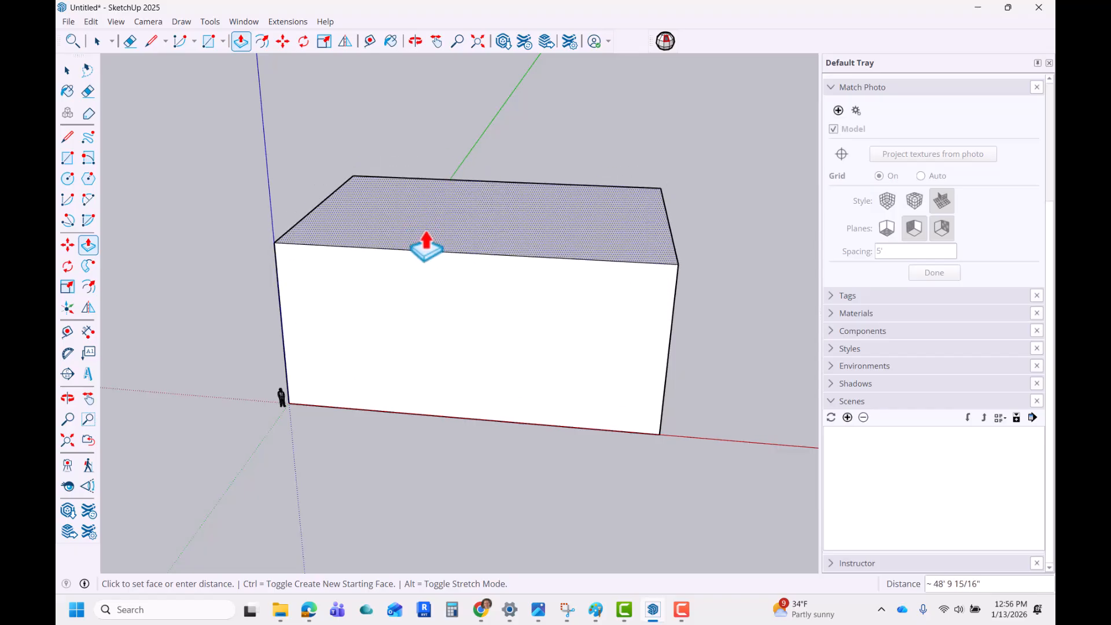
{"action": "left_click", "coordinate": [423, 311]}
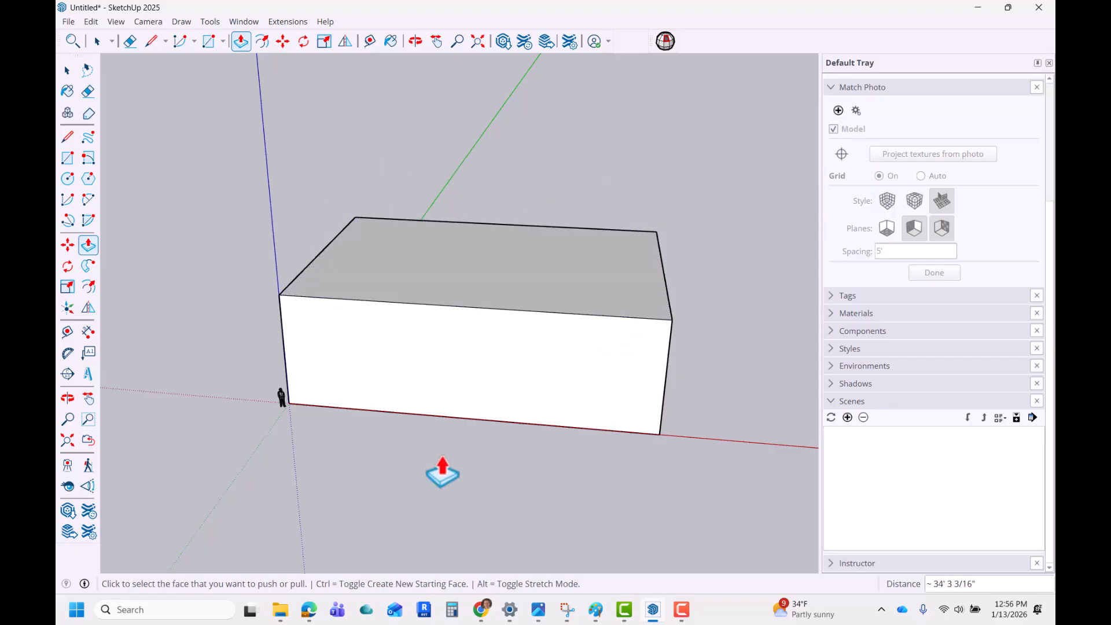
Lower the box's top face by about 3' 5" with Push/Pull.
{"action": "middle_click_drag", "start_coordinate": [411, 467], "coordinate": [324, 429]}
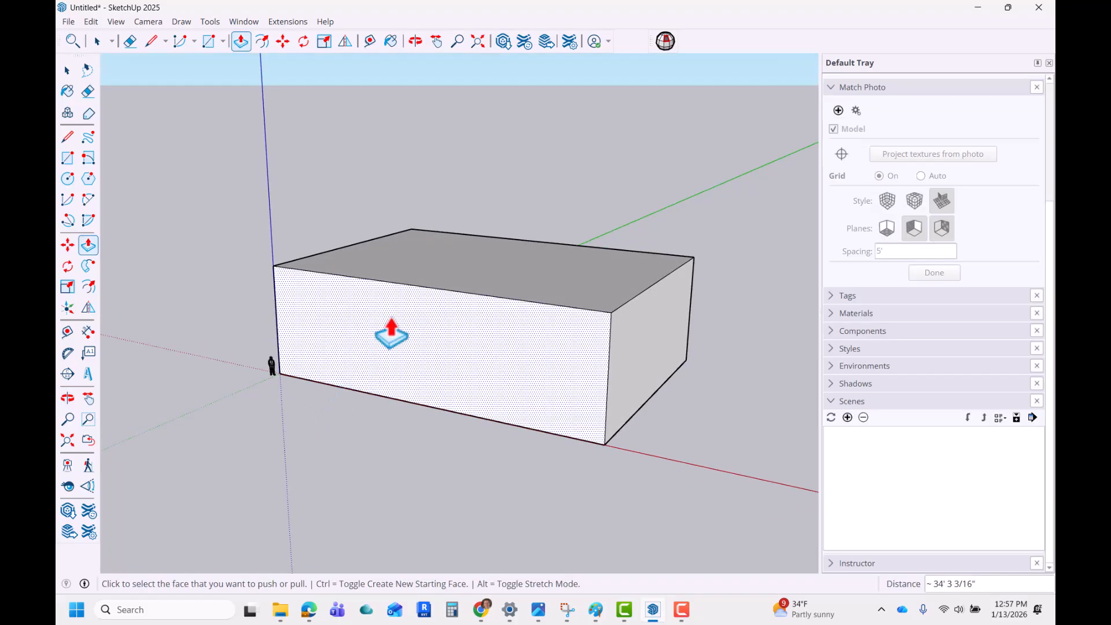
{"action": "left_click", "coordinate": [465, 293]}
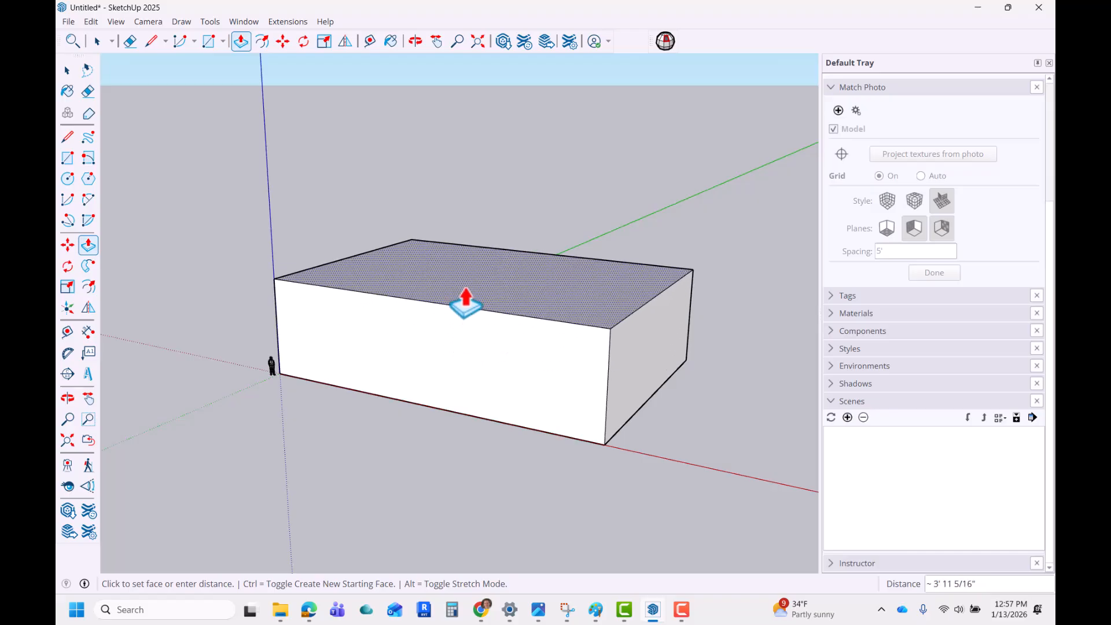
{"action": "left_click", "coordinate": [463, 302]}
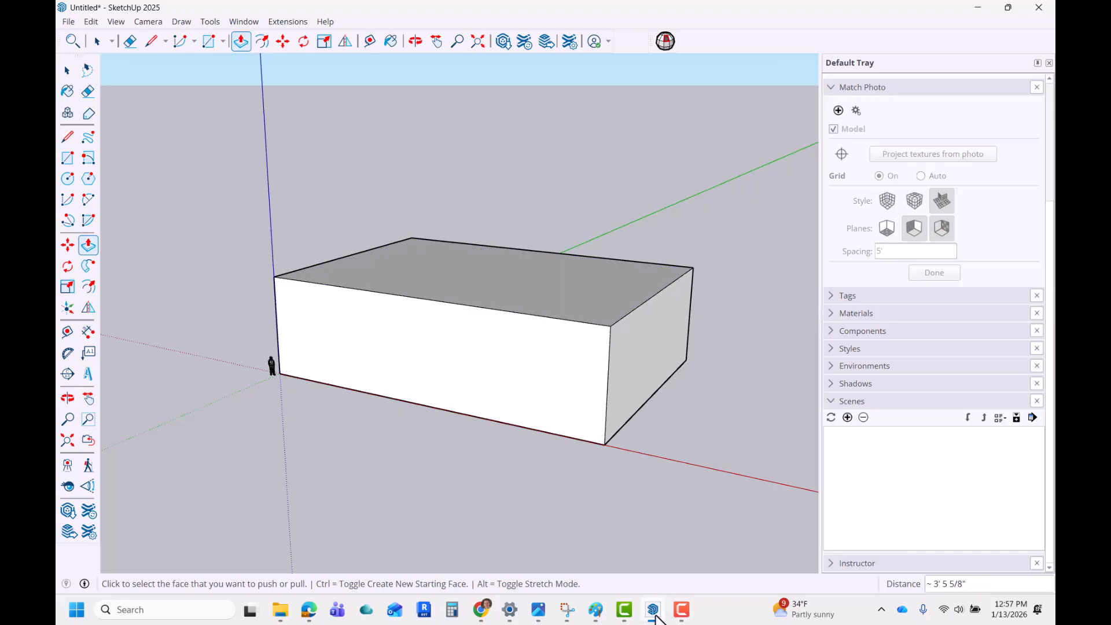
Check the temple photo in Paint, return to SketchUp and readjust the height of the box's top face.
{"action": "left_click", "coordinate": [598, 611]}
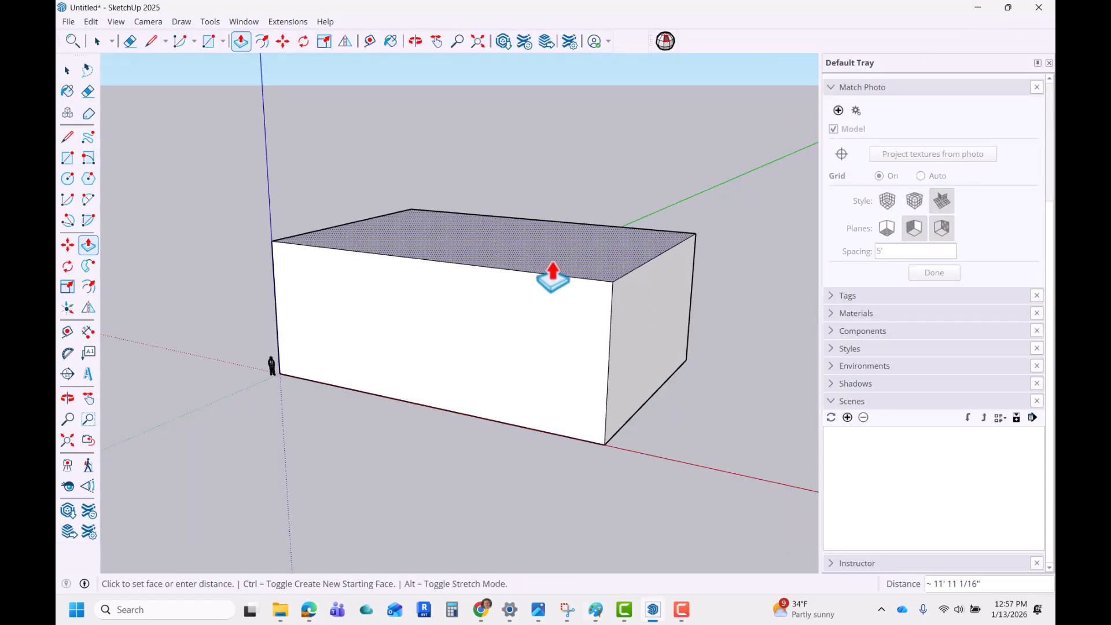
{"action": "left_click", "coordinate": [540, 315]}
{"action": "middle_click_drag", "start_coordinate": [414, 436], "coordinate": [479, 412]}
{"action": "key", "text": "space"}
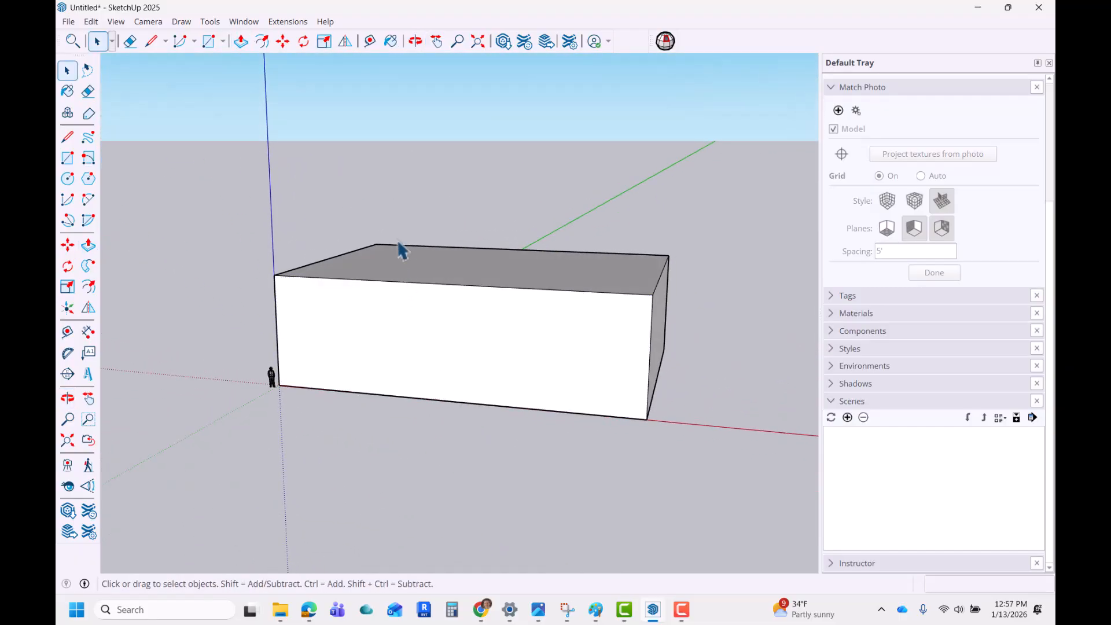
Check in the Default Tray options which panels, including Scenes and Match Photo, are turned on.
{"action": "middle_click_drag", "start_coordinate": [382, 372], "coordinate": [384, 366]}
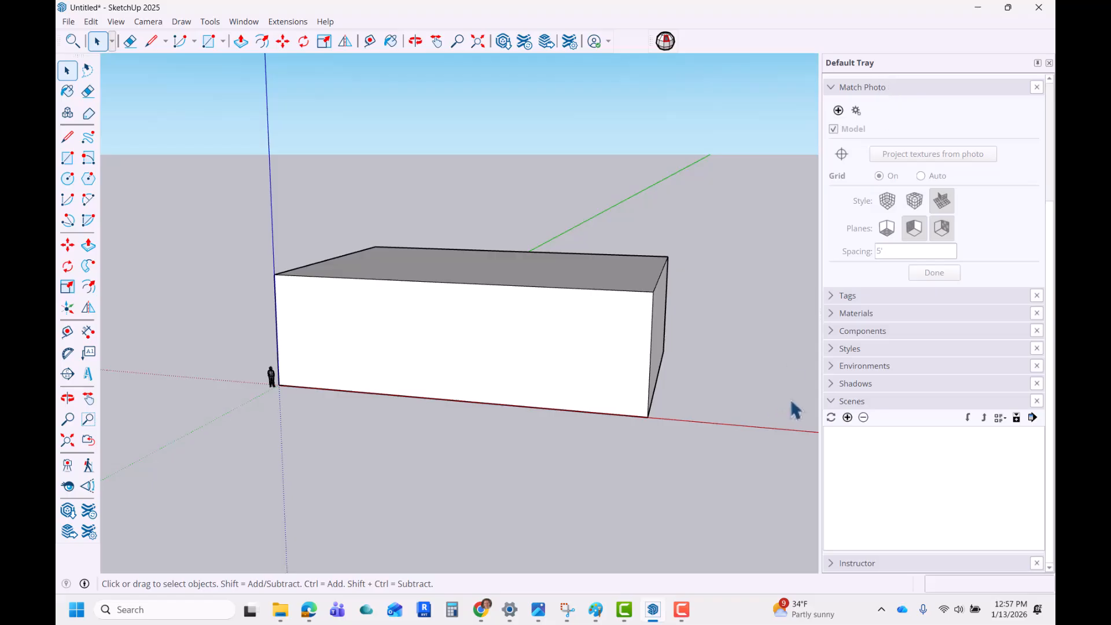
{"action": "left_click", "coordinate": [249, 25]}
{"action": "mouse_move", "coordinate": [260, 39]}
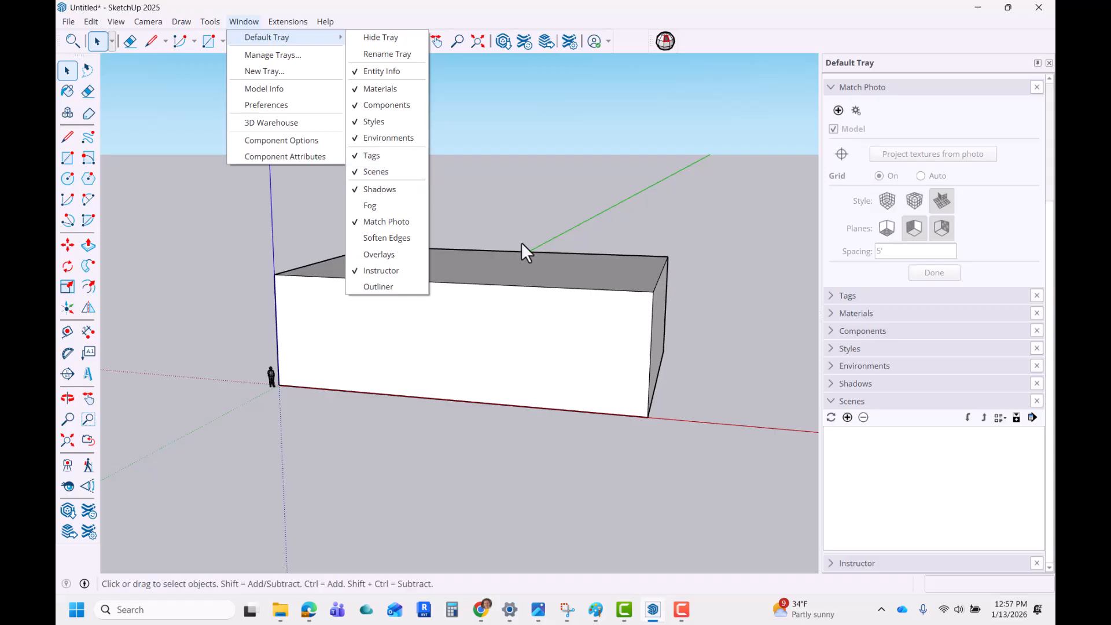
{"action": "left_click", "coordinate": [883, 501]}
Set up a low, nearly frontal view of the box's long side and save it as a new scene.
{"action": "middle_click_drag", "start_coordinate": [551, 416], "coordinate": [503, 404]}
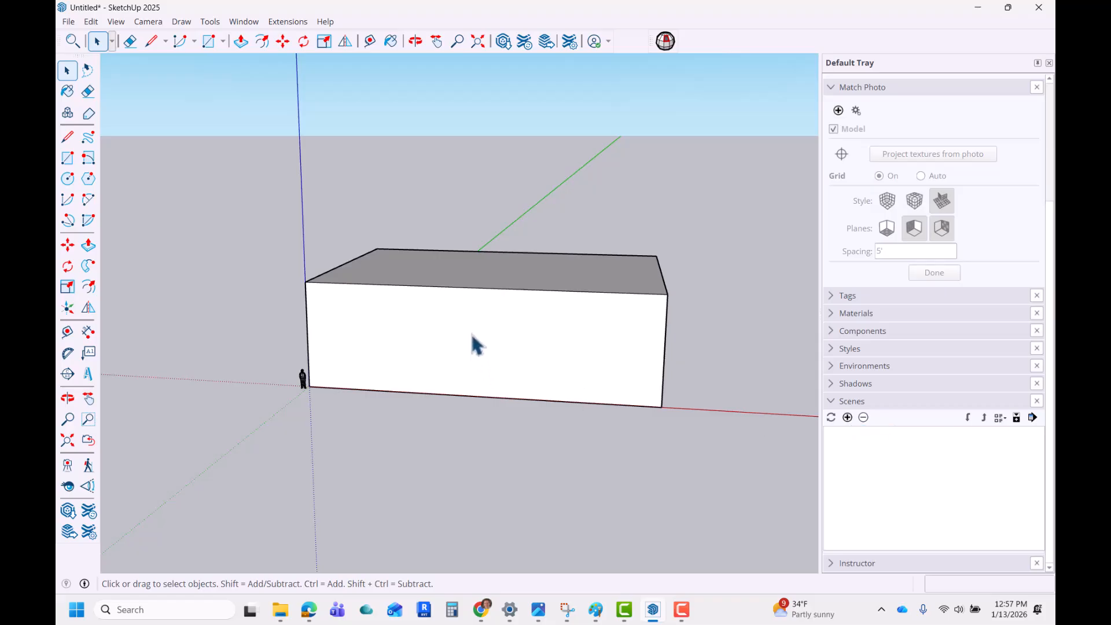
{"action": "scroll", "coordinate": [469, 342], "scroll_direction": "up", "scroll_amount": 2}
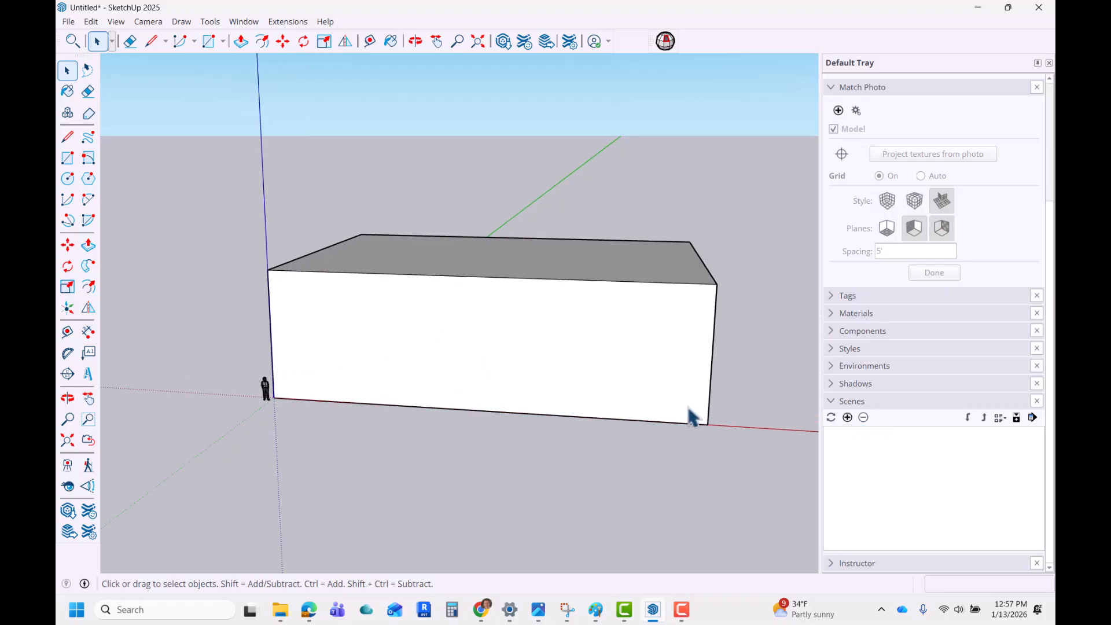
{"action": "middle_click_drag", "start_coordinate": [484, 421], "coordinate": [519, 377]}
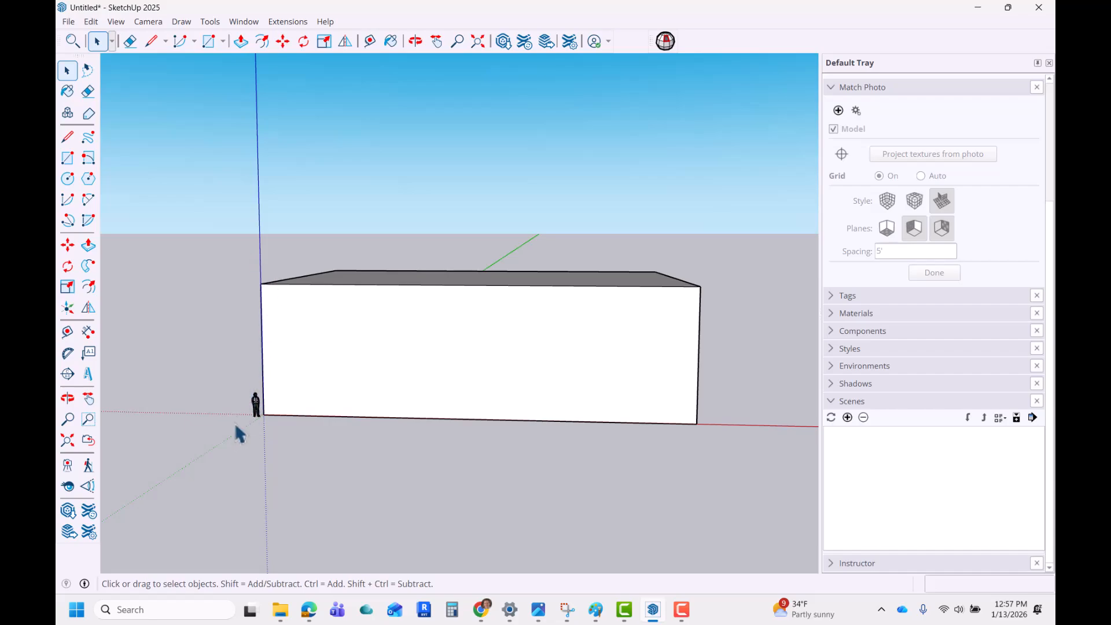
{"action": "middle_click_drag", "start_coordinate": [234, 429], "coordinate": [278, 397]}
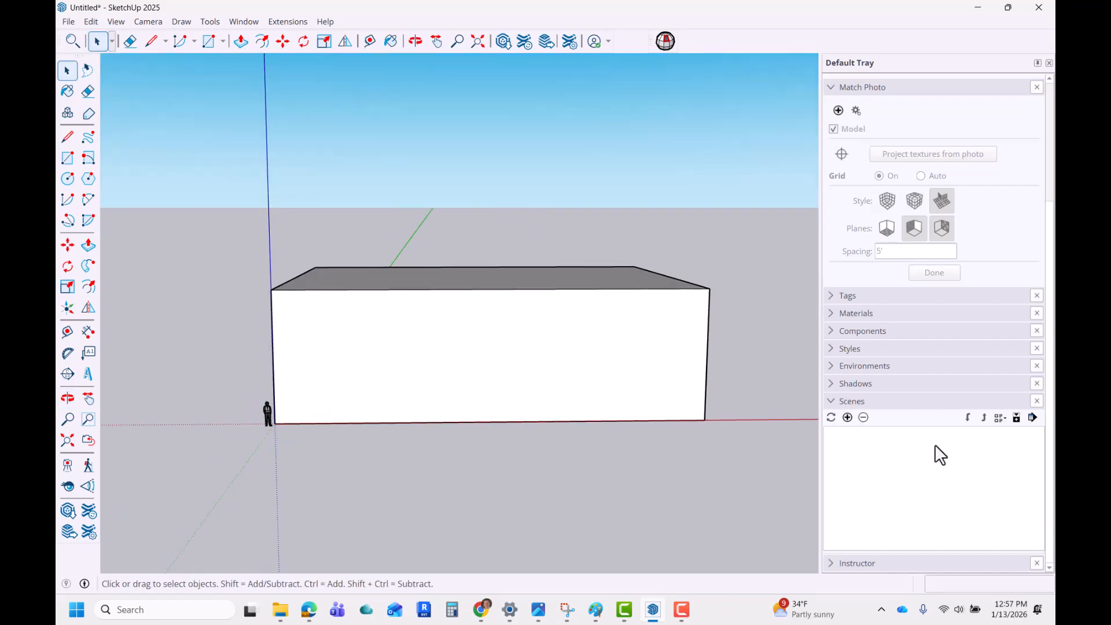
{"action": "left_click", "coordinate": [848, 418]}
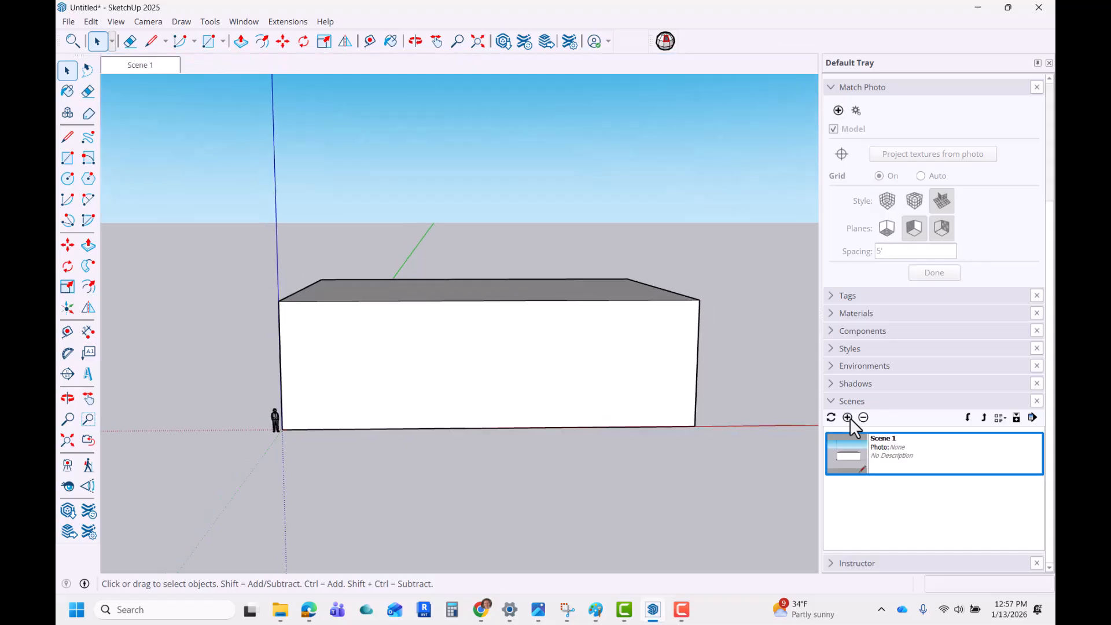
Orbit off the saved view, look for Match Photo among the tray panels, and collapse and re-expand its settings.
{"action": "middle_click_drag", "start_coordinate": [489, 467], "coordinate": [644, 429]}
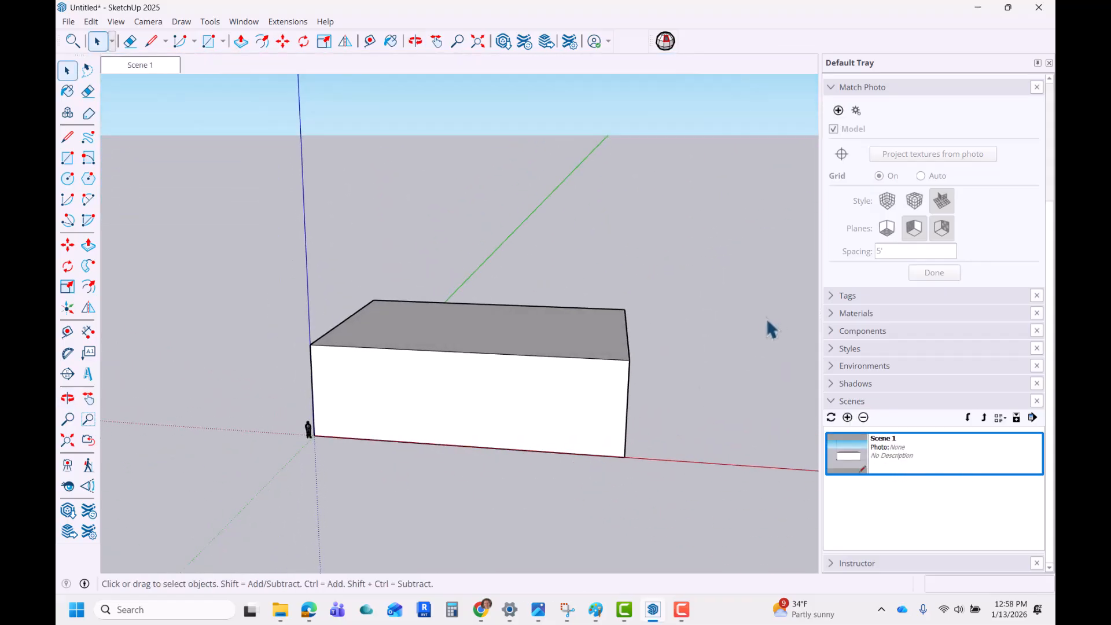
{"action": "left_click", "coordinate": [253, 21]}
{"action": "mouse_move", "coordinate": [257, 37]}
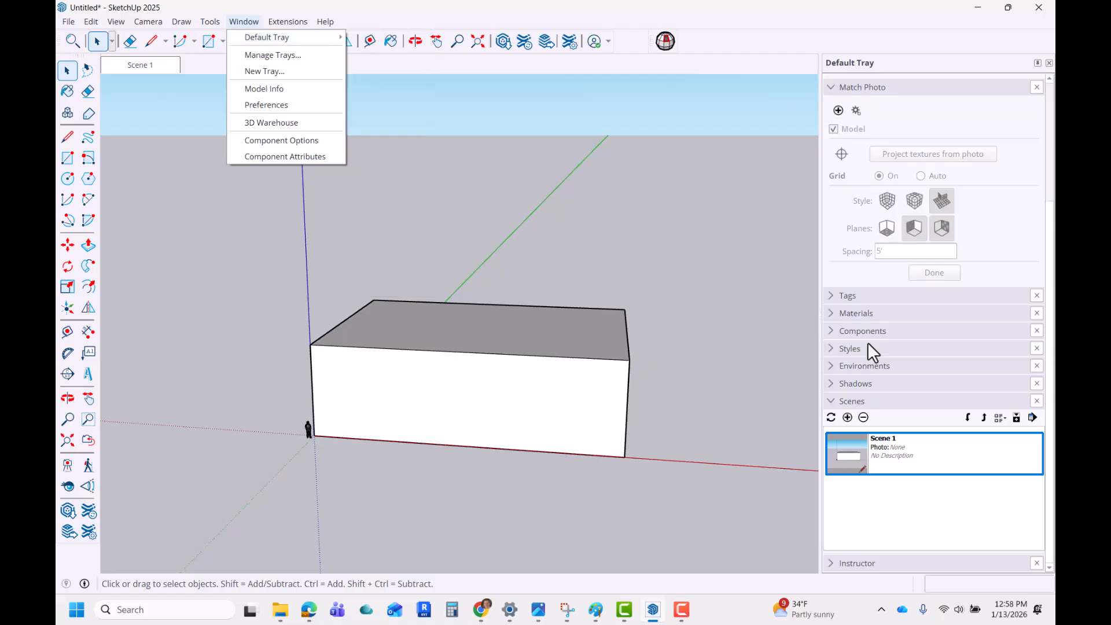
{"action": "left_click", "coordinate": [885, 87]}
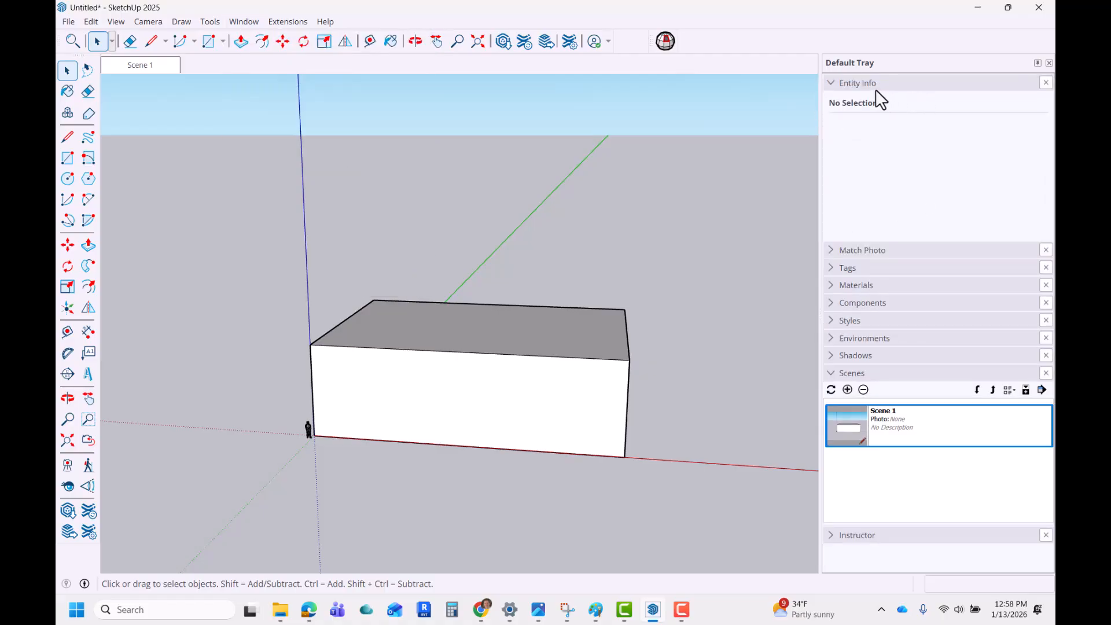
{"action": "left_click", "coordinate": [833, 250]}
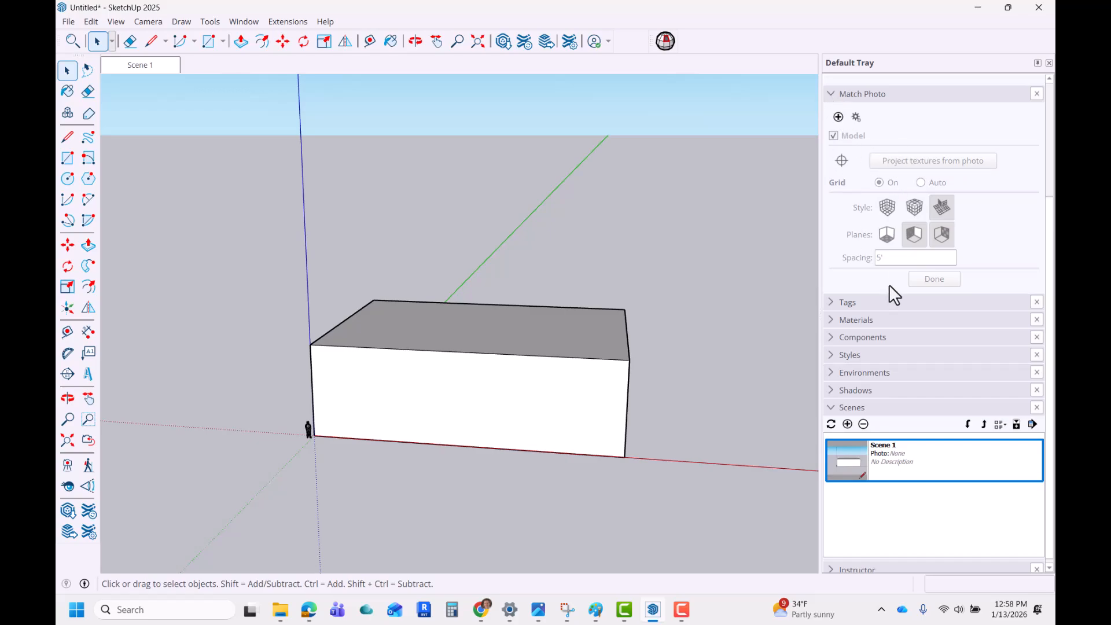
Create a new matched photo using Citytemple.jpg from the Images folder as the background.
{"action": "scroll", "coordinate": [861, 166], "scroll_direction": "up", "scroll_amount": 1}
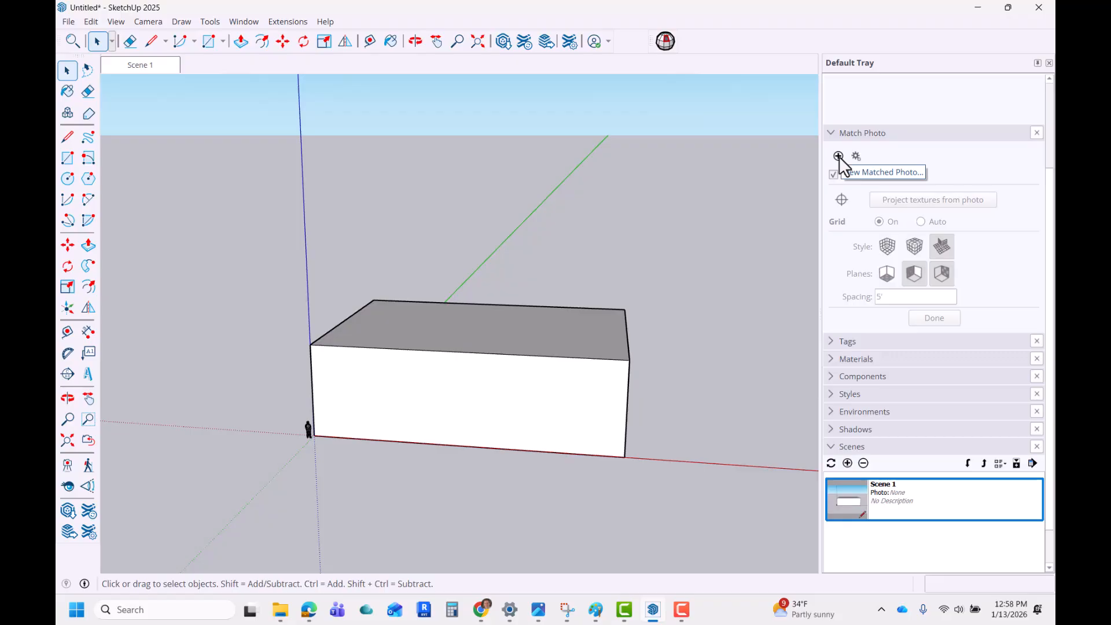
{"action": "left_click", "coordinate": [838, 156]}
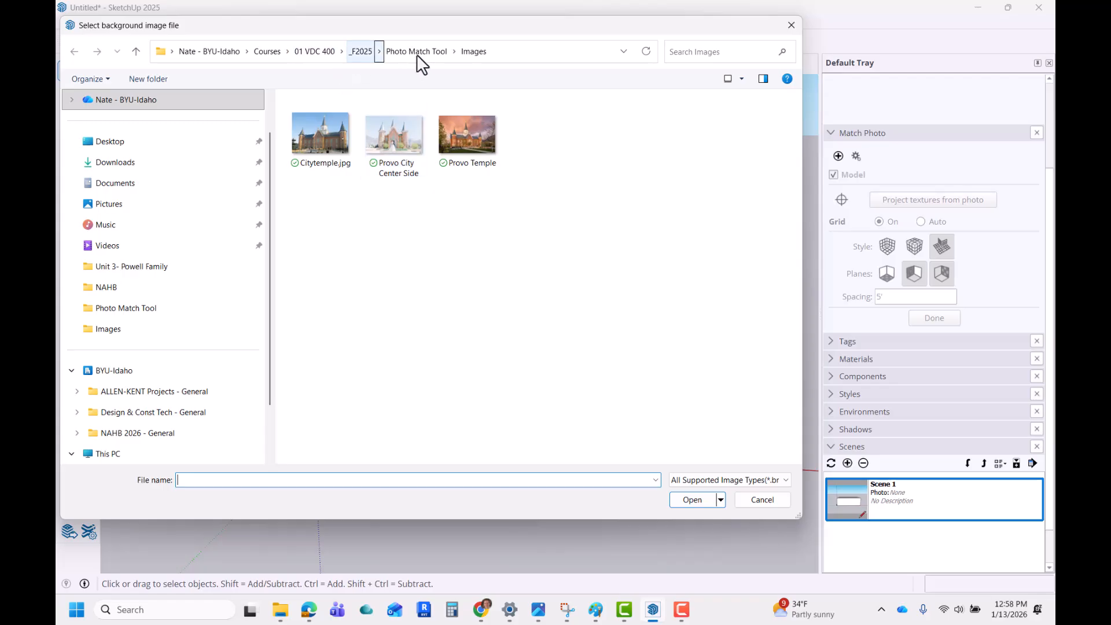
{"action": "left_click", "coordinate": [323, 142]}
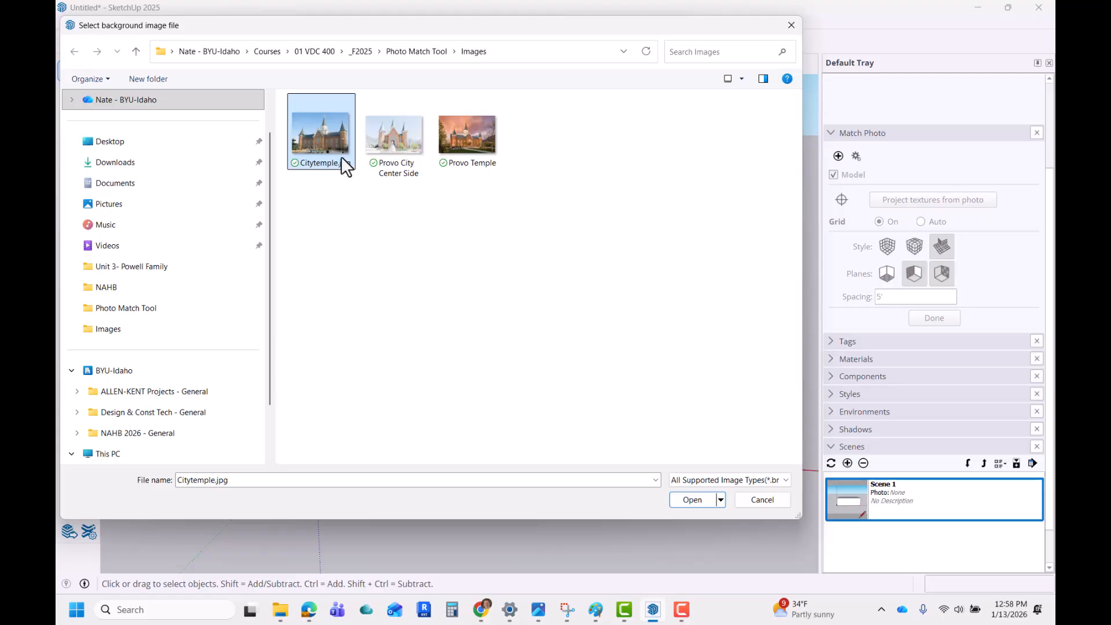
{"action": "left_click", "coordinate": [692, 500]}
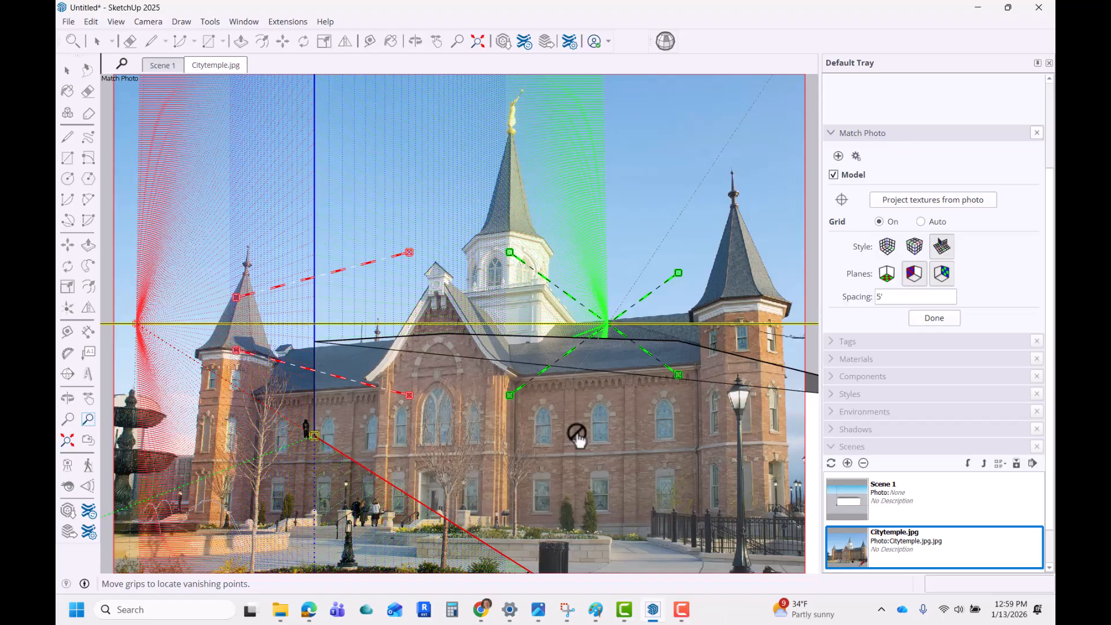
{"action": "scroll", "coordinate": [521, 316], "scroll_direction": "down", "scroll_amount": 5}
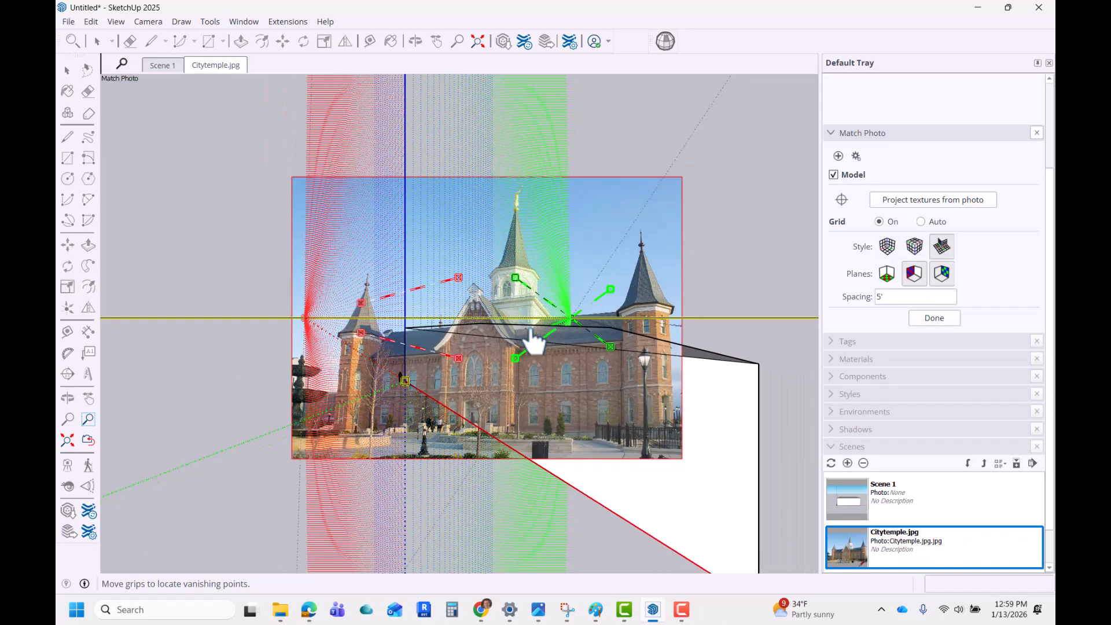
{"action": "scroll", "coordinate": [598, 461], "scroll_direction": "up", "scroll_amount": 2}
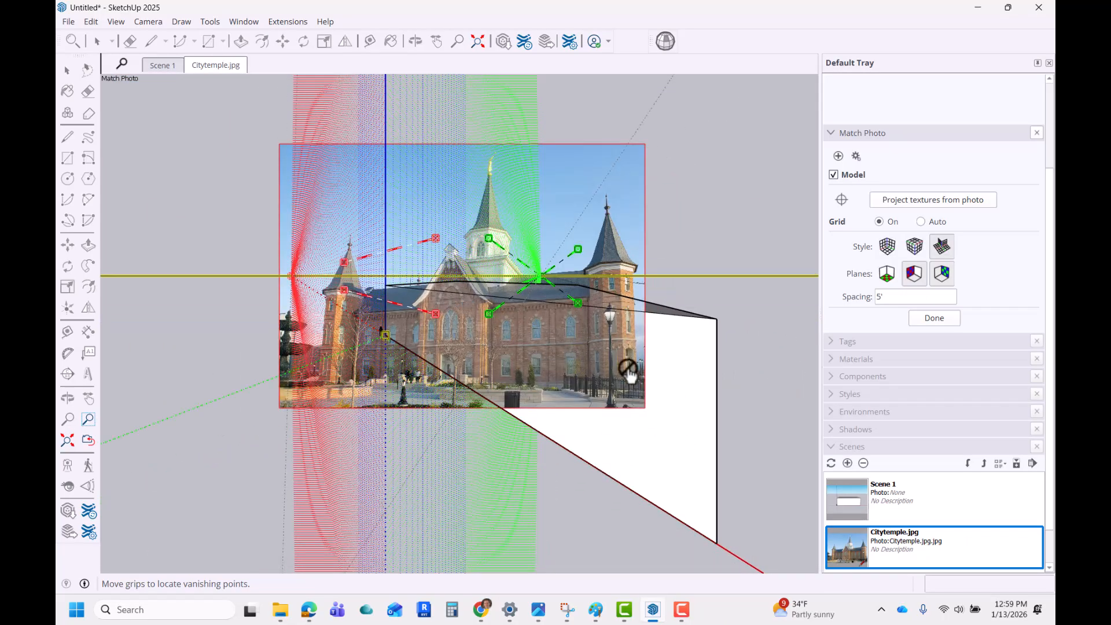
{"action": "scroll", "coordinate": [481, 365], "scroll_direction": "up", "scroll_amount": 2}
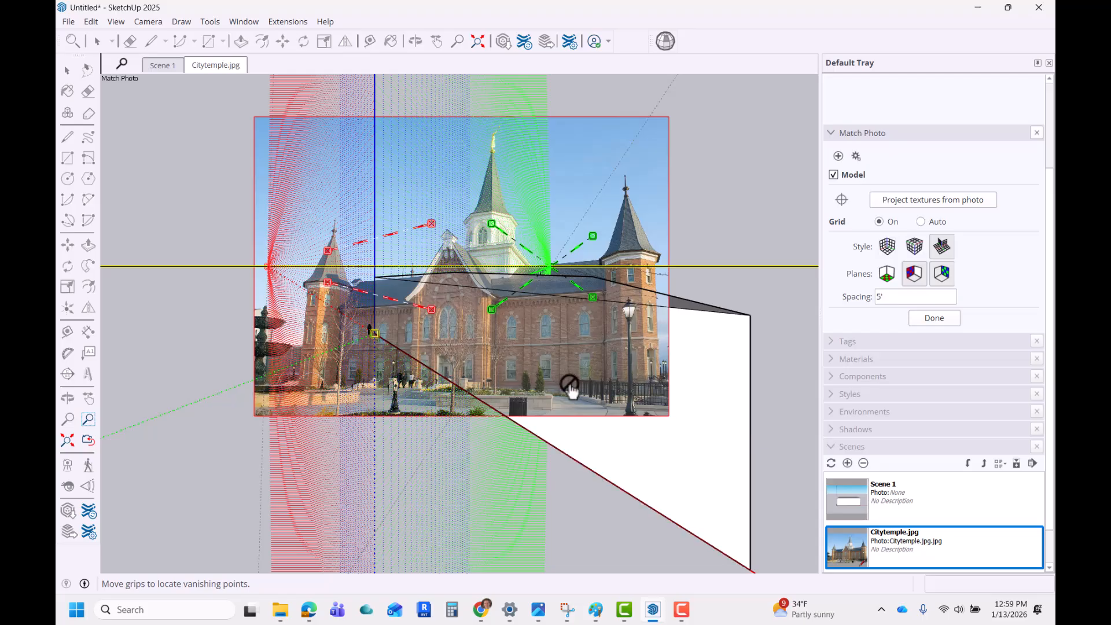
{"action": "scroll", "coordinate": [409, 378], "scroll_direction": "up", "scroll_amount": 2}
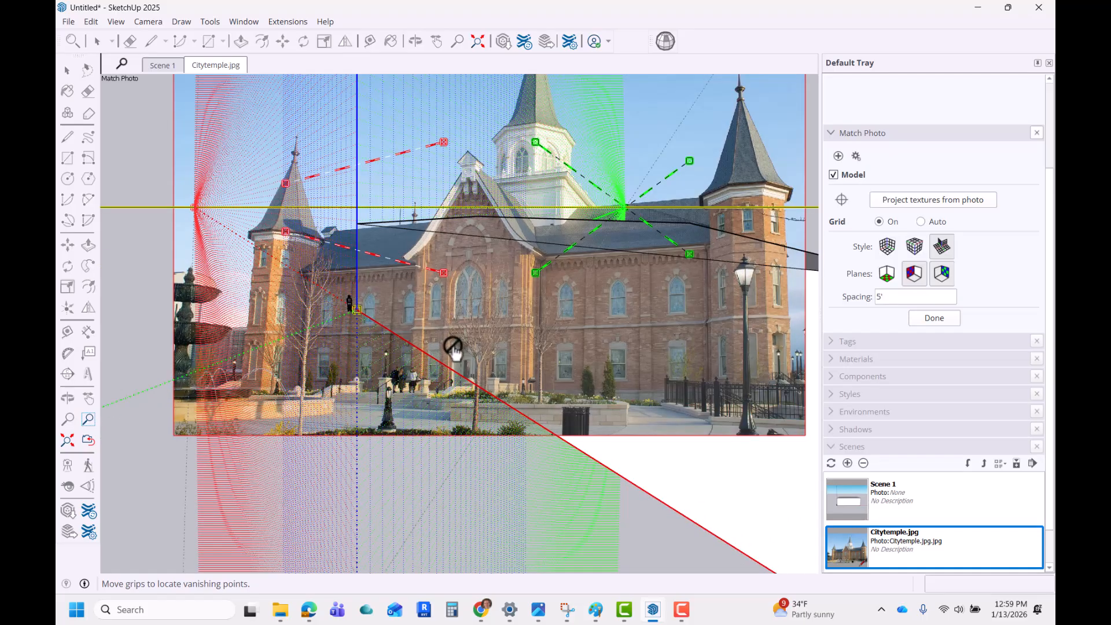
{"action": "scroll", "coordinate": [331, 344], "scroll_direction": "up", "scroll_amount": 1}
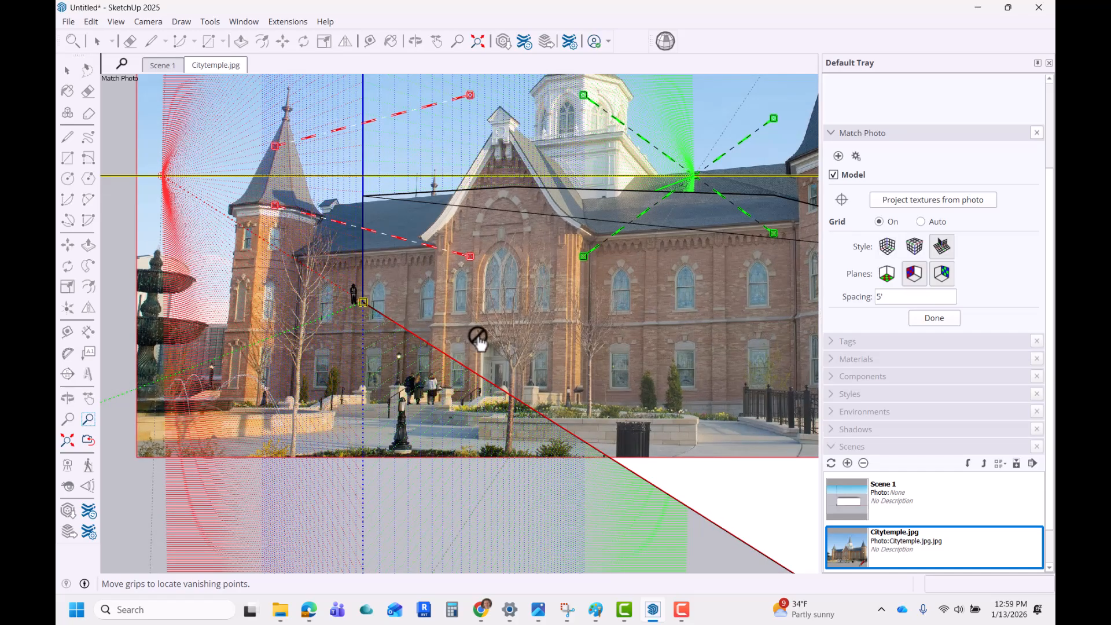
Leave matched-photo editing, orbit around the box to view it without the photo, and restore Scene 1.
{"action": "scroll", "coordinate": [474, 339], "scroll_direction": "down", "scroll_amount": 2}
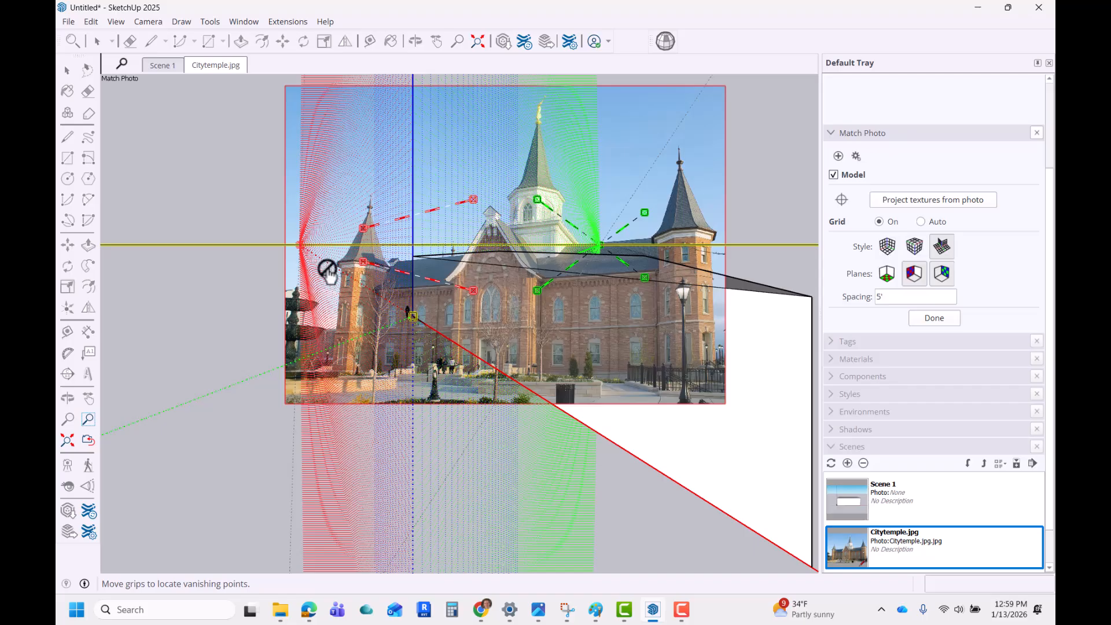
{"action": "left_click", "coordinate": [214, 167]}
{"action": "middle_click_drag", "start_coordinate": [203, 258], "coordinate": [549, 318]}
{"action": "scroll", "coordinate": [362, 315], "scroll_direction": "down", "scroll_amount": 6}
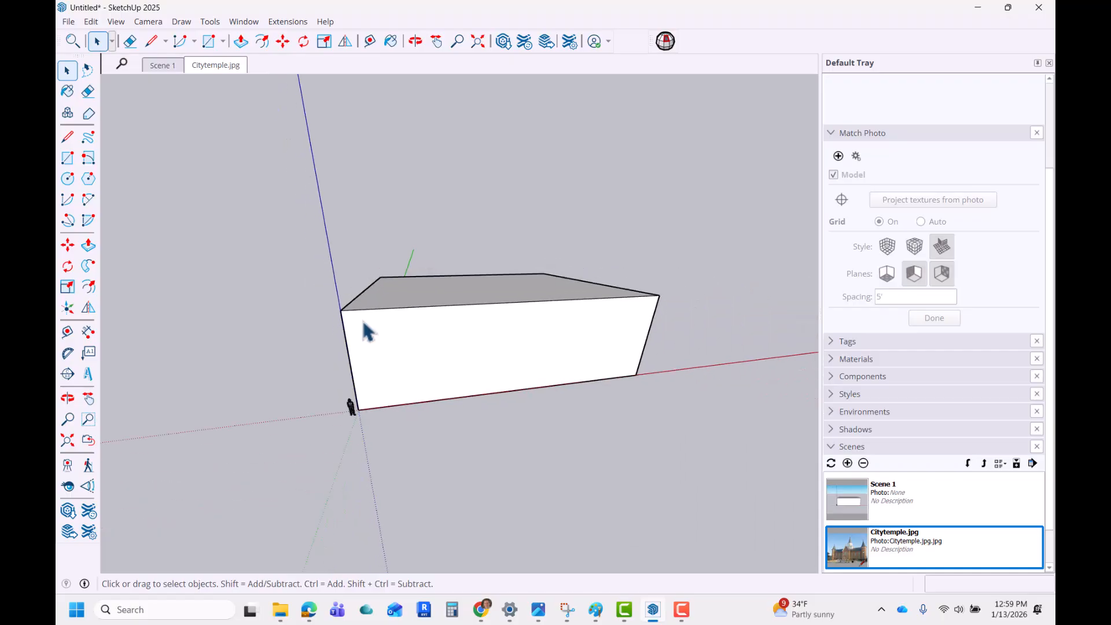
{"action": "middle_click_drag", "start_coordinate": [382, 345], "coordinate": [399, 428]}
{"action": "left_click", "coordinate": [942, 503]}
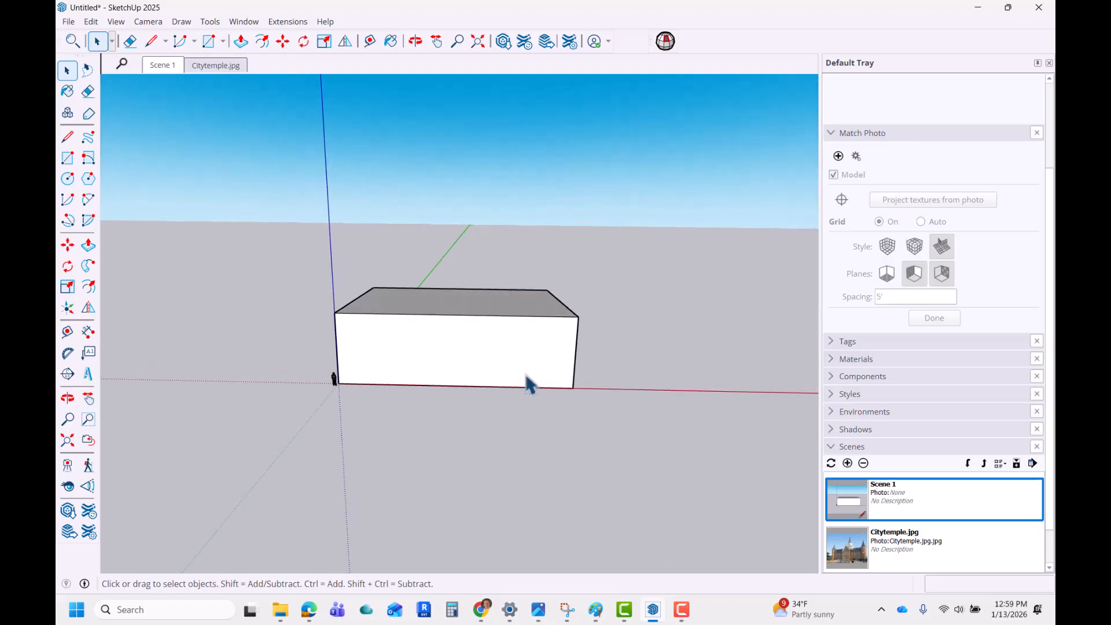
{"action": "scroll", "coordinate": [519, 372], "scroll_direction": "down", "scroll_amount": 2}
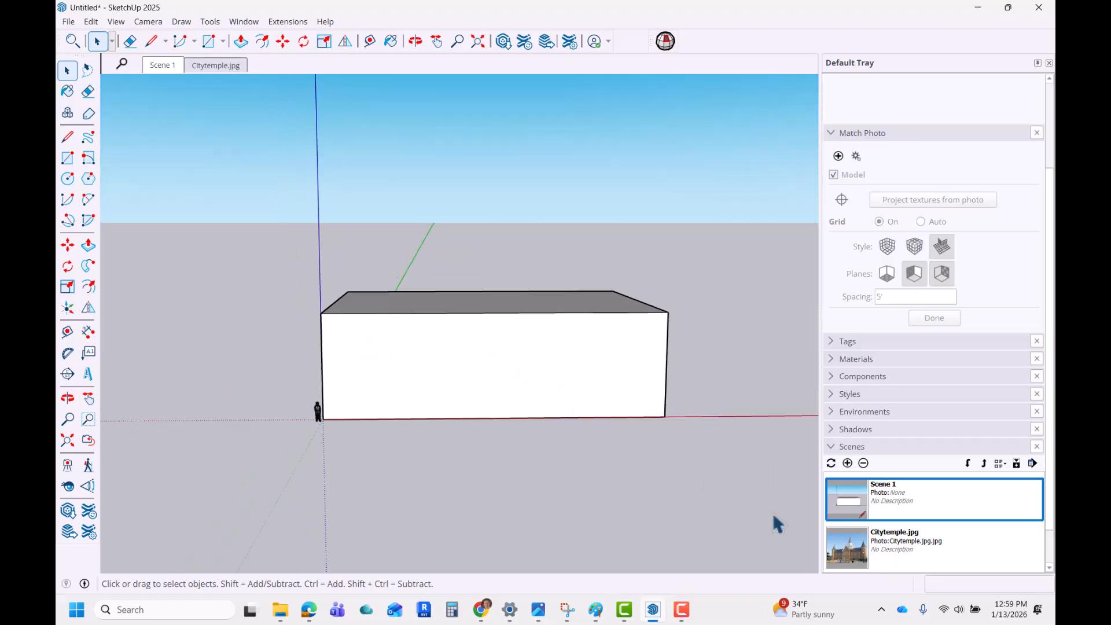
Switch to the Citytemple.jpg scene and back to Scene 1, and inspect the scale figure beside the box's corner.
{"action": "left_click", "coordinate": [912, 541]}
{"action": "middle_click_drag", "start_coordinate": [685, 484], "coordinate": [653, 461]}
{"action": "scroll", "coordinate": [461, 379], "scroll_direction": "down", "scroll_amount": 2}
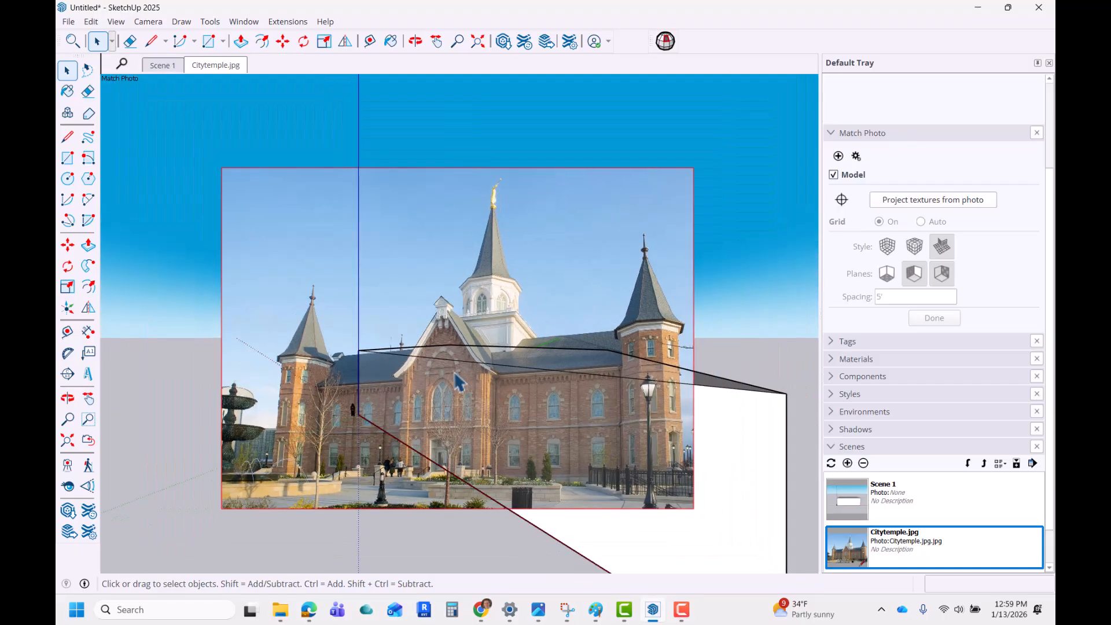
{"action": "double_click", "coordinate": [916, 502]}
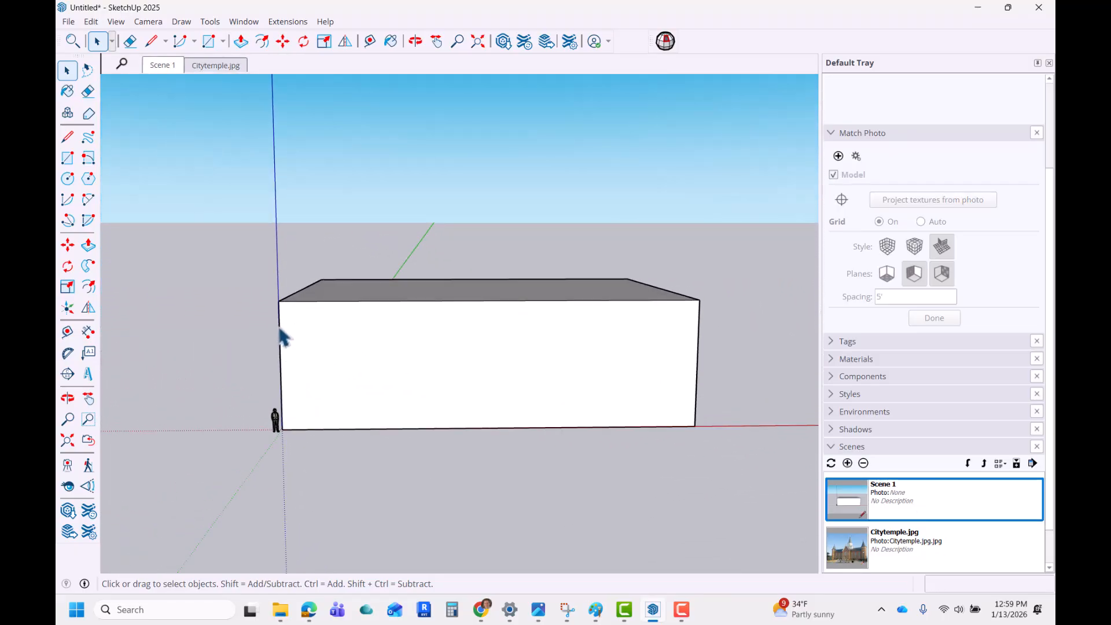
{"action": "scroll", "coordinate": [275, 448], "scroll_direction": "up", "scroll_amount": 3}
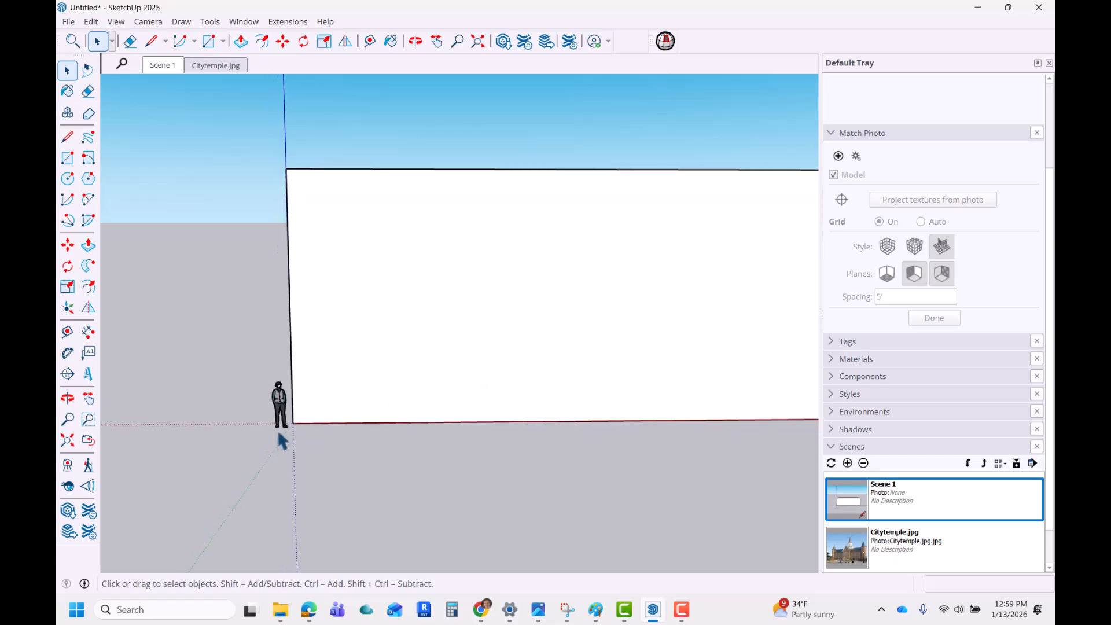
{"action": "scroll", "coordinate": [285, 423], "scroll_direction": "up", "scroll_amount": 2}
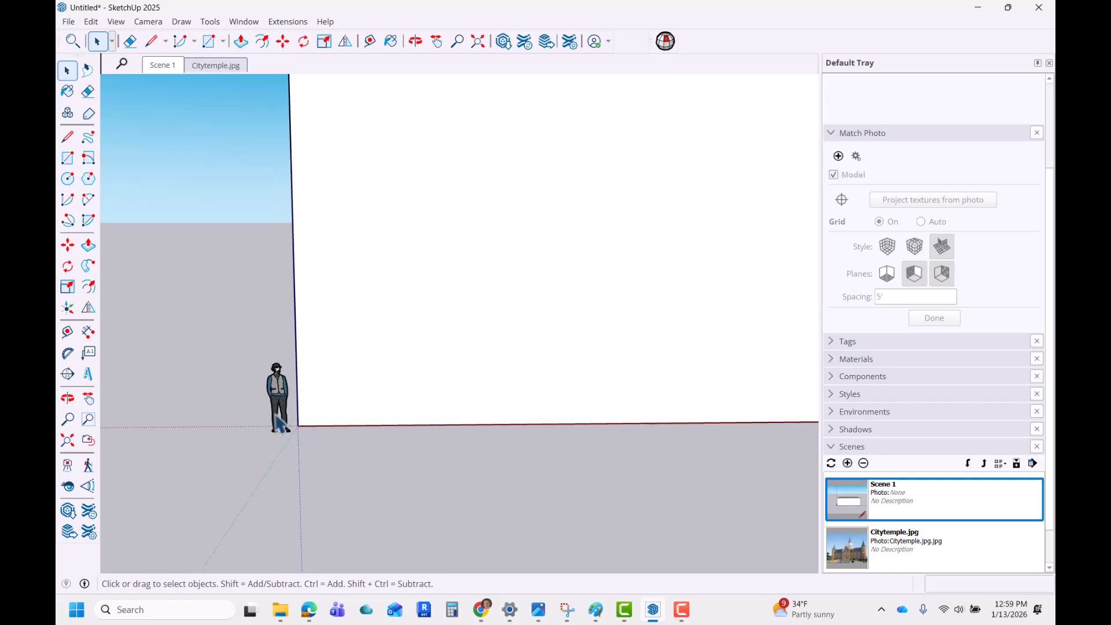
{"action": "scroll", "coordinate": [281, 426], "scroll_direction": "down", "scroll_amount": 5}
Restore the Citytemple.jpg scene and compare the scale figure and box with the temple in the photo.
{"action": "double_click", "coordinate": [923, 548]}
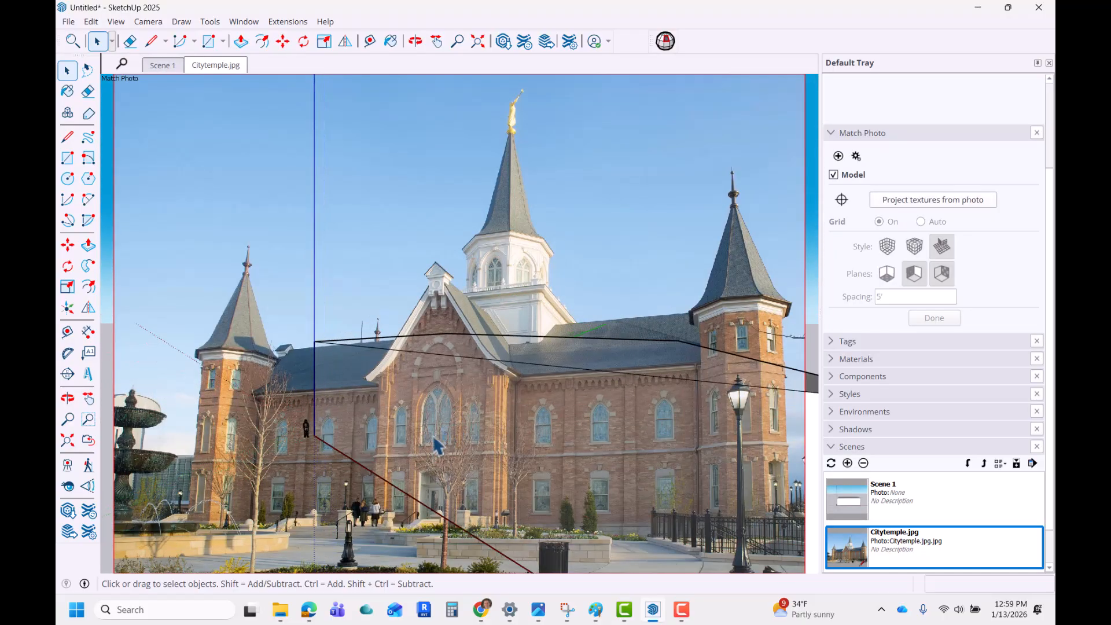
{"action": "scroll", "coordinate": [357, 413], "scroll_direction": "up", "scroll_amount": 4}
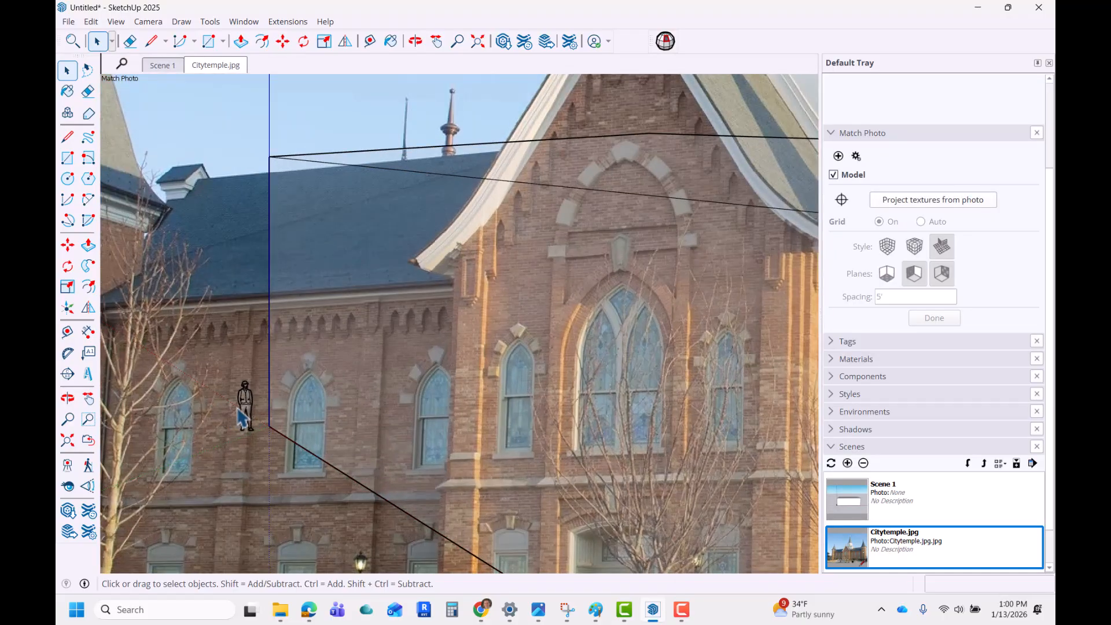
{"action": "scroll", "coordinate": [243, 416], "scroll_direction": "down", "scroll_amount": 6}
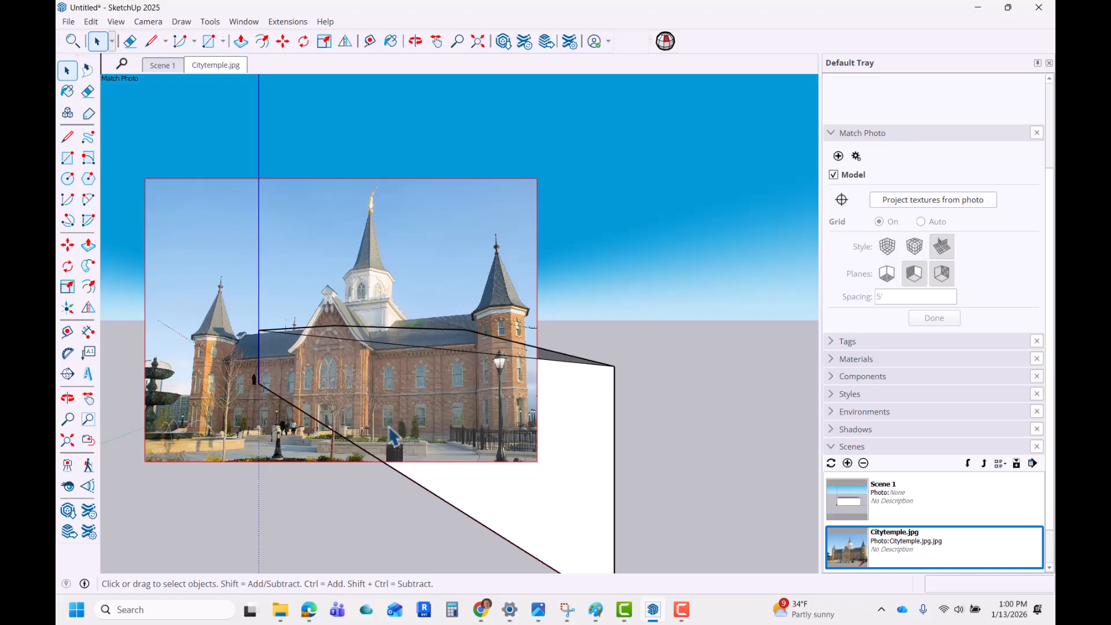
{"action": "scroll", "coordinate": [469, 312], "scroll_direction": "up", "scroll_amount": 3}
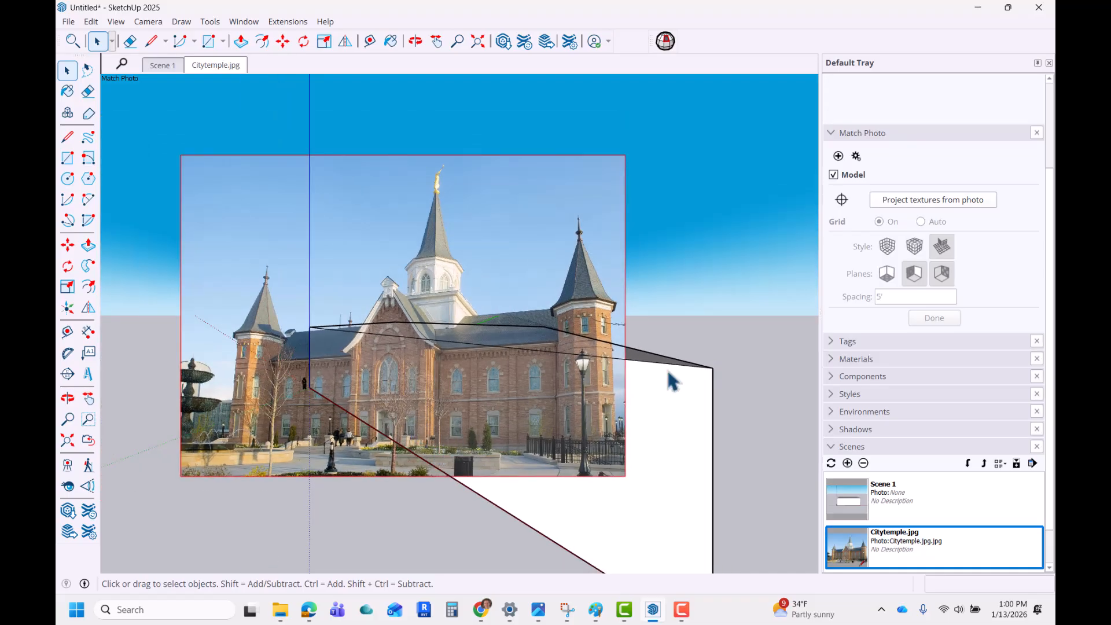
Reopen the Citytemple.jpg match for editing and try different axis origin positions along the temple's left wing.
{"action": "left_click", "coordinate": [856, 156]}
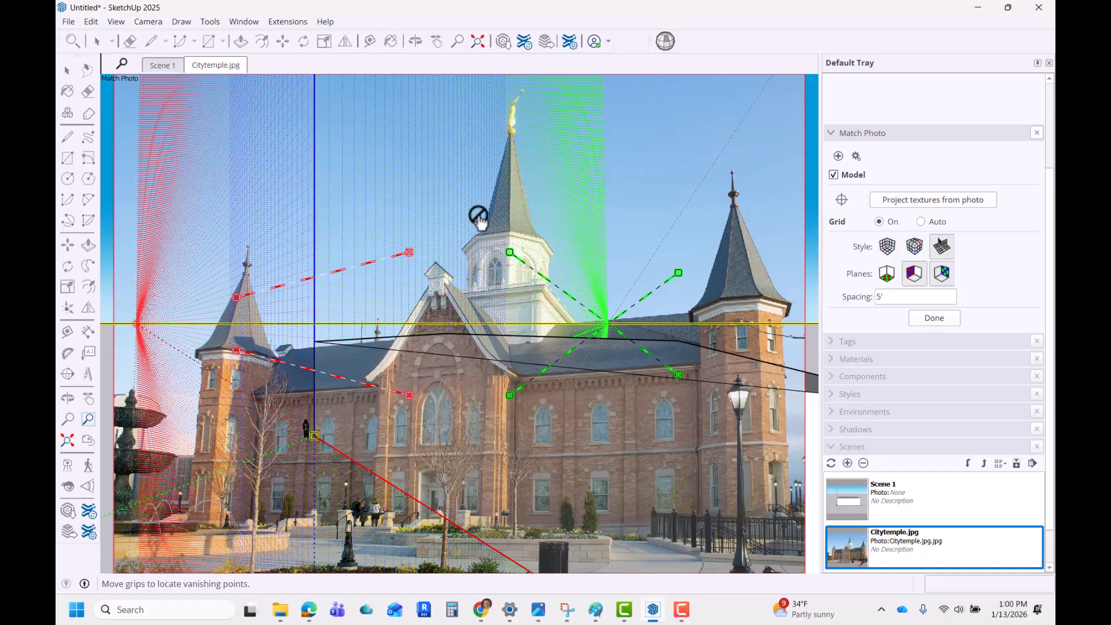
{"action": "scroll", "coordinate": [480, 214], "scroll_direction": "down", "scroll_amount": 1}
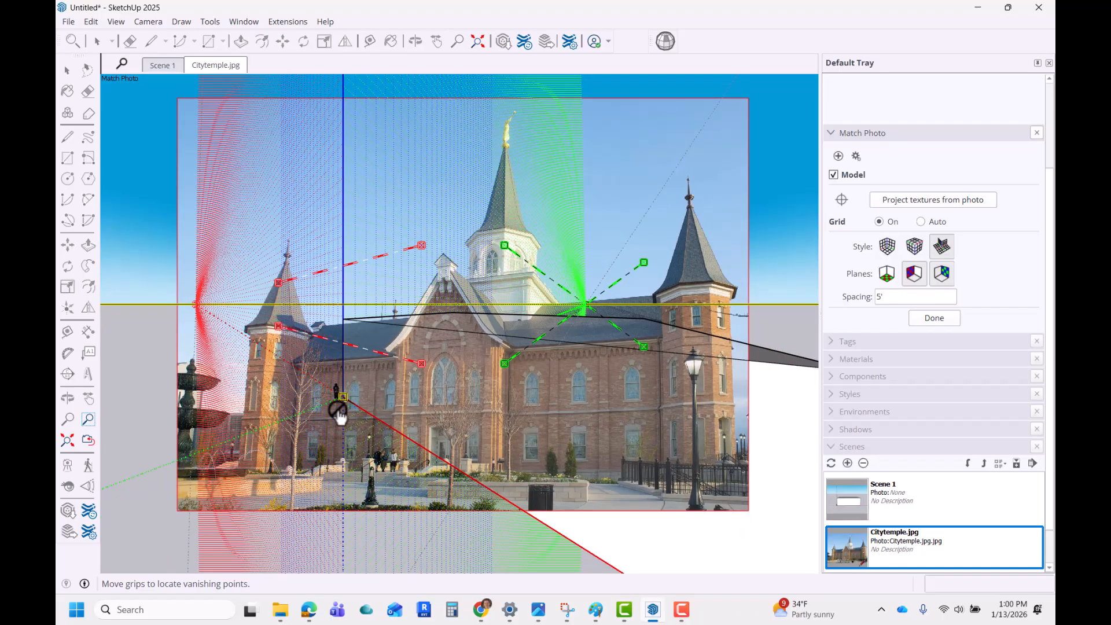
{"action": "mouse_move", "coordinate": [342, 399]}
{"action": "left_mouse_down"}
{"action": "mouse_move", "coordinate": [390, 377]}
{"action": "mouse_move", "coordinate": [363, 314]}
{"action": "mouse_move", "coordinate": [297, 313]}
{"action": "mouse_move", "coordinate": [290, 347]}
{"action": "mouse_move", "coordinate": [250, 372]}
{"action": "mouse_move", "coordinate": [337, 392]}
{"action": "left_mouse_up"}
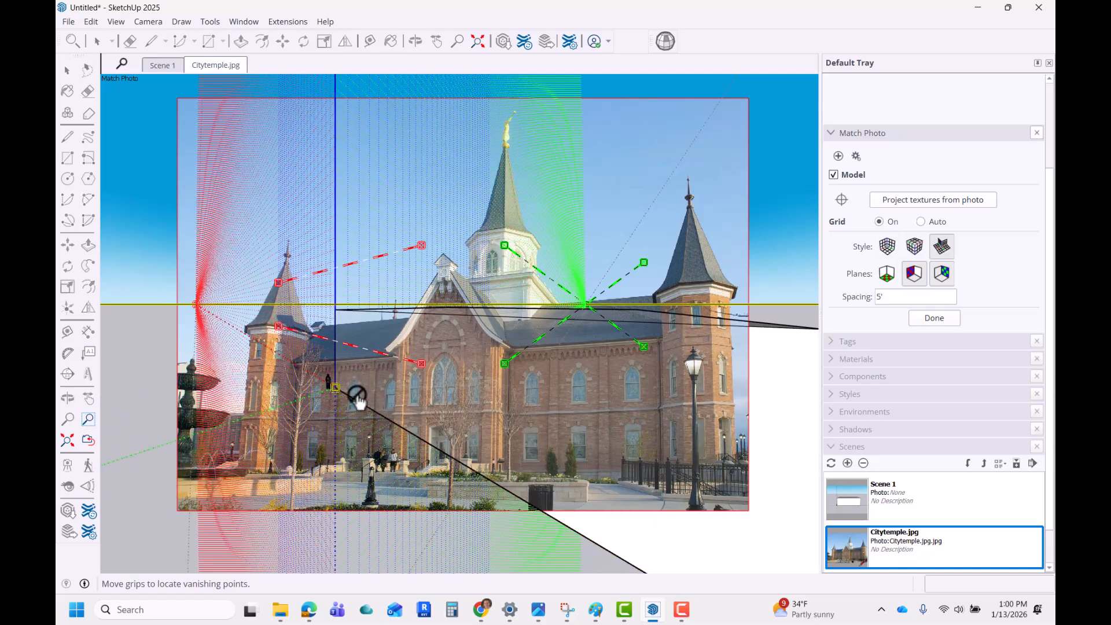
{"action": "scroll", "coordinate": [310, 369], "scroll_direction": "down", "scroll_amount": 3}
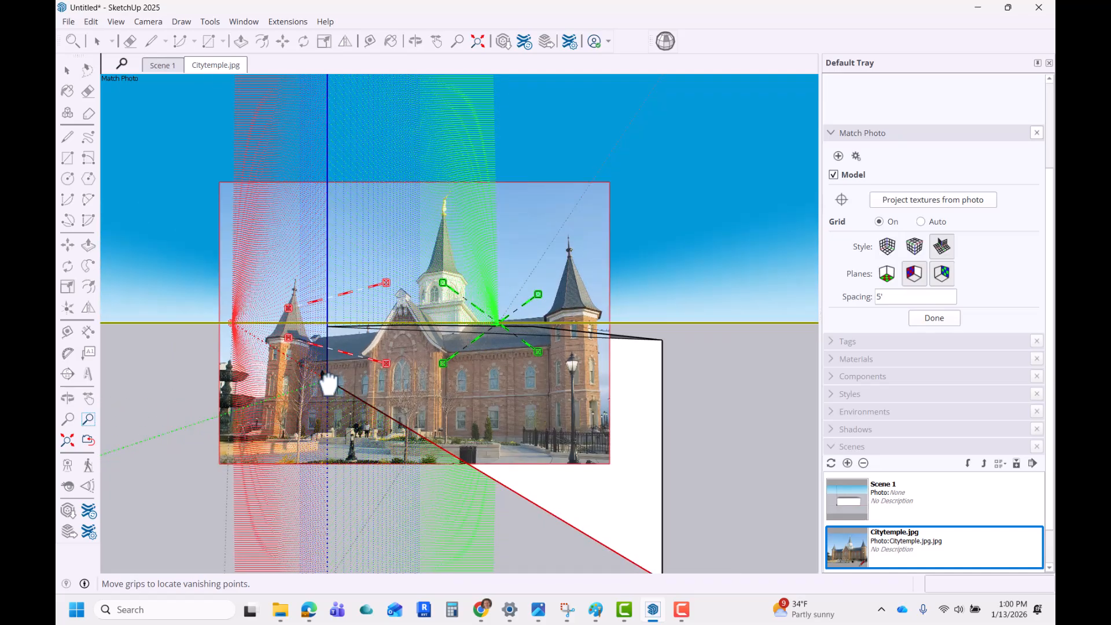
{"action": "left_click_drag", "start_coordinate": [328, 382], "coordinate": [355, 402]}
{"action": "scroll", "coordinate": [353, 402], "scroll_direction": "up", "scroll_amount": 2}
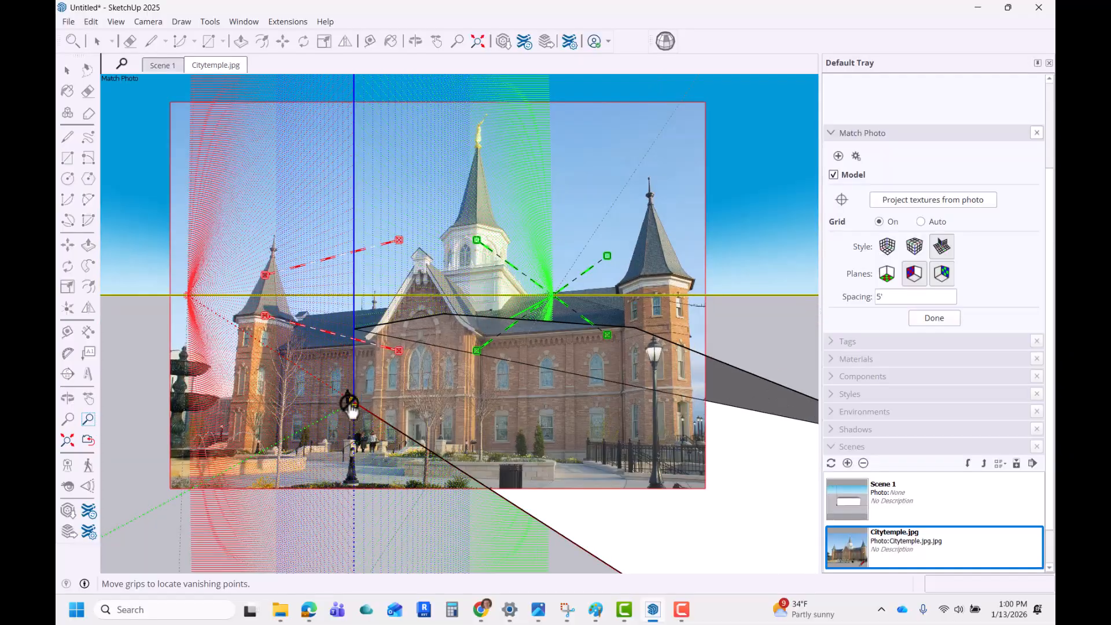
Move the axis origin down to ground level by the planter in front of the left tower.
{"action": "scroll", "coordinate": [367, 376], "scroll_direction": "down", "scroll_amount": 4}
{"action": "scroll", "coordinate": [387, 407], "scroll_direction": "up", "scroll_amount": 1}
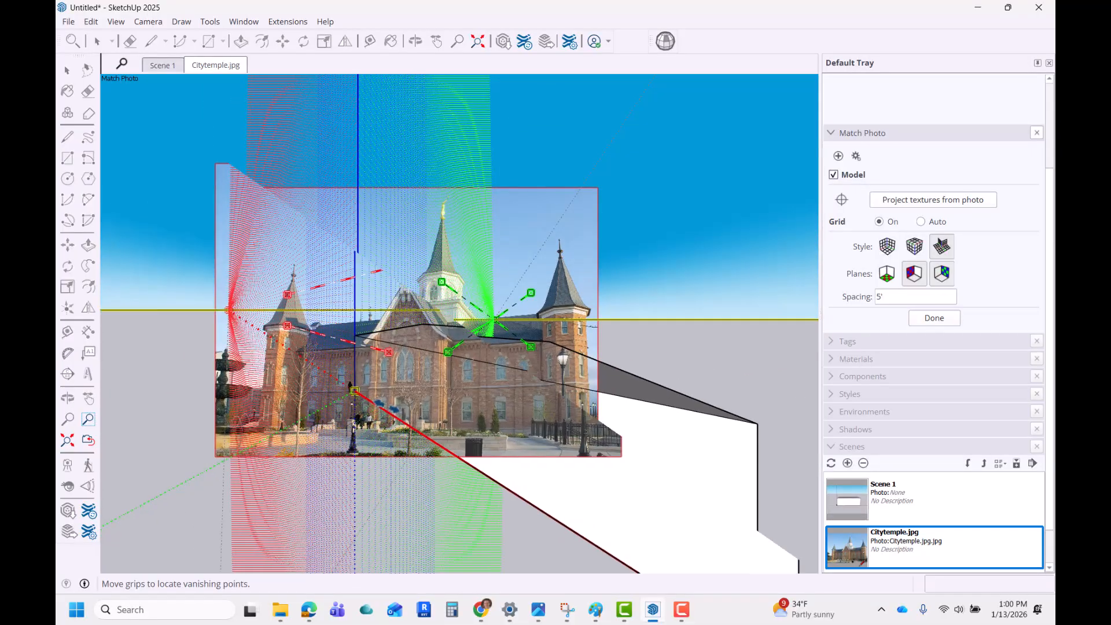
{"action": "scroll", "coordinate": [372, 411], "scroll_direction": "up", "scroll_amount": 3}
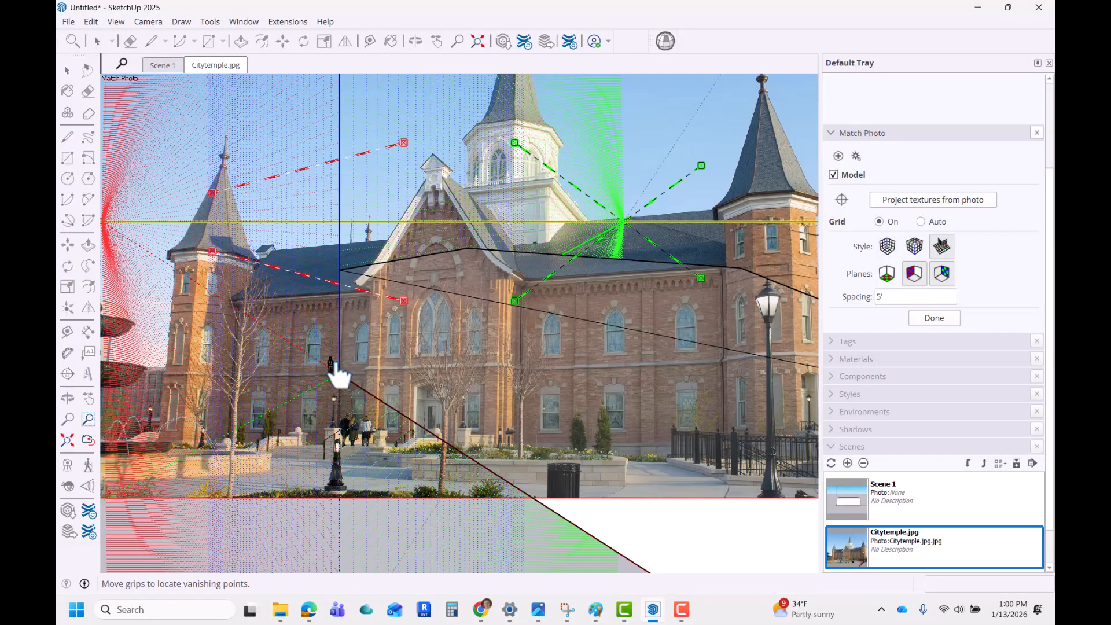
{"action": "left_click_drag", "start_coordinate": [338, 375], "coordinate": [232, 445]}
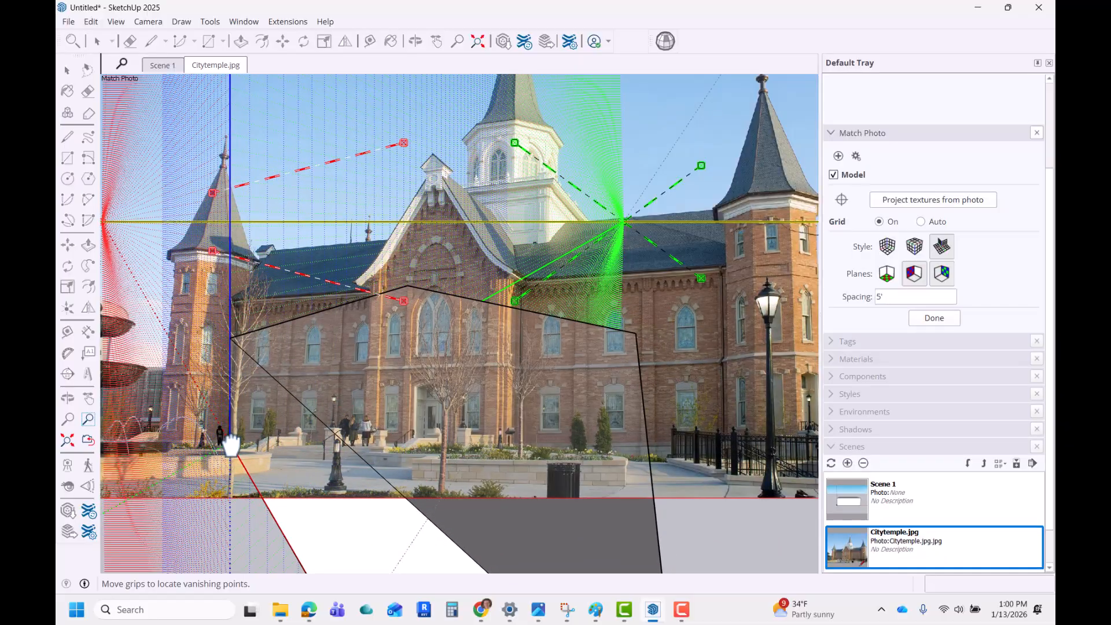
Fine-tune the axis origin on the planter's edge beside the bare tree trunk near the left tower.
{"action": "scroll", "coordinate": [265, 458], "scroll_direction": "up", "scroll_amount": 2}
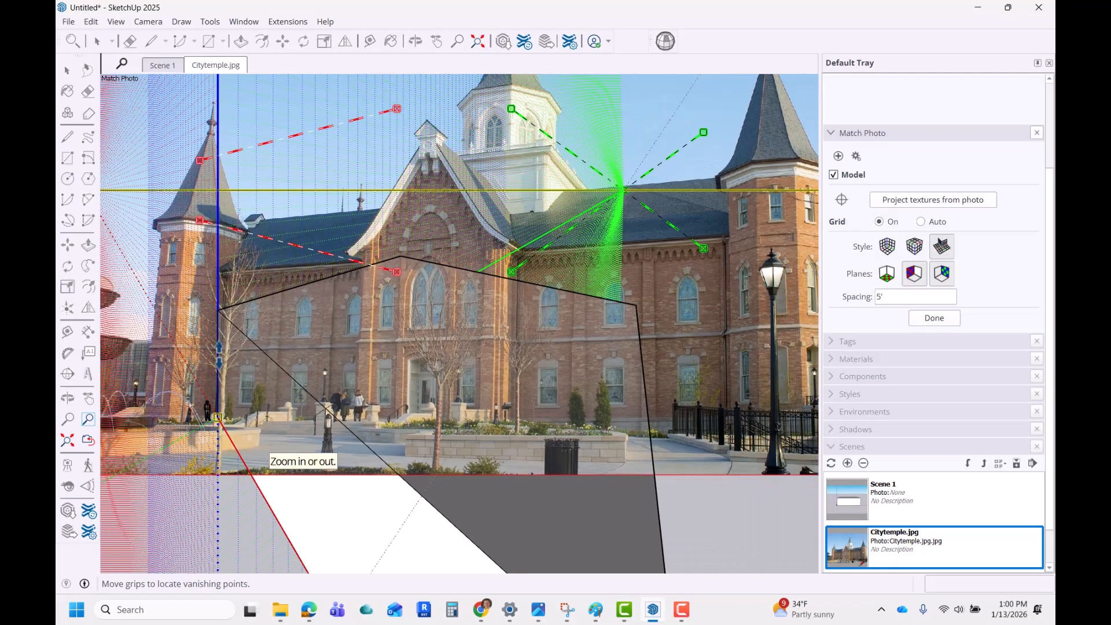
{"action": "scroll", "coordinate": [218, 351], "scroll_direction": "down", "scroll_amount": 2}
{"action": "scroll", "coordinate": [231, 333], "scroll_direction": "down", "scroll_amount": 2}
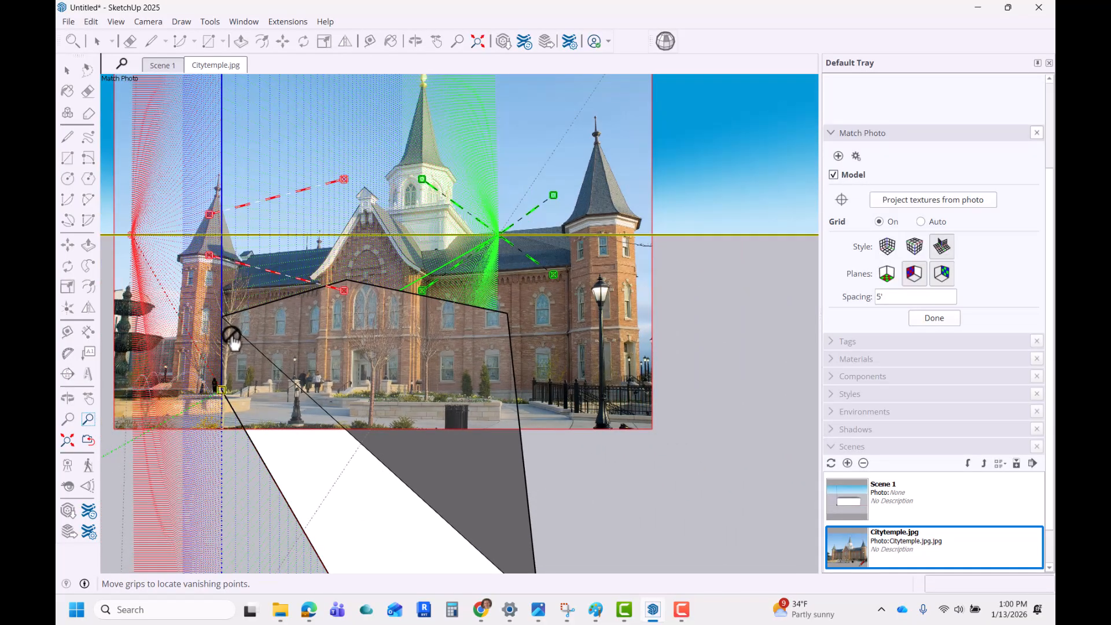
{"action": "scroll", "coordinate": [232, 342], "scroll_direction": "down", "scroll_amount": 2}
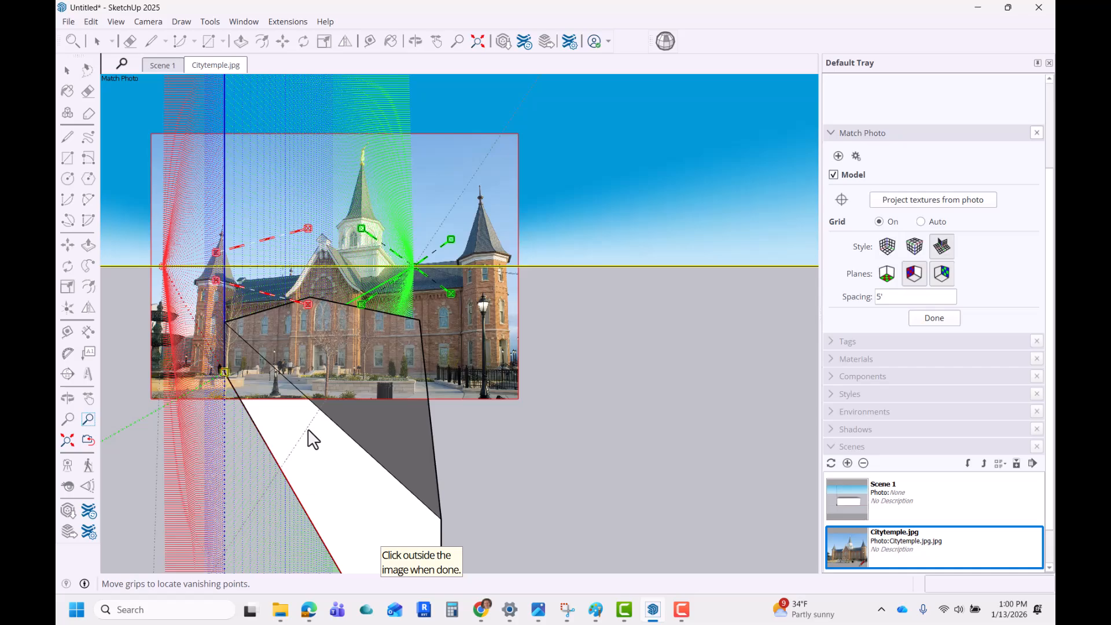
{"action": "scroll", "coordinate": [260, 416], "scroll_direction": "up", "scroll_amount": 2}
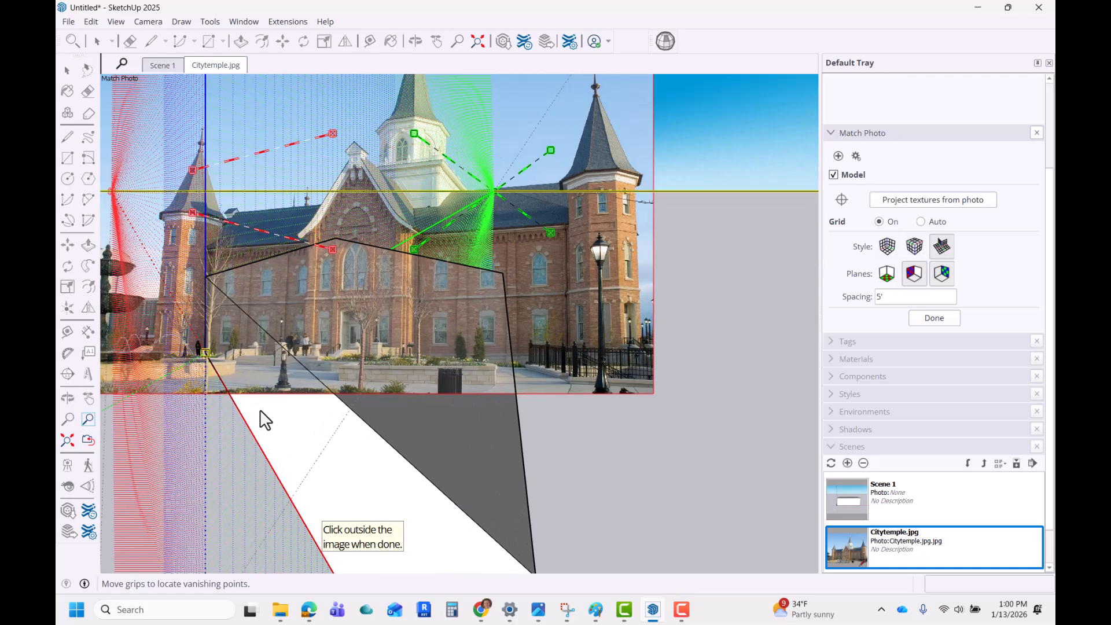
{"action": "scroll", "coordinate": [205, 360], "scroll_direction": "up", "scroll_amount": 3}
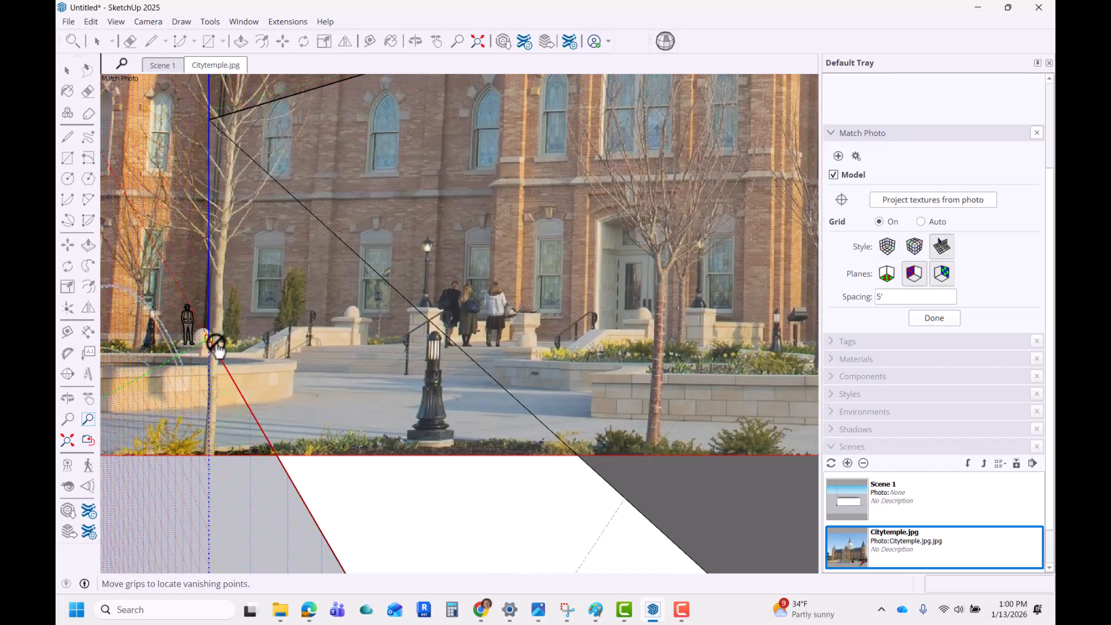
{"action": "mouse_move", "coordinate": [209, 342]}
{"action": "left_mouse_down"}
{"action": "mouse_move", "coordinate": [235, 323]}
{"action": "mouse_move", "coordinate": [209, 341]}
{"action": "left_mouse_up"}
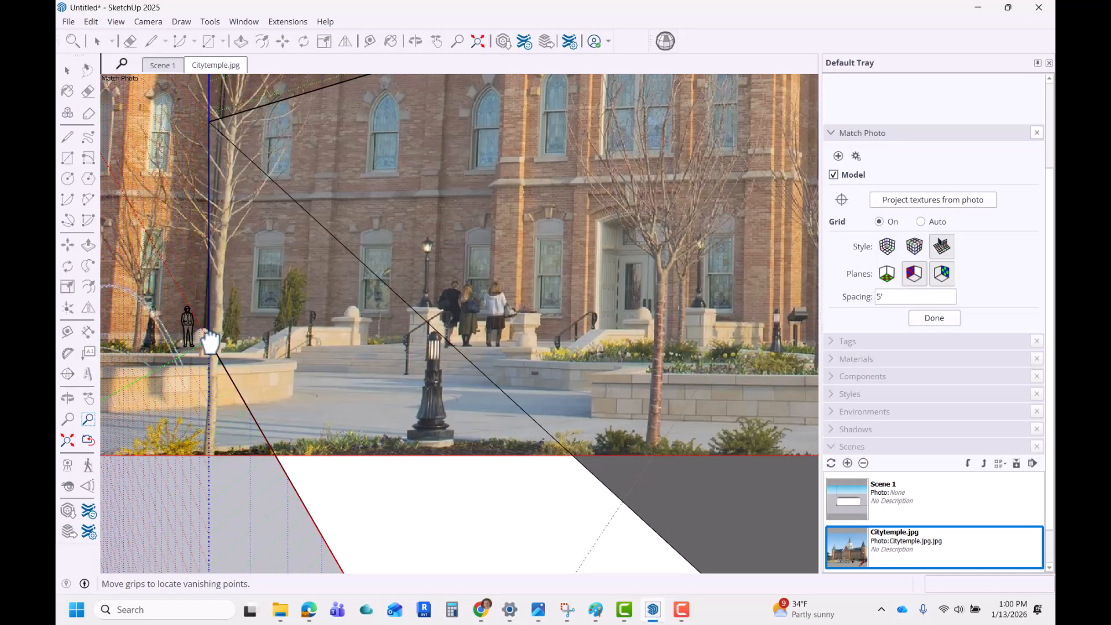
Lower the horizon line to the level between the facade's upper and lower window rows.
{"action": "scroll", "coordinate": [330, 330], "scroll_direction": "down", "scroll_amount": 5}
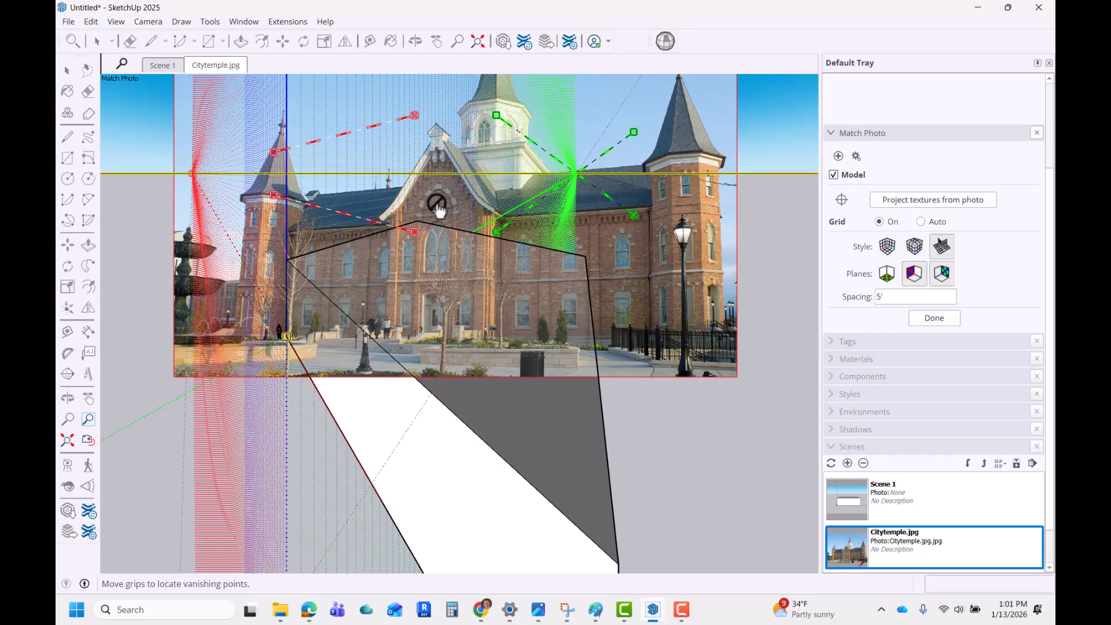
{"action": "left_click_drag", "start_coordinate": [376, 173], "coordinate": [438, 273]}
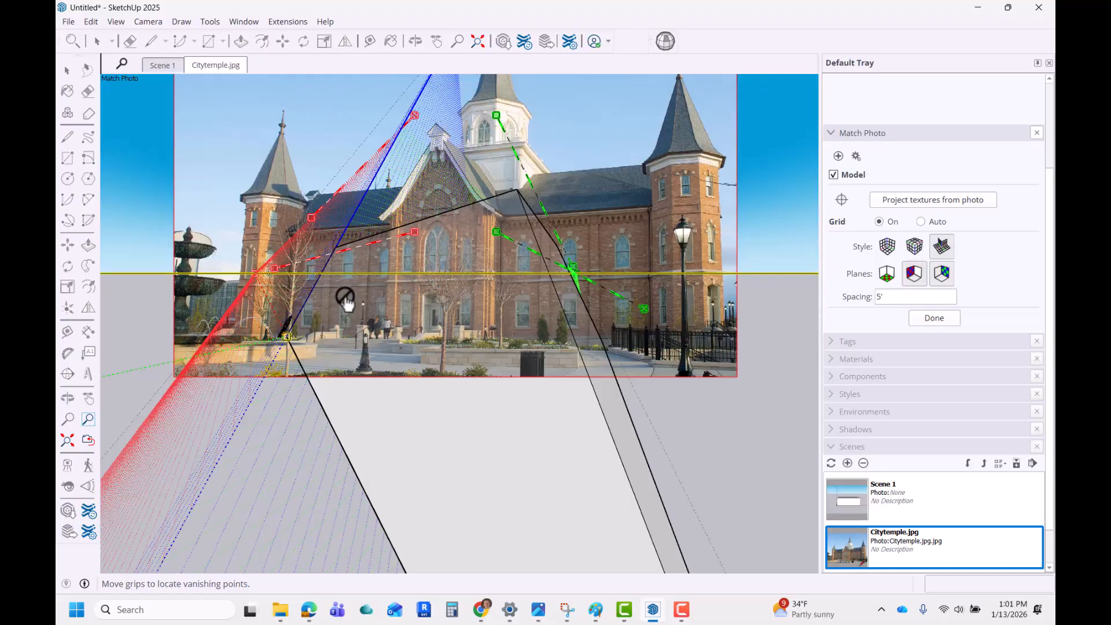
Examine the planter walls, steps and people around the temple's entrance in the photo.
{"action": "scroll", "coordinate": [346, 294], "scroll_direction": "up", "scroll_amount": 2}
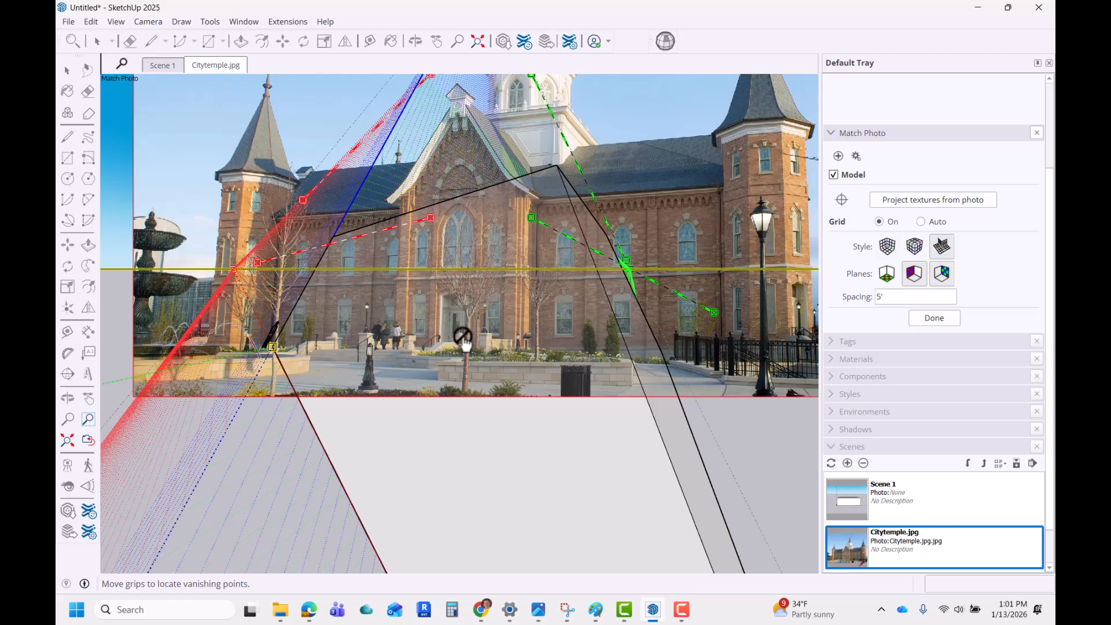
{"action": "scroll", "coordinate": [460, 374], "scroll_direction": "up", "scroll_amount": 3}
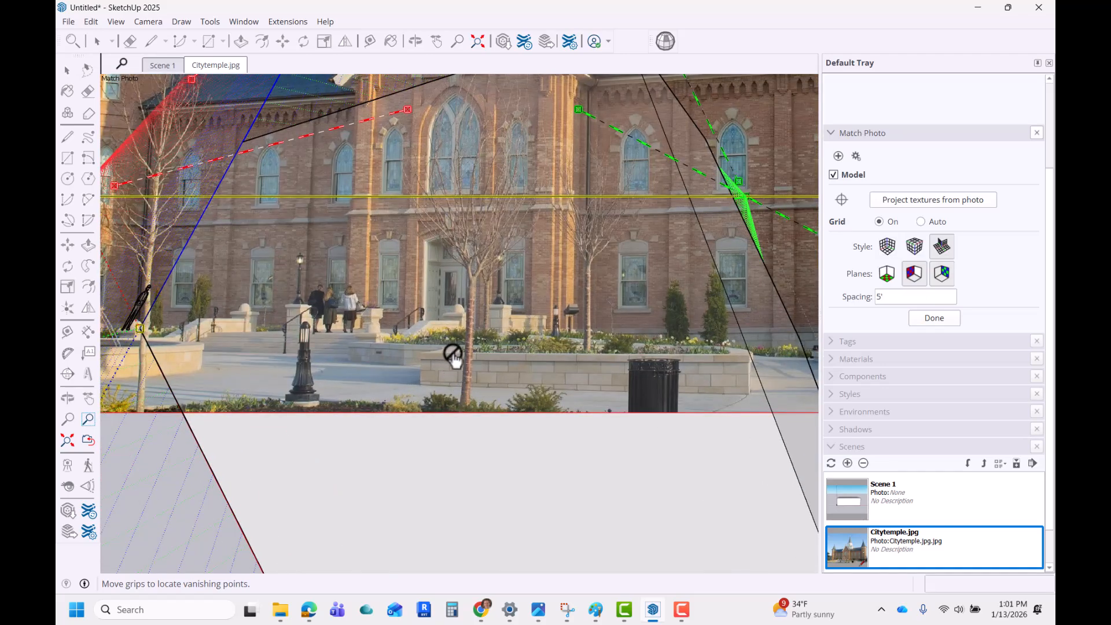
{"action": "scroll", "coordinate": [454, 358], "scroll_direction": "up", "scroll_amount": 2}
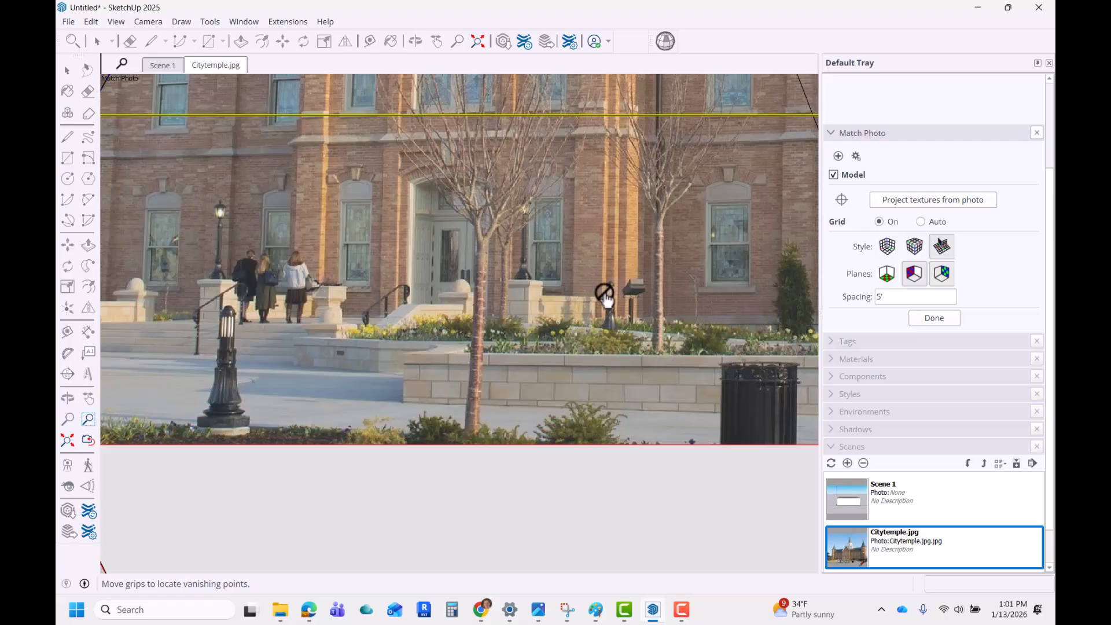
{"action": "scroll", "coordinate": [453, 365], "scroll_direction": "up", "scroll_amount": 2}
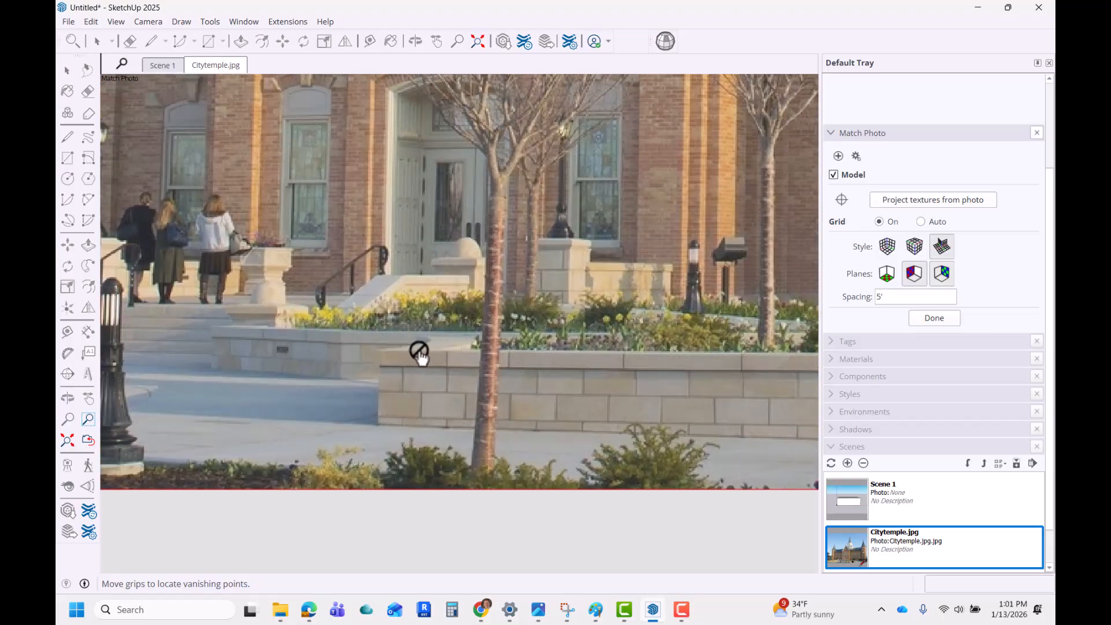
{"action": "scroll", "coordinate": [431, 355], "scroll_direction": "down", "scroll_amount": 2}
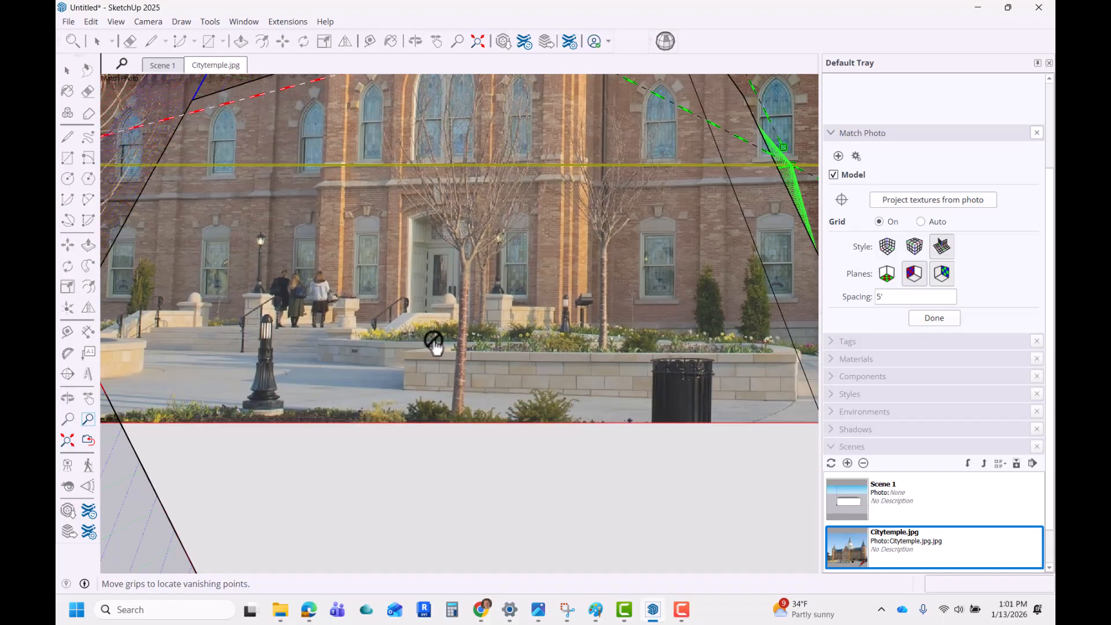
{"action": "scroll", "coordinate": [393, 335], "scroll_direction": "up", "scroll_amount": 3}
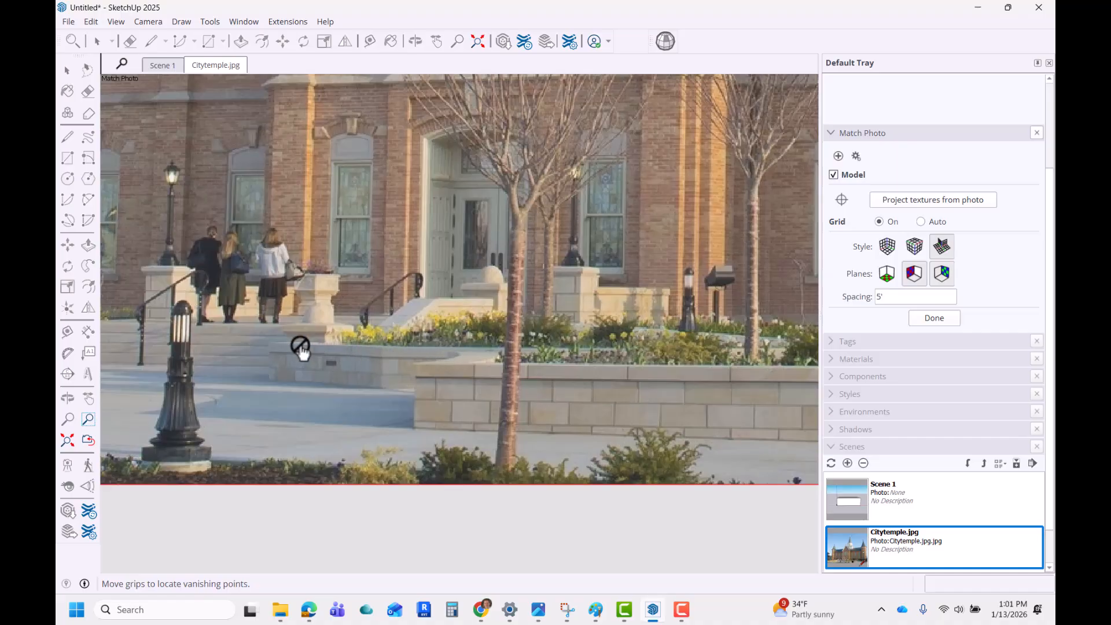
{"action": "scroll", "coordinate": [339, 324], "scroll_direction": "up", "scroll_amount": 2}
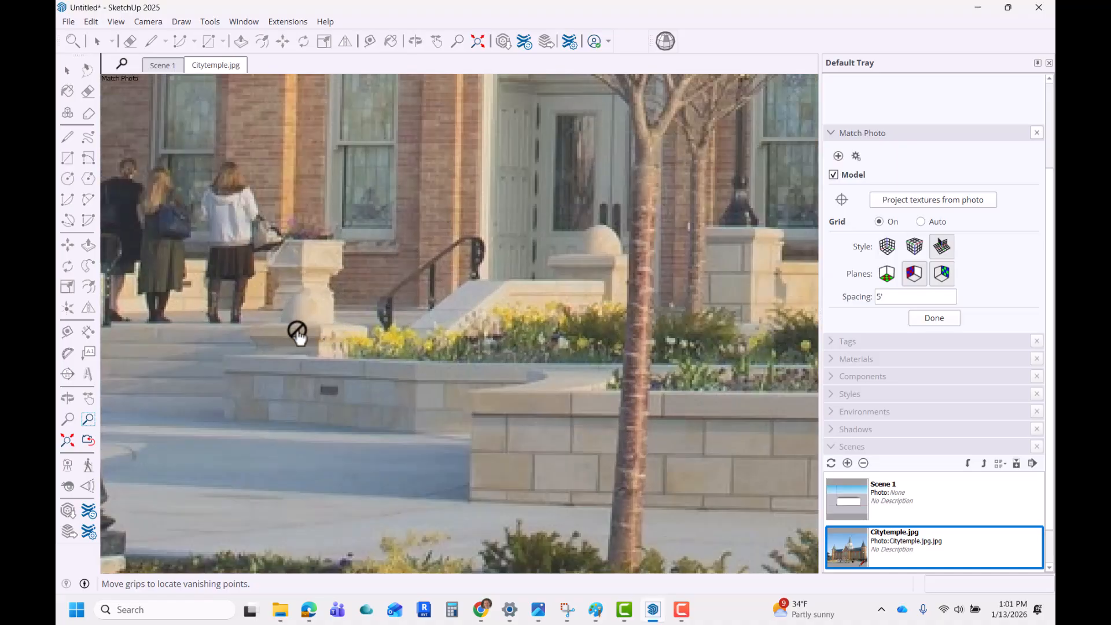
Lower the Match Photo horizon line to the level of the people standing at the temple's entrance steps.
{"action": "scroll", "coordinate": [315, 331], "scroll_direction": "down", "scroll_amount": 2}
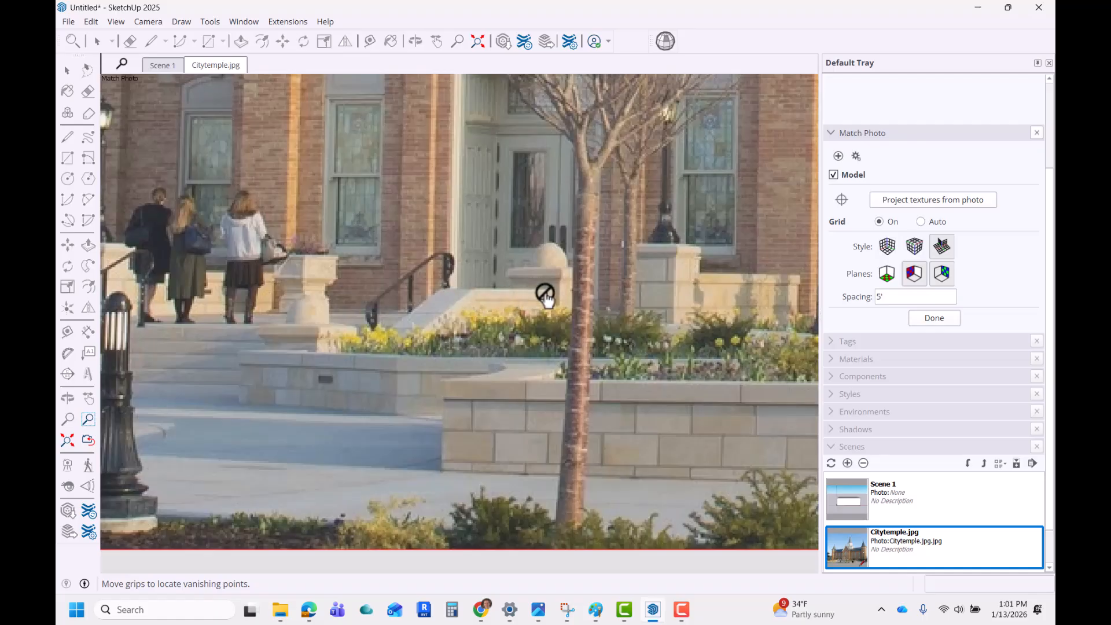
{"action": "scroll", "coordinate": [496, 301], "scroll_direction": "down", "scroll_amount": 5}
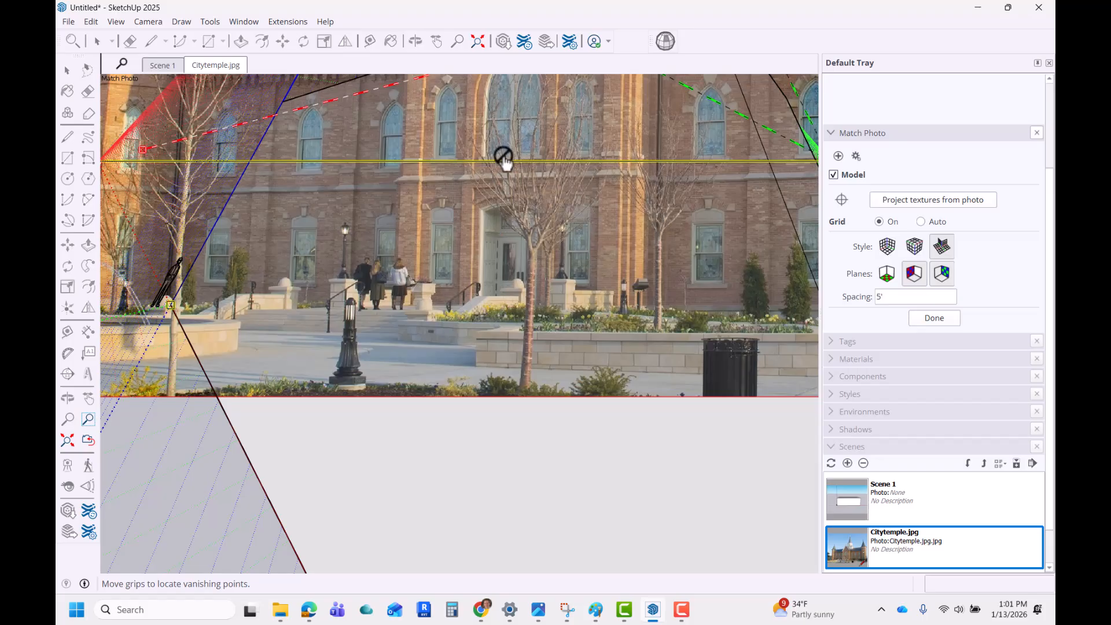
{"action": "left_click_drag", "start_coordinate": [502, 161], "coordinate": [505, 287]}
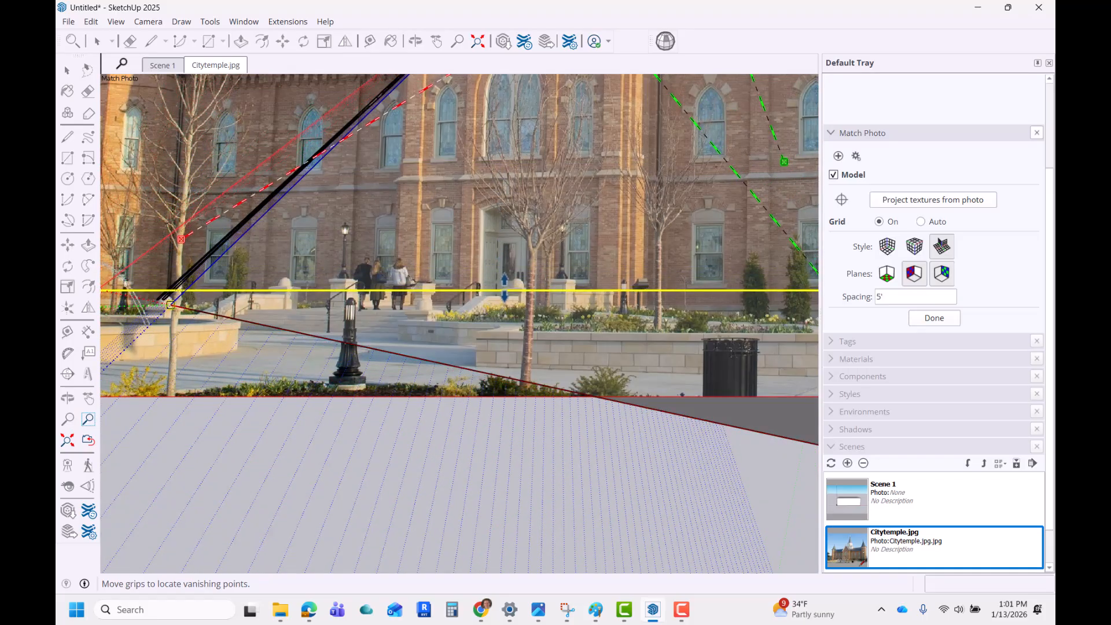
{"action": "scroll", "coordinate": [386, 268], "scroll_direction": "up", "scroll_amount": 5}
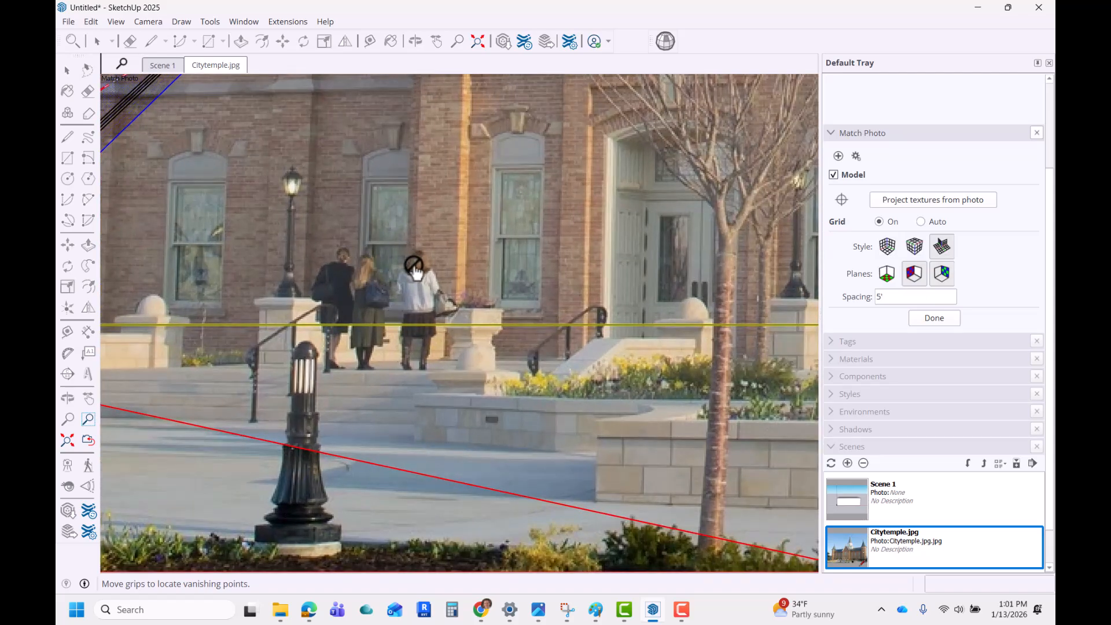
{"action": "scroll", "coordinate": [398, 366], "scroll_direction": "down", "scroll_amount": 4}
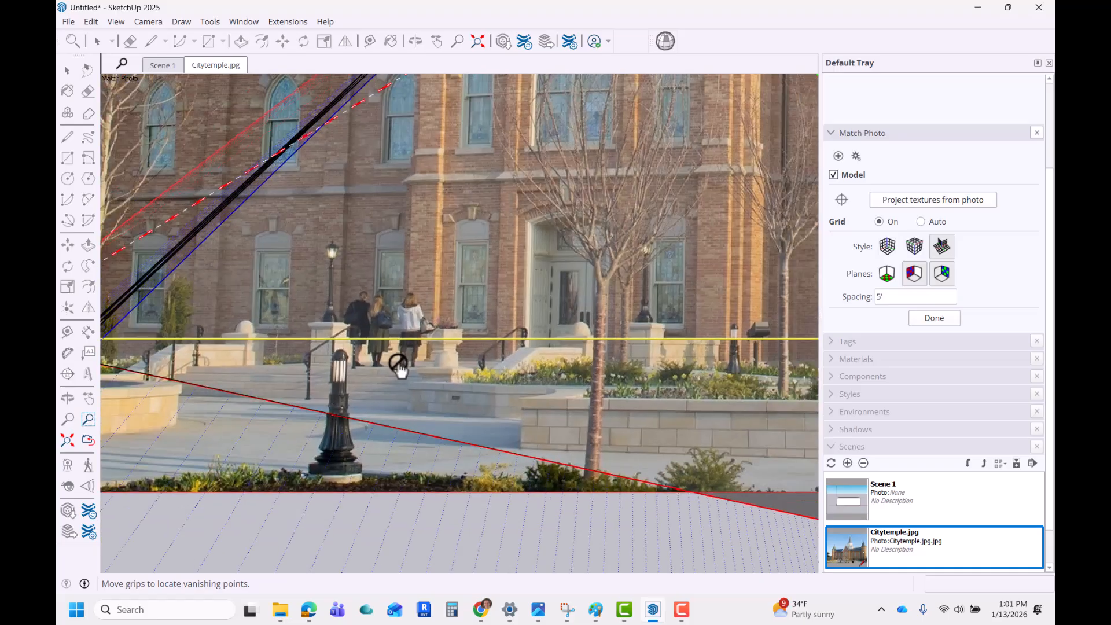
{"action": "scroll", "coordinate": [456, 484], "scroll_direction": "down", "scroll_amount": 2}
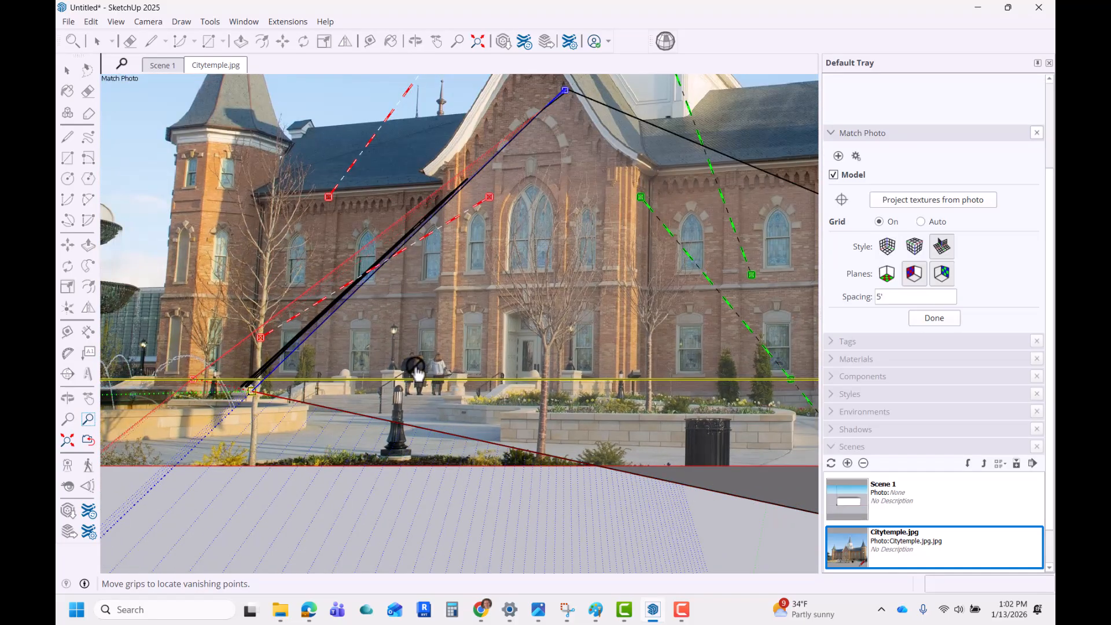
Examine how the red and green vanishing-point bars lie against the temple's eaves and facade.
{"action": "scroll", "coordinate": [328, 382], "scroll_direction": "down", "scroll_amount": 2}
{"action": "scroll", "coordinate": [328, 382], "scroll_direction": "down", "scroll_amount": 1}
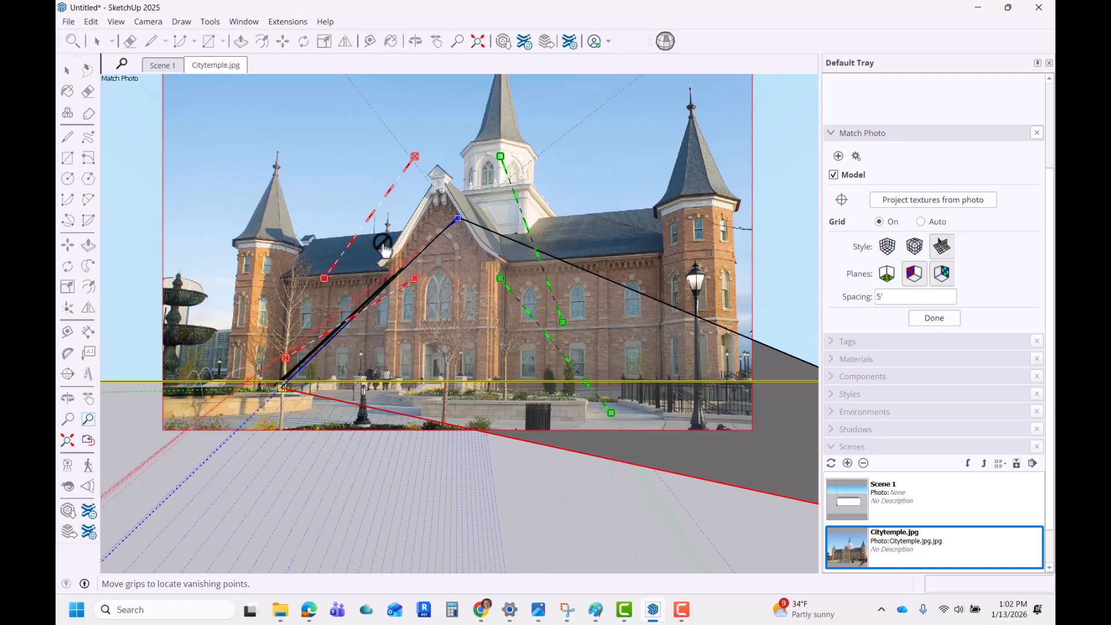
{"action": "scroll", "coordinate": [382, 258], "scroll_direction": "up", "scroll_amount": 2}
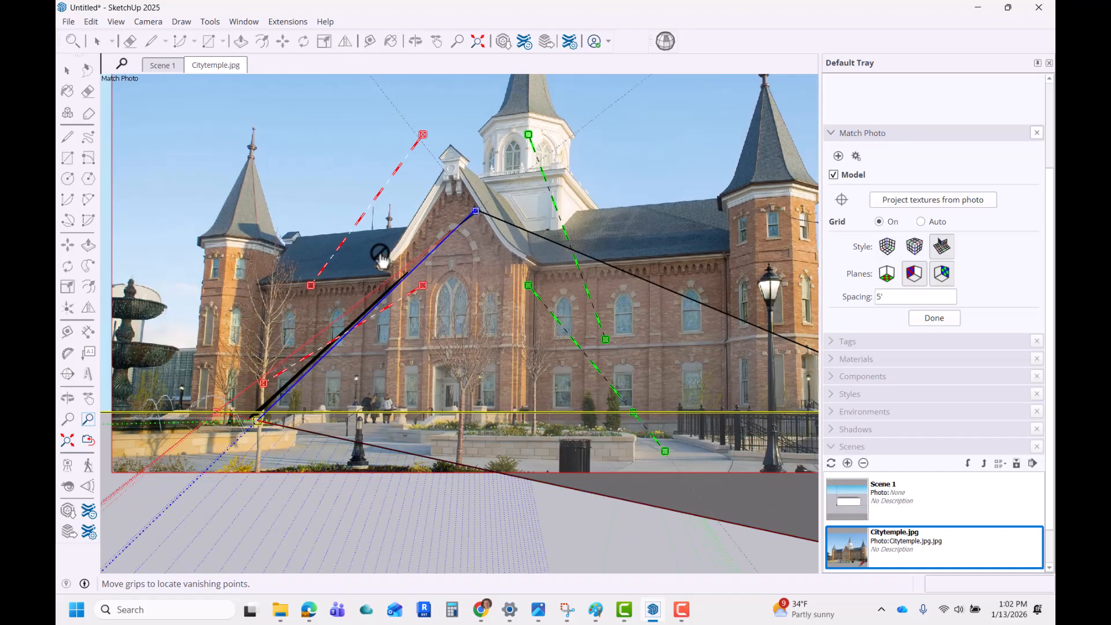
{"action": "scroll", "coordinate": [381, 258], "scroll_direction": "up", "scroll_amount": 1}
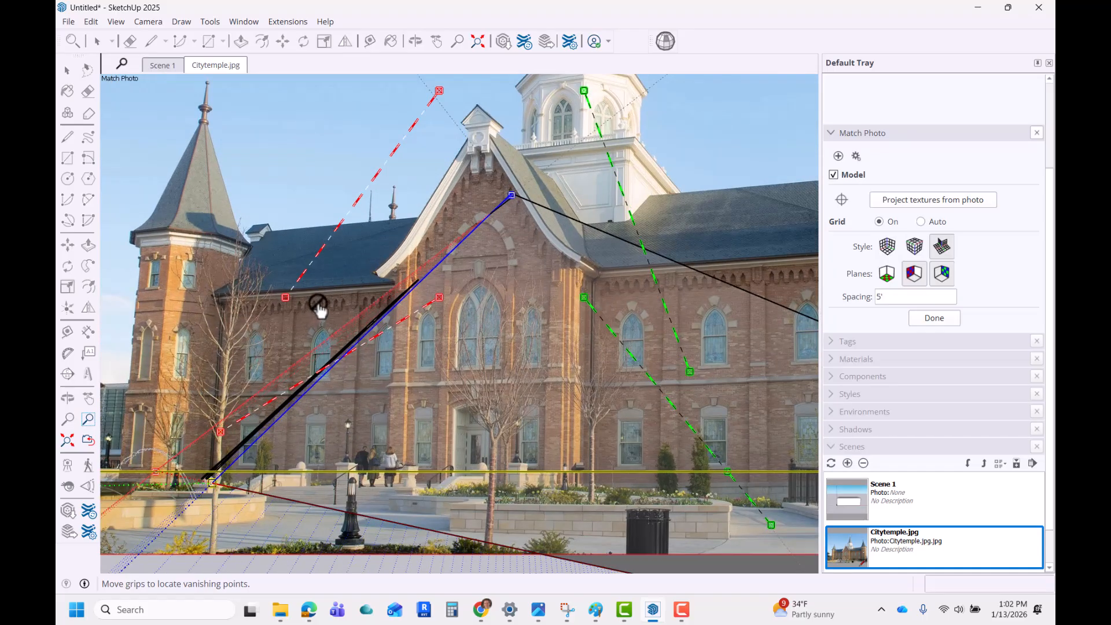
{"action": "scroll", "coordinate": [426, 296], "scroll_direction": "down", "scroll_amount": 1}
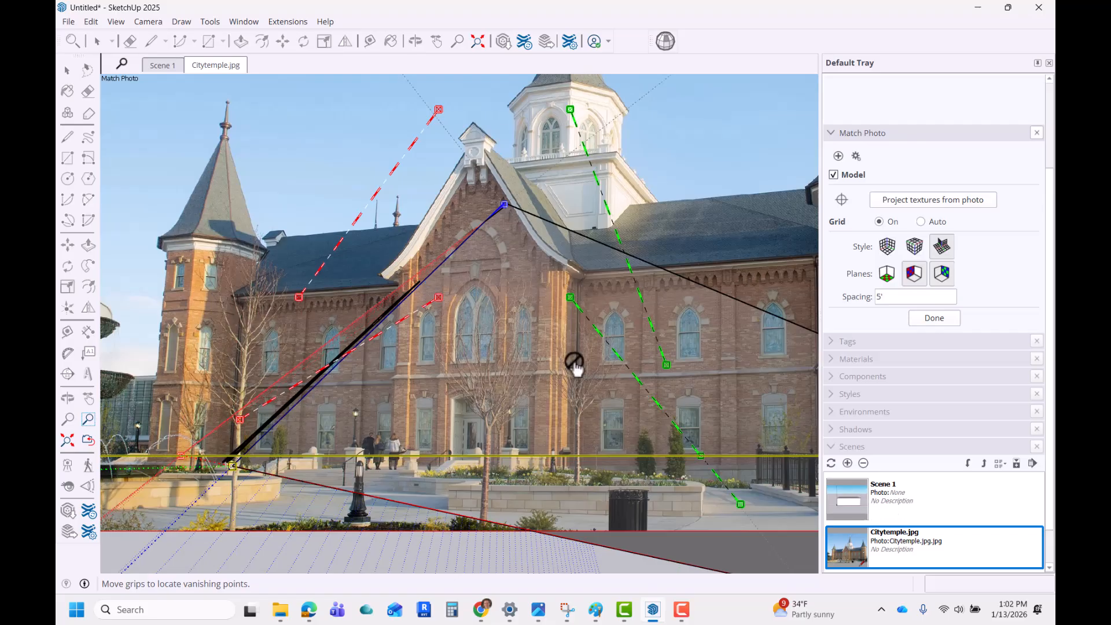
{"action": "scroll", "coordinate": [574, 365], "scroll_direction": "down", "scroll_amount": 3}
Compare the massing box in Scene 1 with the Citytemple.jpg view, and reopen the matched photo for editing.
{"action": "left_click", "coordinate": [206, 256]}
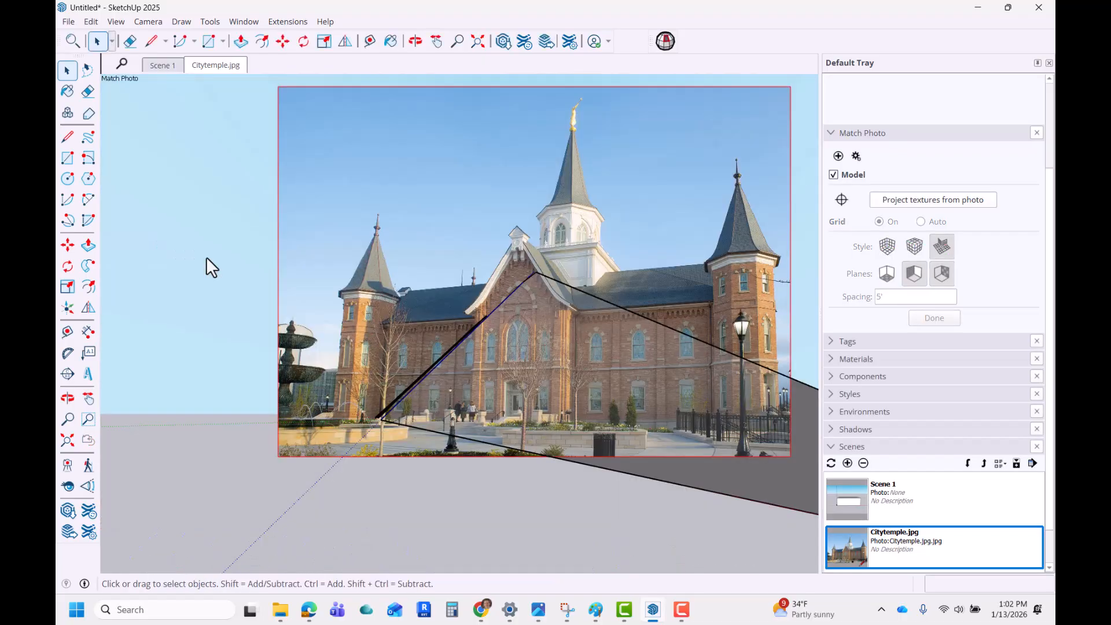
{"action": "double_click", "coordinate": [915, 506]}
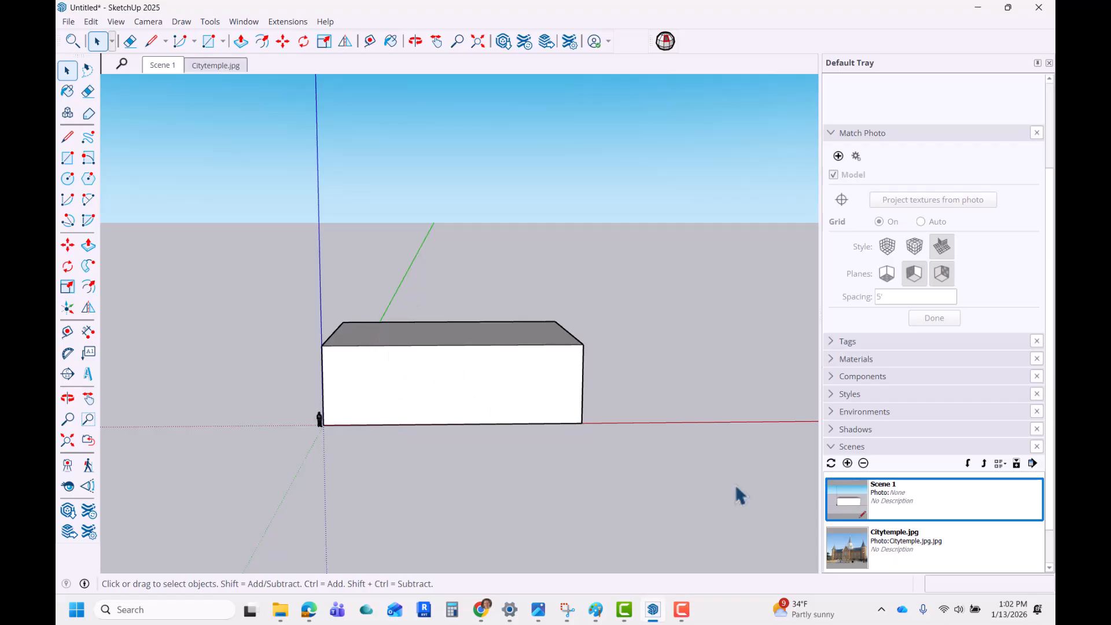
{"action": "left_click", "coordinate": [901, 534]}
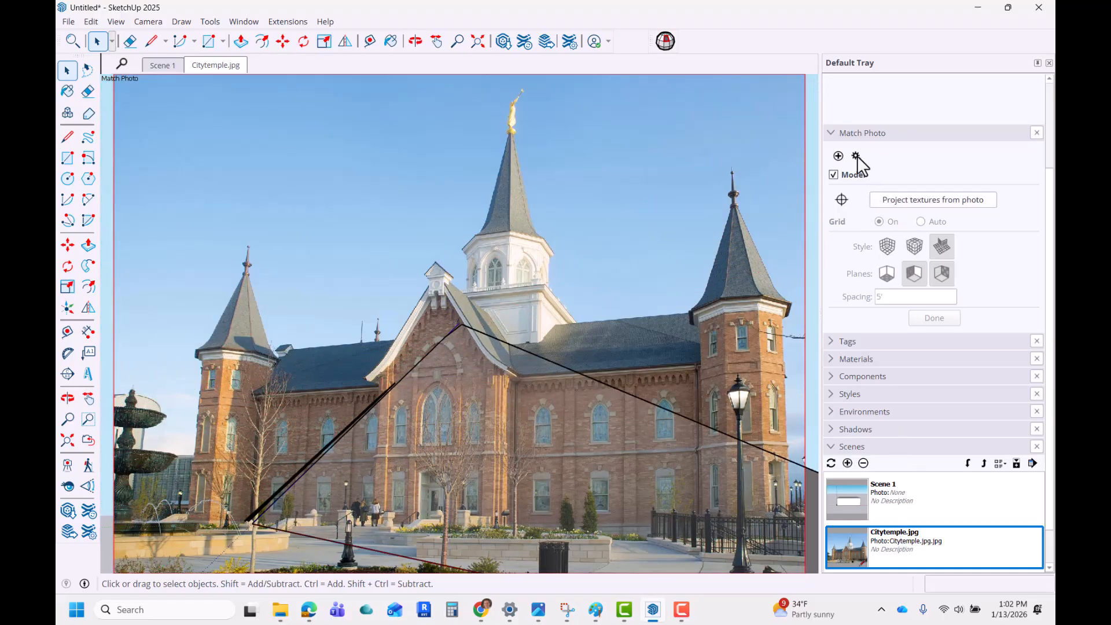
{"action": "left_click", "coordinate": [856, 156]}
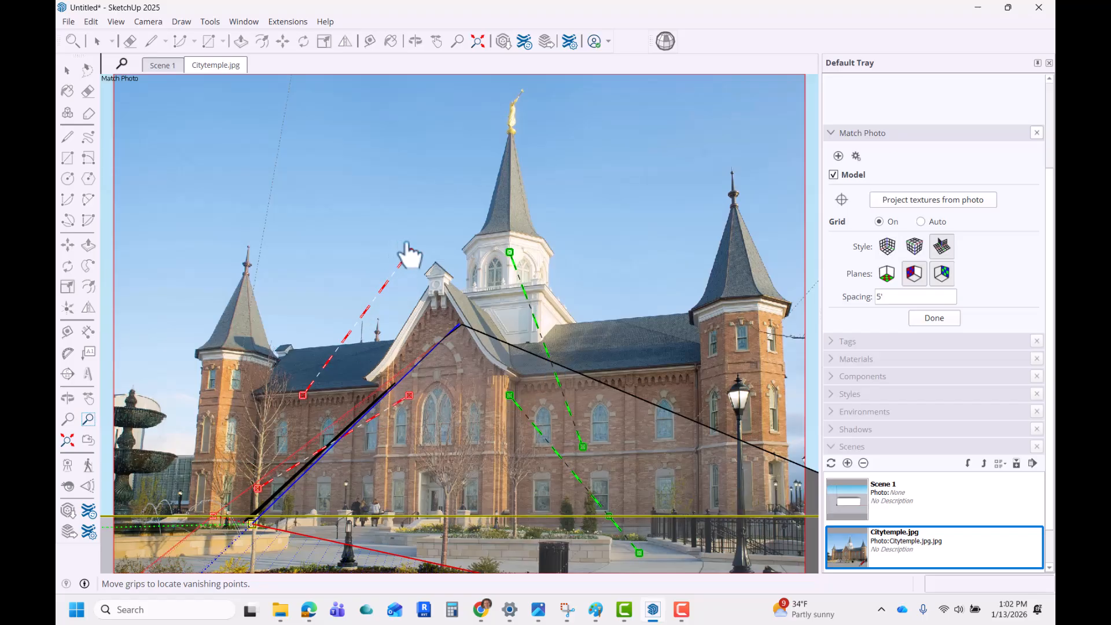
Align the upper red vanishing-point bar with the main roof eave, from the left tower to the right tower.
{"action": "left_click_drag", "start_coordinate": [409, 255], "coordinate": [695, 371]}
{"action": "scroll", "coordinate": [318, 414], "scroll_direction": "up", "scroll_amount": 6}
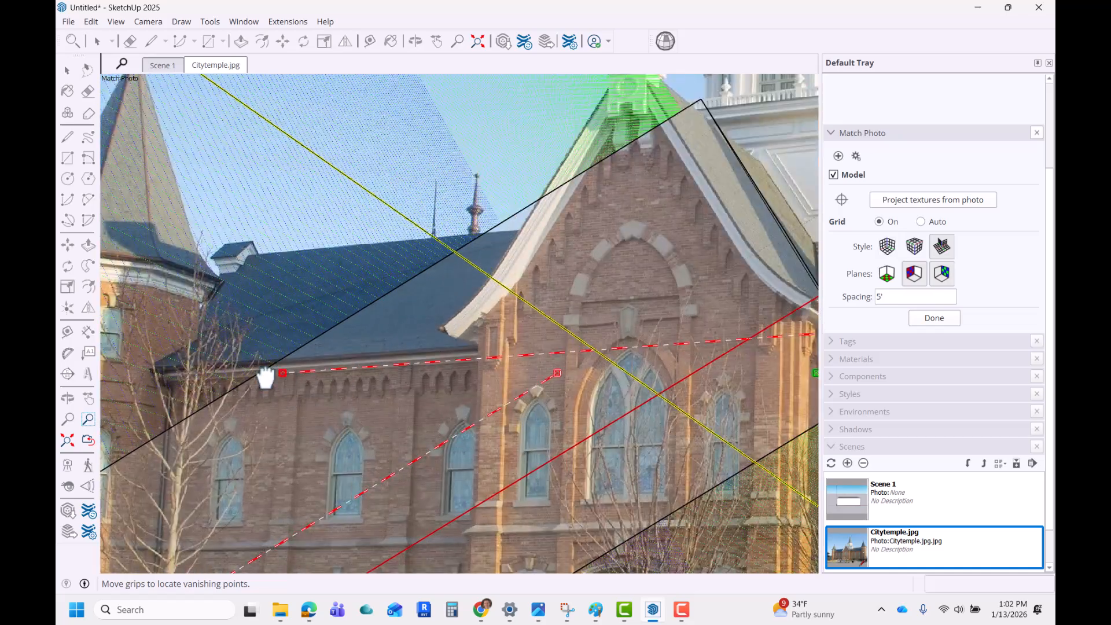
{"action": "left_click_drag", "start_coordinate": [265, 378], "coordinate": [165, 370]}
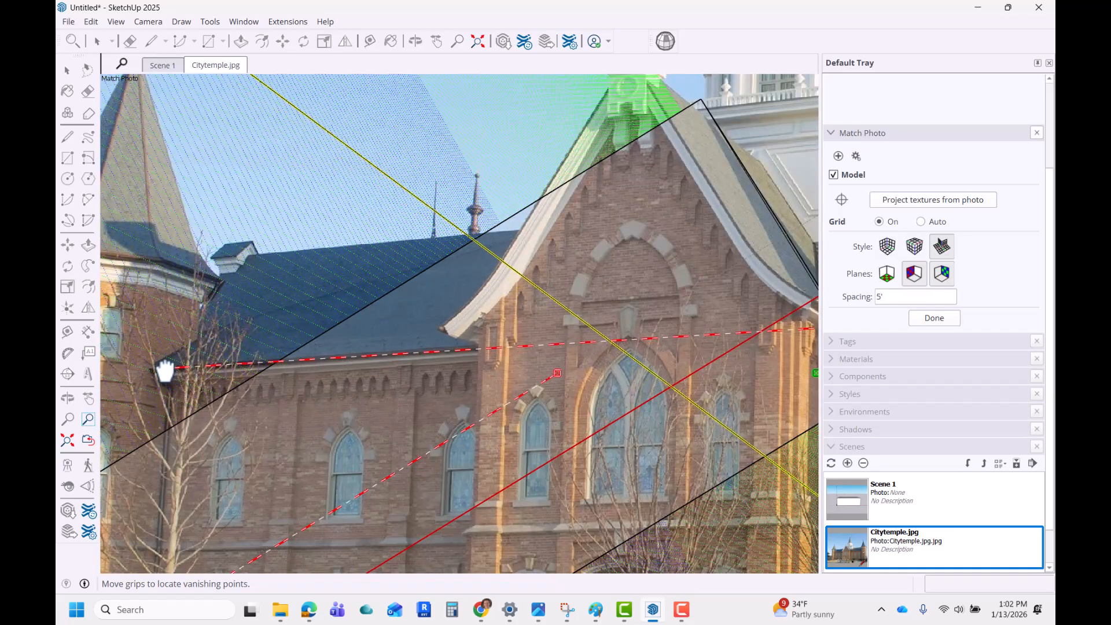
{"action": "scroll", "coordinate": [278, 376], "scroll_direction": "down", "scroll_amount": 5}
{"action": "scroll", "coordinate": [568, 385], "scroll_direction": "up", "scroll_amount": 4}
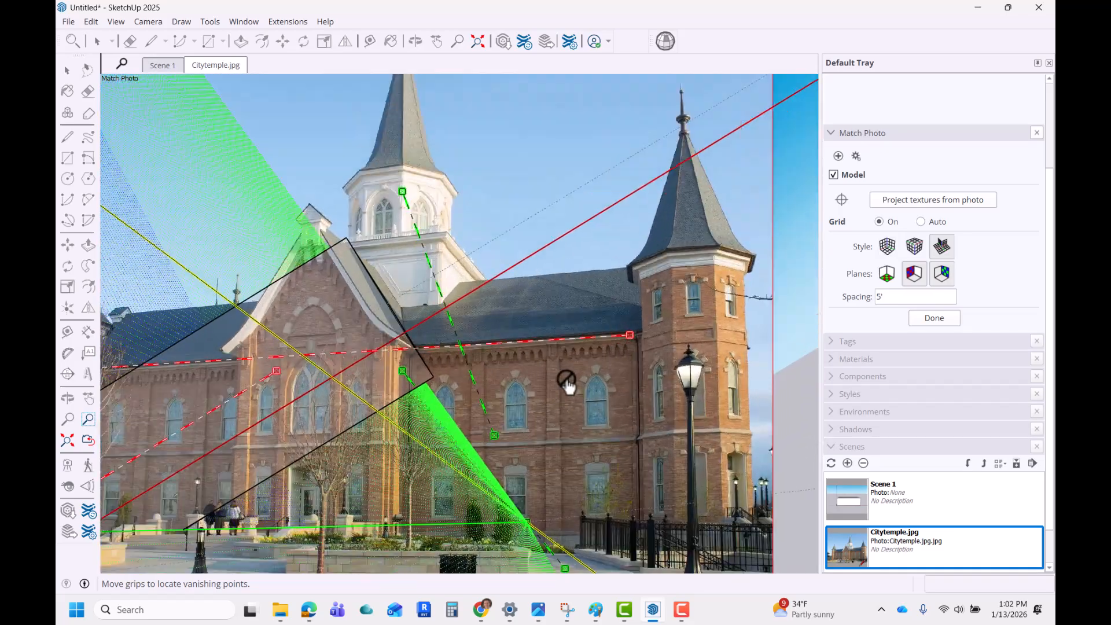
{"action": "scroll", "coordinate": [641, 346], "scroll_direction": "down", "scroll_amount": 2}
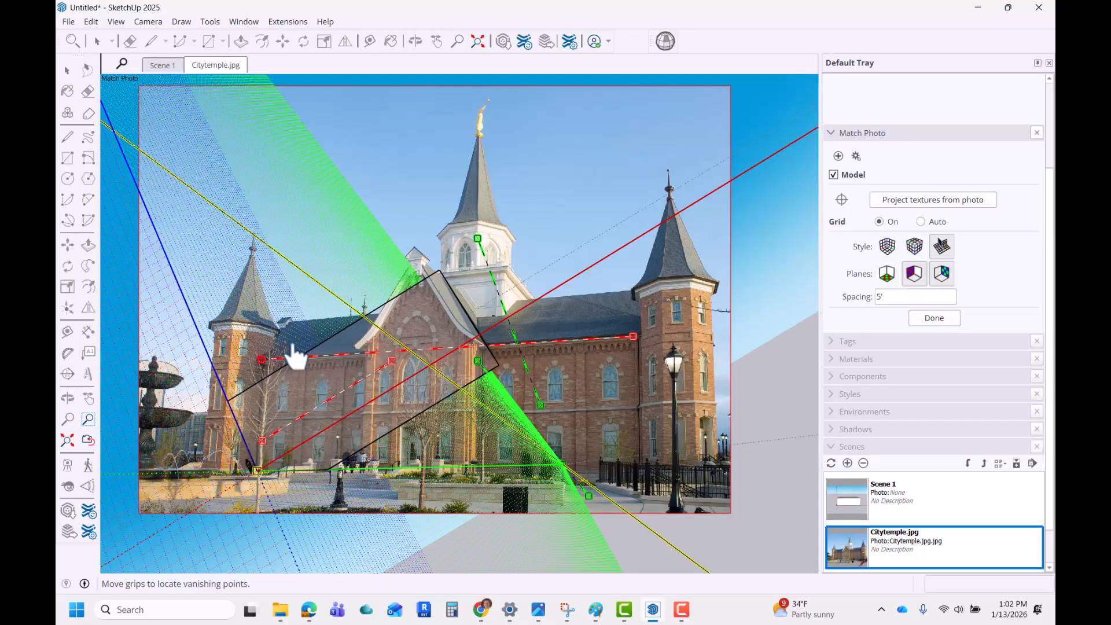
Bring the lower red vanishing-point bar toward the stone belt course between the window rows, starting at the left tower's downspout.
{"action": "scroll", "coordinate": [301, 356], "scroll_direction": "down", "scroll_amount": 2}
{"action": "scroll", "coordinate": [662, 349], "scroll_direction": "down", "scroll_amount": 2}
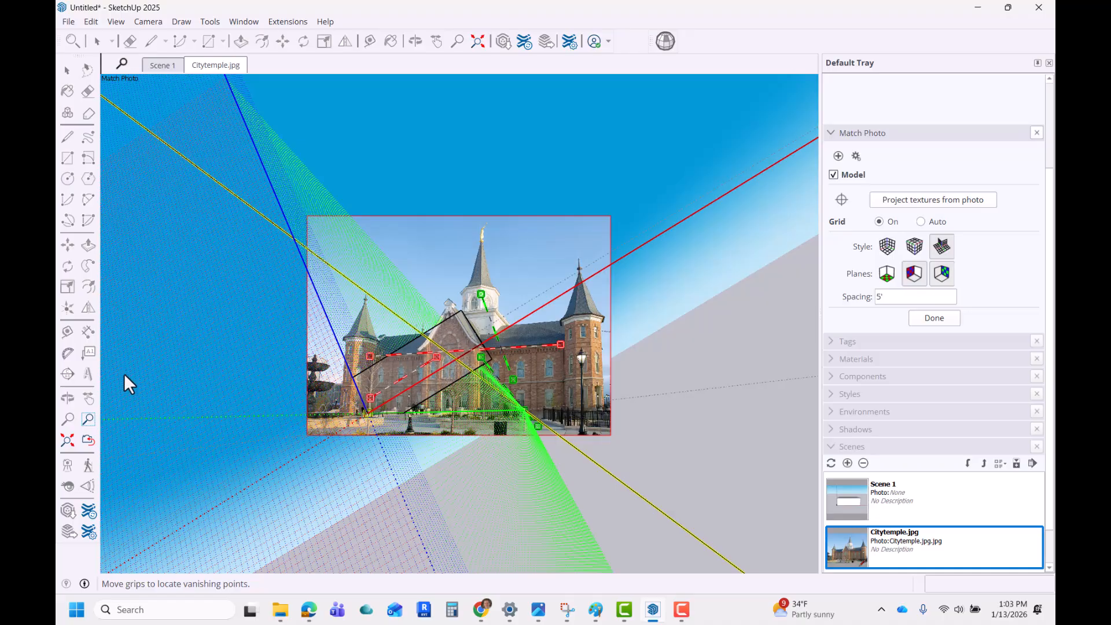
{"action": "scroll", "coordinate": [369, 399], "scroll_direction": "up", "scroll_amount": 5}
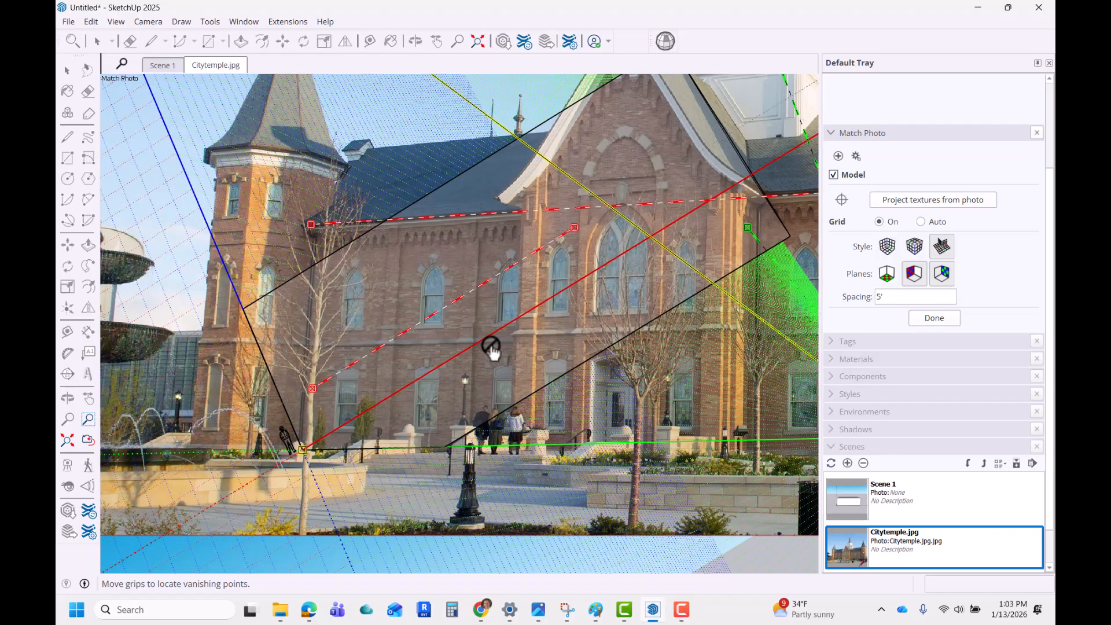
{"action": "scroll", "coordinate": [454, 460], "scroll_direction": "up", "scroll_amount": 2}
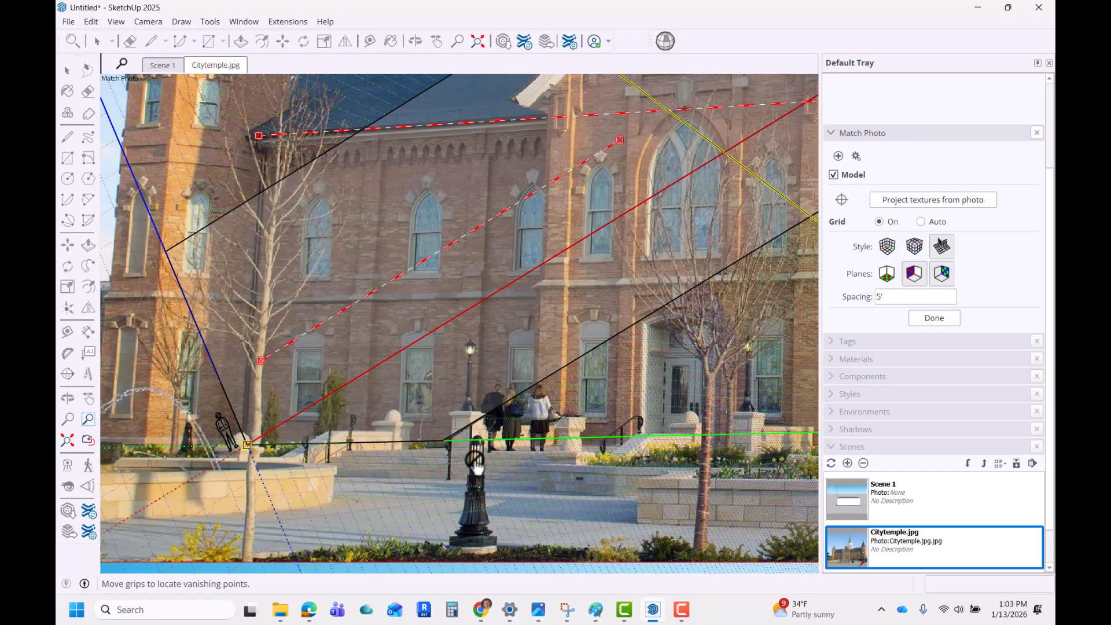
{"action": "scroll", "coordinate": [428, 441], "scroll_direction": "down", "scroll_amount": 3}
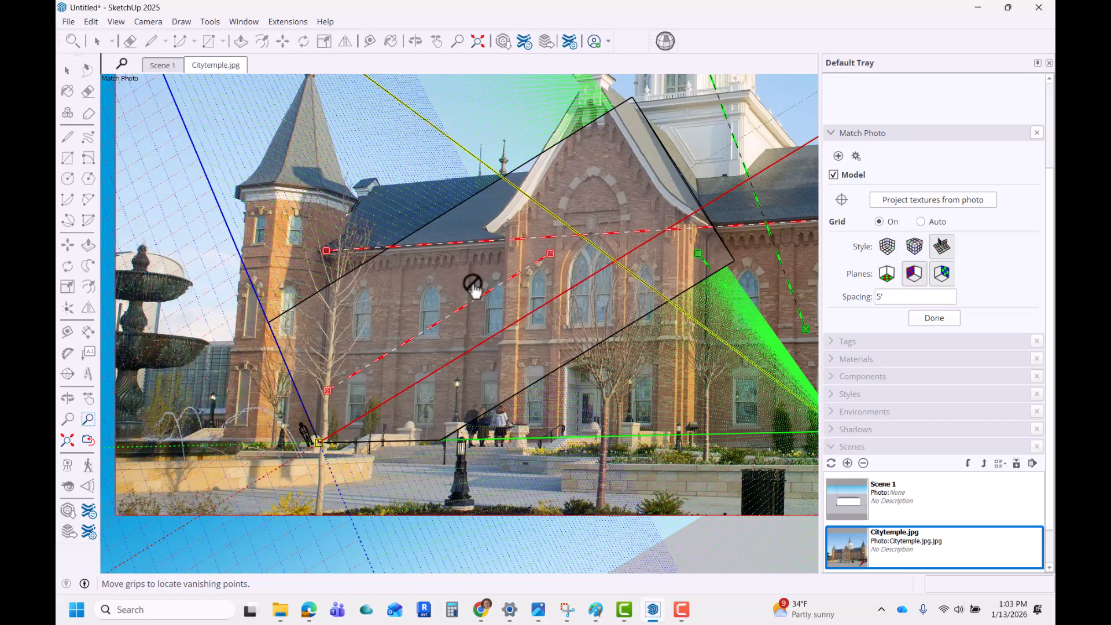
{"action": "scroll", "coordinate": [564, 259], "scroll_direction": "up", "scroll_amount": 2}
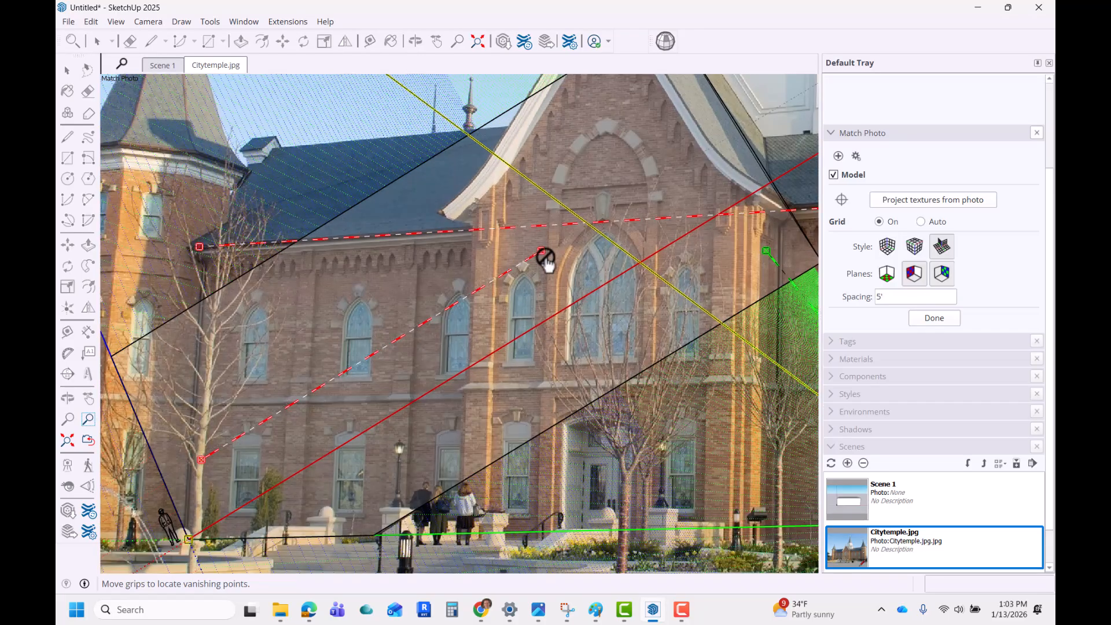
{"action": "left_click_drag", "start_coordinate": [542, 252], "coordinate": [634, 357]}
{"action": "scroll", "coordinate": [173, 449], "scroll_direction": "up", "scroll_amount": 1}
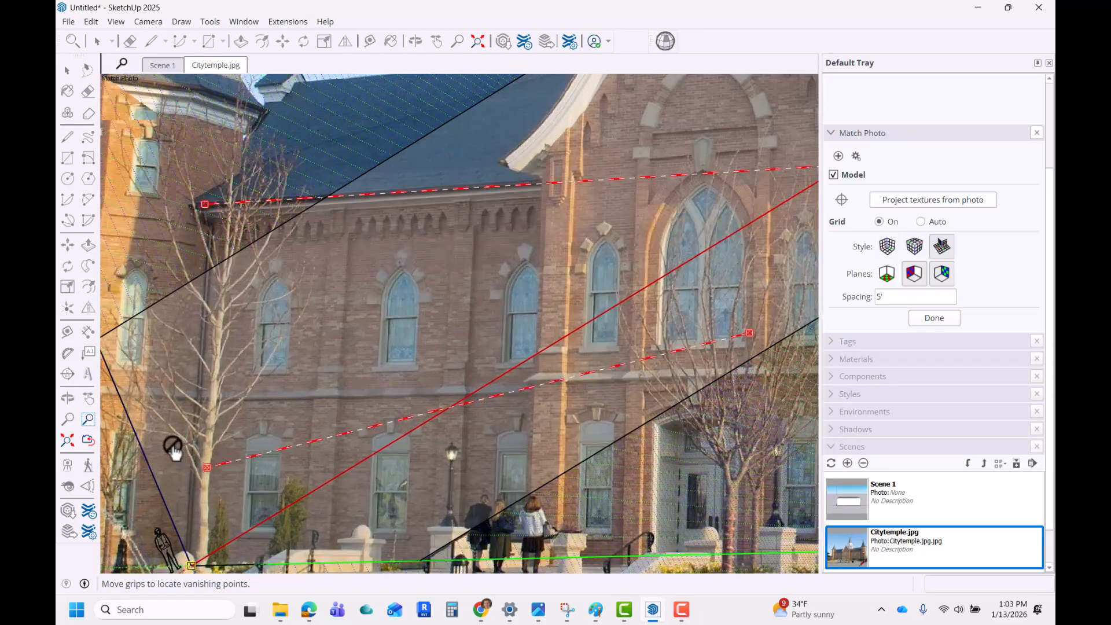
{"action": "scroll", "coordinate": [173, 448], "scroll_direction": "up", "scroll_amount": 1}
{"action": "left_click_drag", "start_coordinate": [218, 478], "coordinate": [214, 388]}
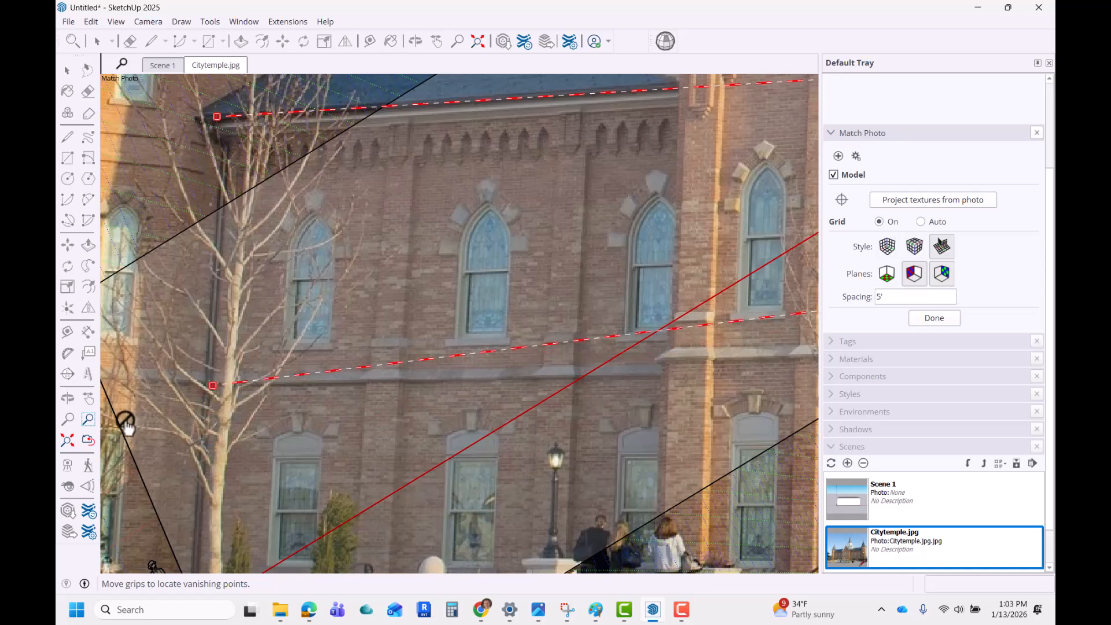
{"action": "scroll", "coordinate": [119, 422], "scroll_direction": "down", "scroll_amount": 3}
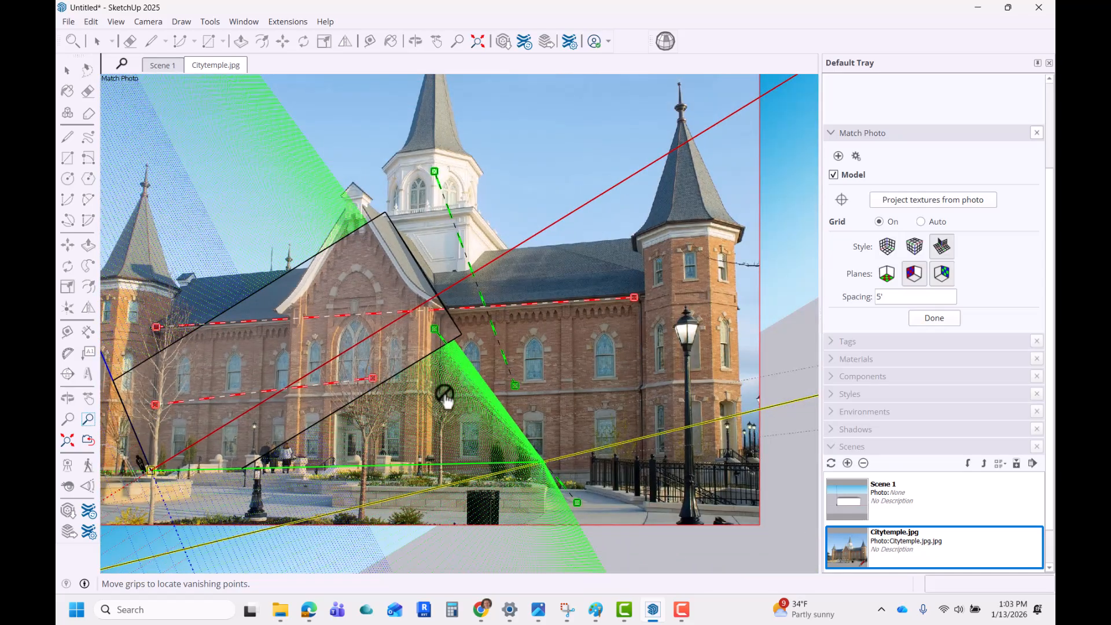
Extend the lower red bar's far end along the belt course to the downspout beside the right tower.
{"action": "scroll", "coordinate": [533, 397], "scroll_direction": "up", "scroll_amount": 8}
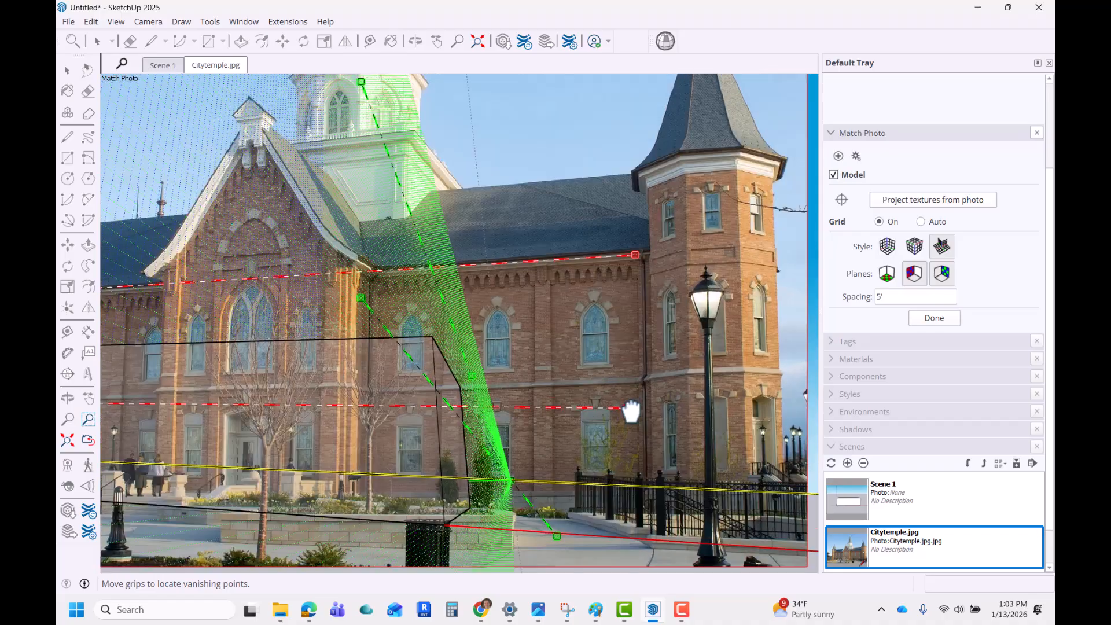
{"action": "scroll", "coordinate": [638, 397], "scroll_direction": "up", "scroll_amount": 4}
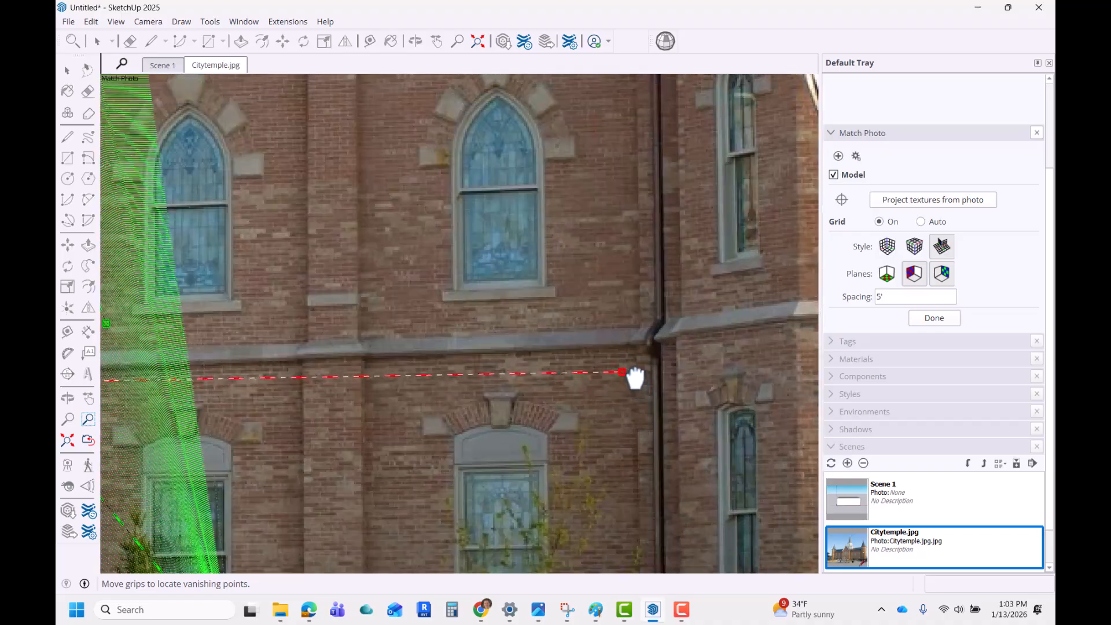
{"action": "left_click_drag", "start_coordinate": [625, 355], "coordinate": [624, 353]}
{"action": "scroll", "coordinate": [672, 370], "scroll_direction": "down", "scroll_amount": 1}
{"action": "scroll", "coordinate": [672, 371], "scroll_direction": "down", "scroll_amount": 6}
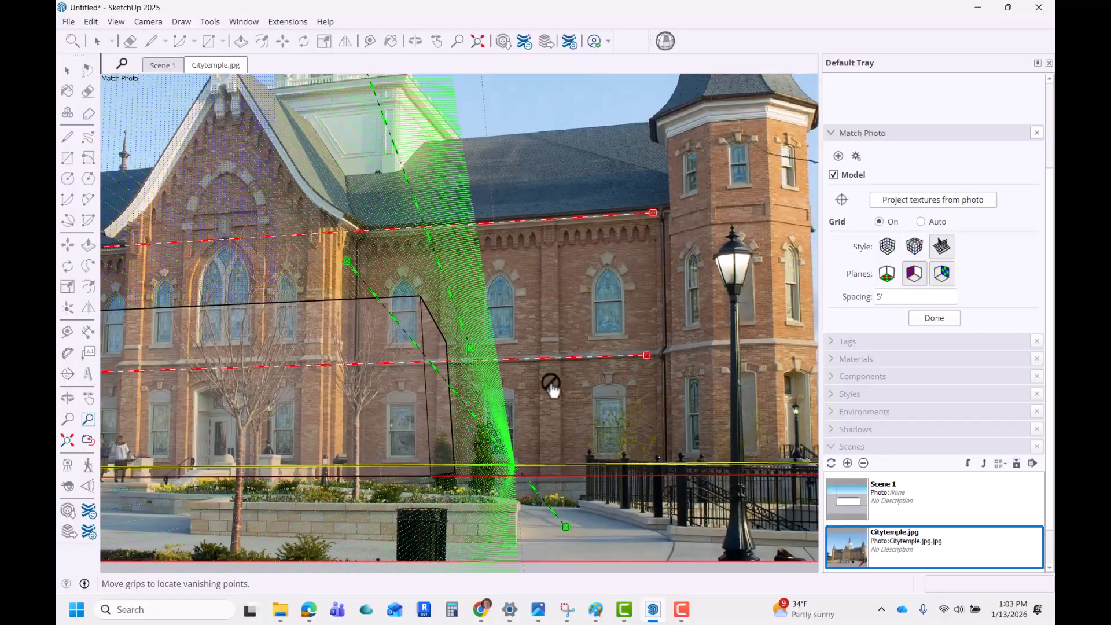
Fine-tune the lower red bar's near end on the belt course beside the left tower's downspout, and review the overall alignment.
{"action": "scroll", "coordinate": [324, 394], "scroll_direction": "up", "scroll_amount": 8}
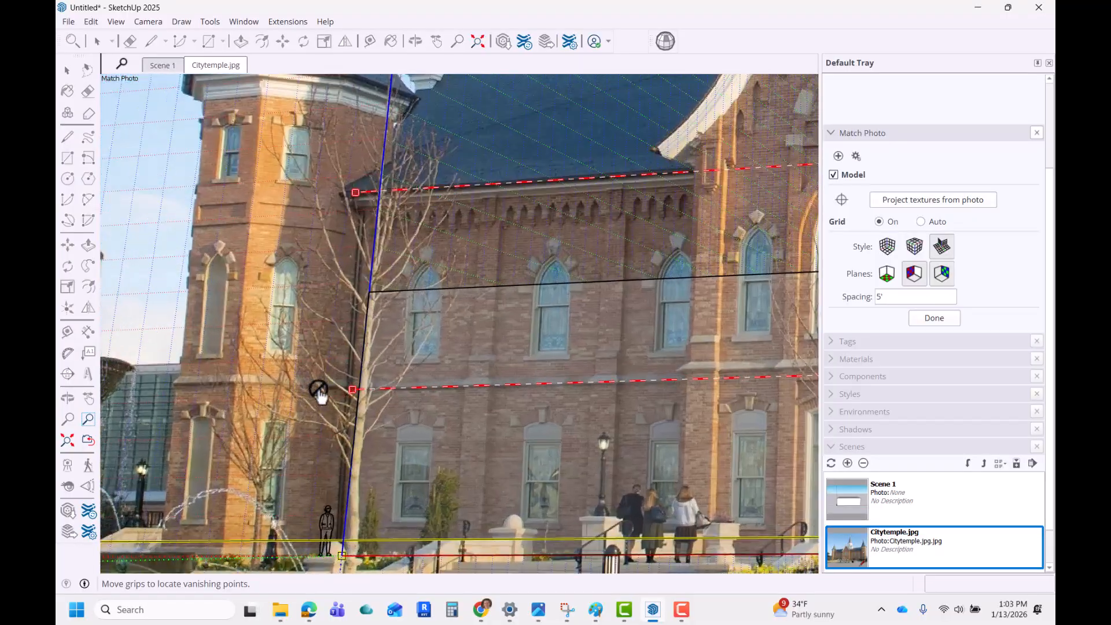
{"action": "scroll", "coordinate": [348, 391], "scroll_direction": "up", "scroll_amount": 1}
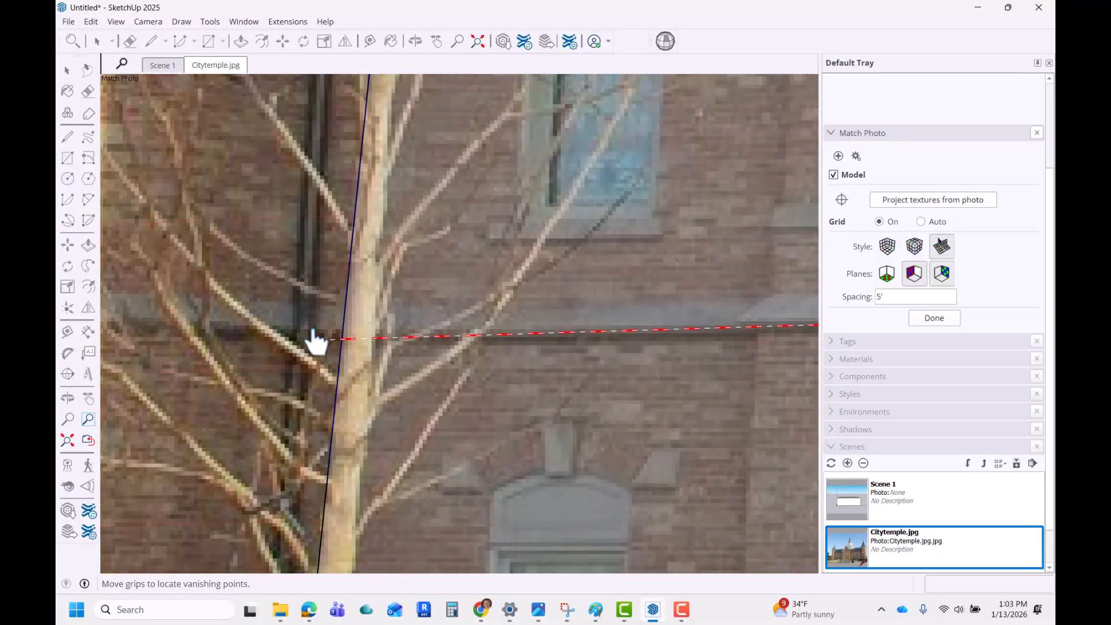
{"action": "left_click_drag", "start_coordinate": [315, 340], "coordinate": [323, 334]}
{"action": "scroll", "coordinate": [338, 371], "scroll_direction": "down", "scroll_amount": 6}
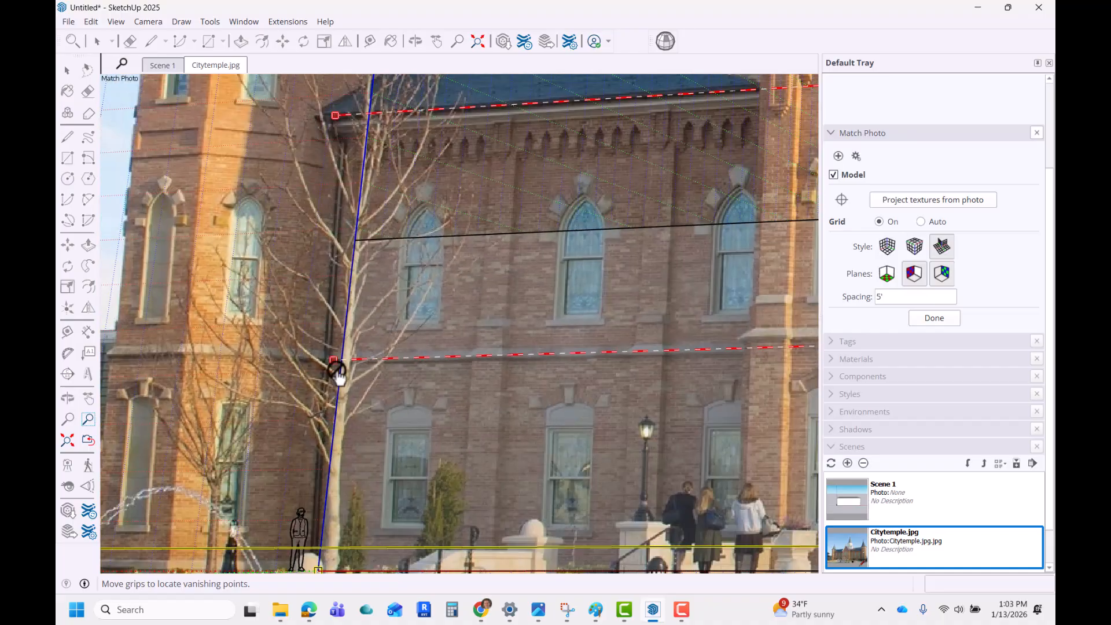
{"action": "scroll", "coordinate": [337, 371], "scroll_direction": "down", "scroll_amount": 8}
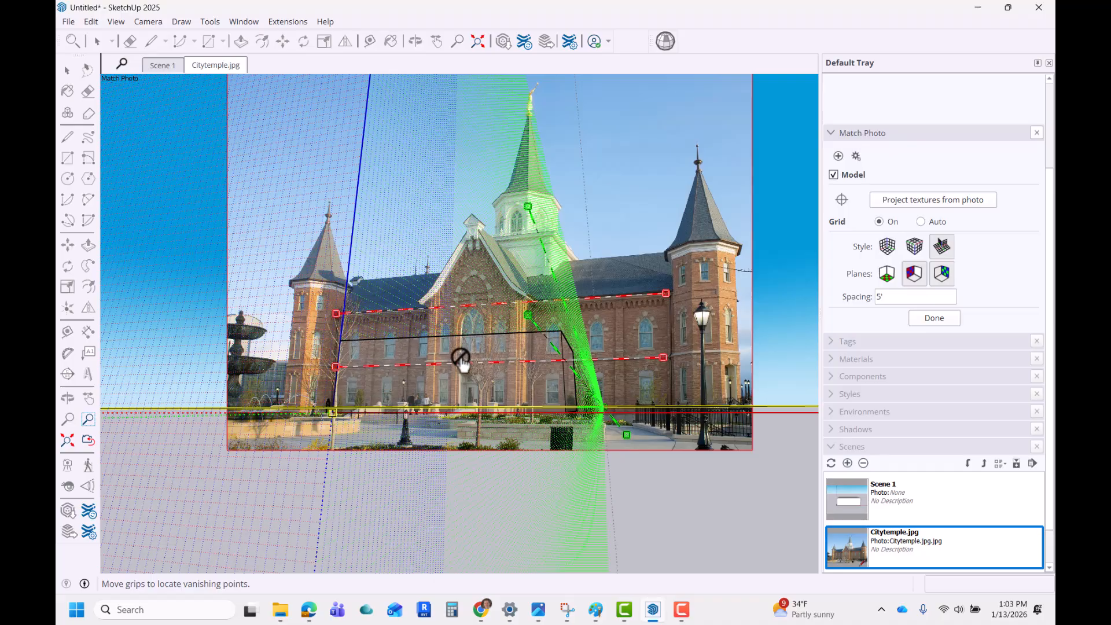
{"action": "scroll", "coordinate": [459, 359], "scroll_direction": "up", "scroll_amount": 2}
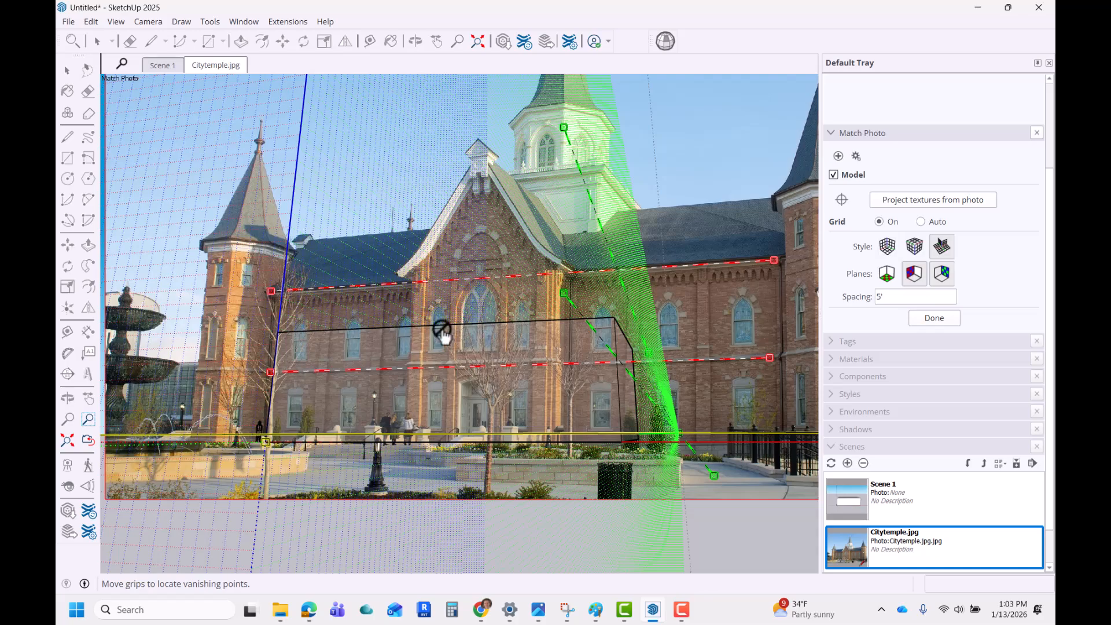
{"action": "scroll", "coordinate": [352, 315], "scroll_direction": "down", "scroll_amount": 3}
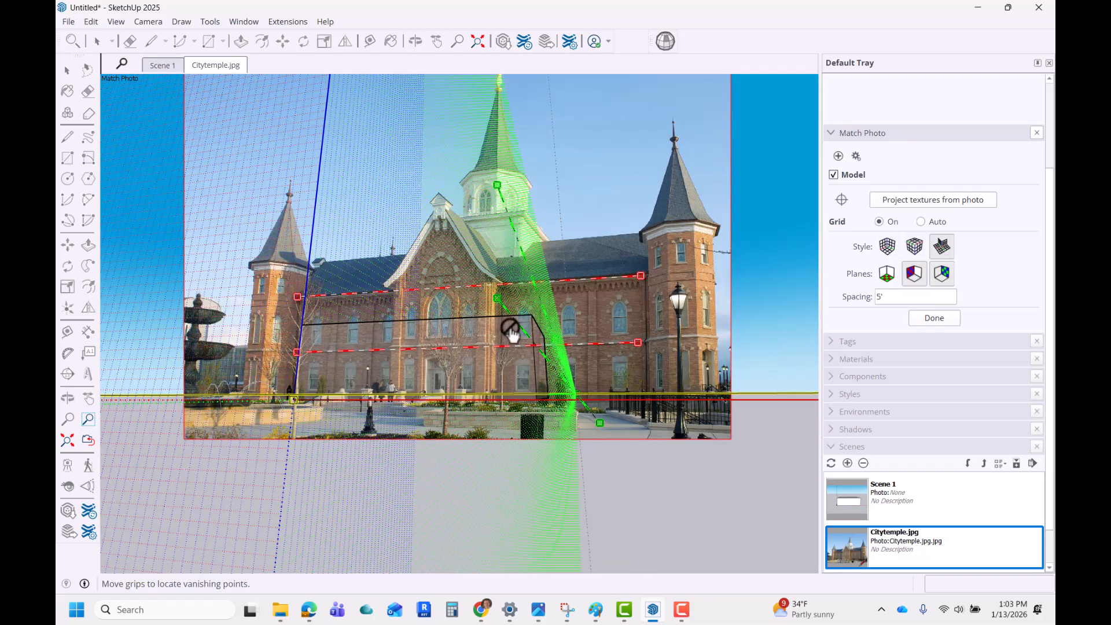
Check the photo alignment, leave the photo match editing, and inspect the massing box from its corner in Scene 1.
{"action": "scroll", "coordinate": [535, 236], "scroll_direction": "up", "scroll_amount": 2}
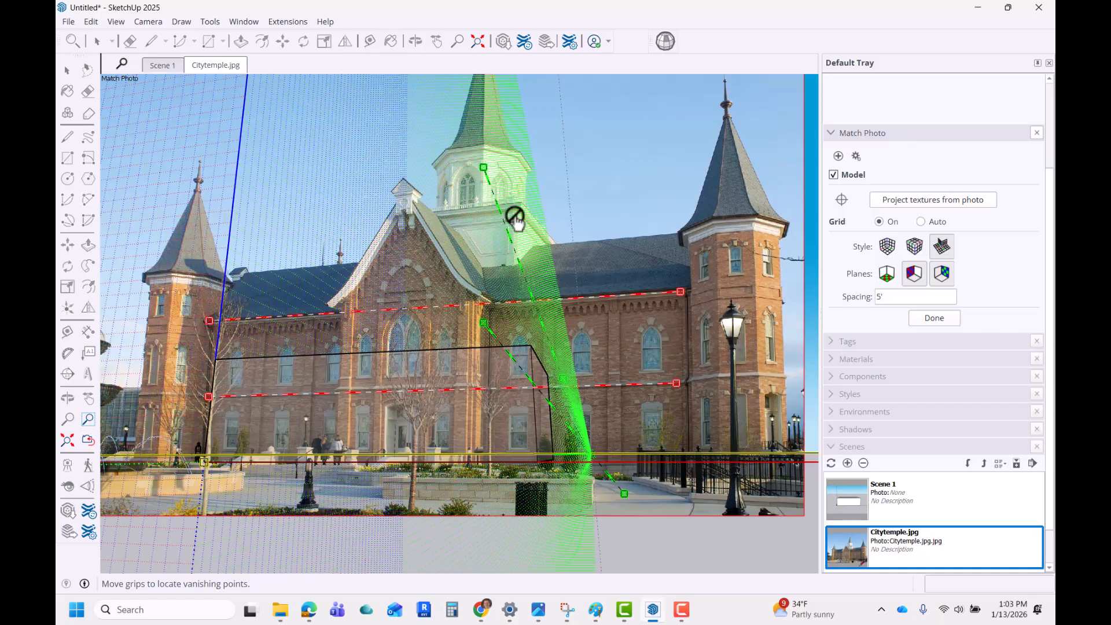
{"action": "scroll", "coordinate": [549, 236], "scroll_direction": "down", "scroll_amount": 2}
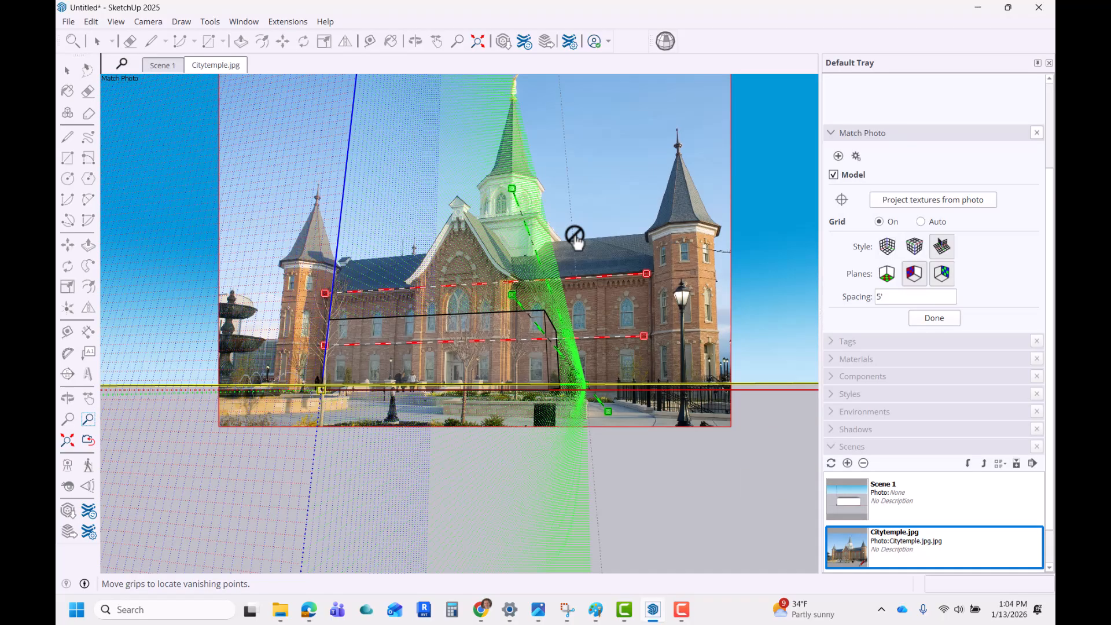
{"action": "scroll", "coordinate": [563, 239], "scroll_direction": "up", "scroll_amount": 3}
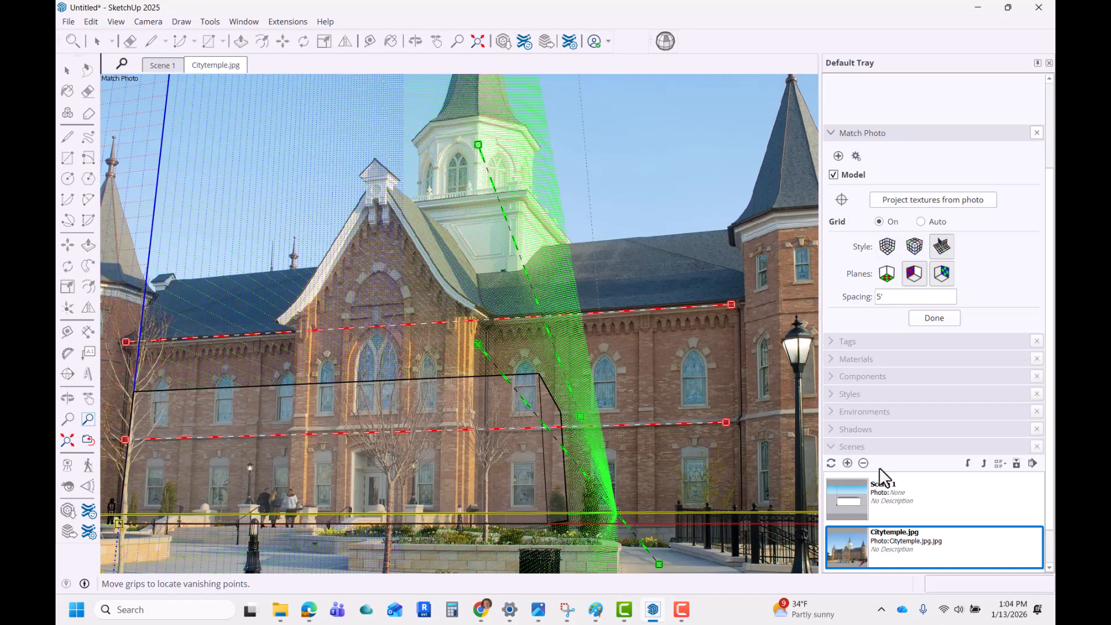
{"action": "scroll", "coordinate": [577, 310], "scroll_direction": "down", "scroll_amount": 5}
{"action": "scroll", "coordinate": [389, 251], "scroll_direction": "up", "scroll_amount": 2}
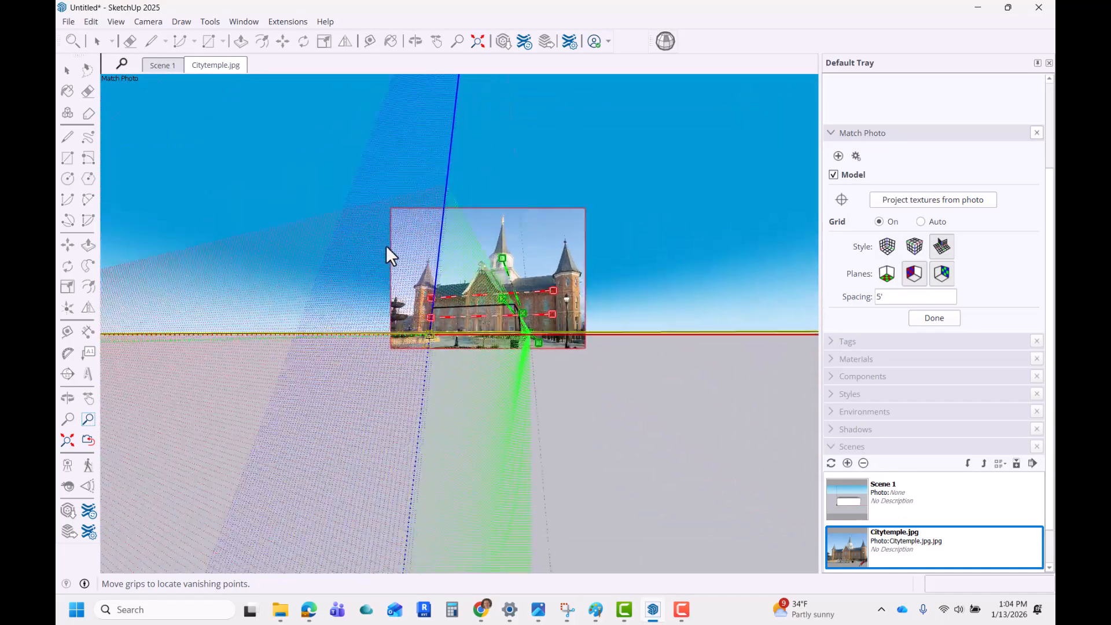
{"action": "left_click", "coordinate": [936, 550]}
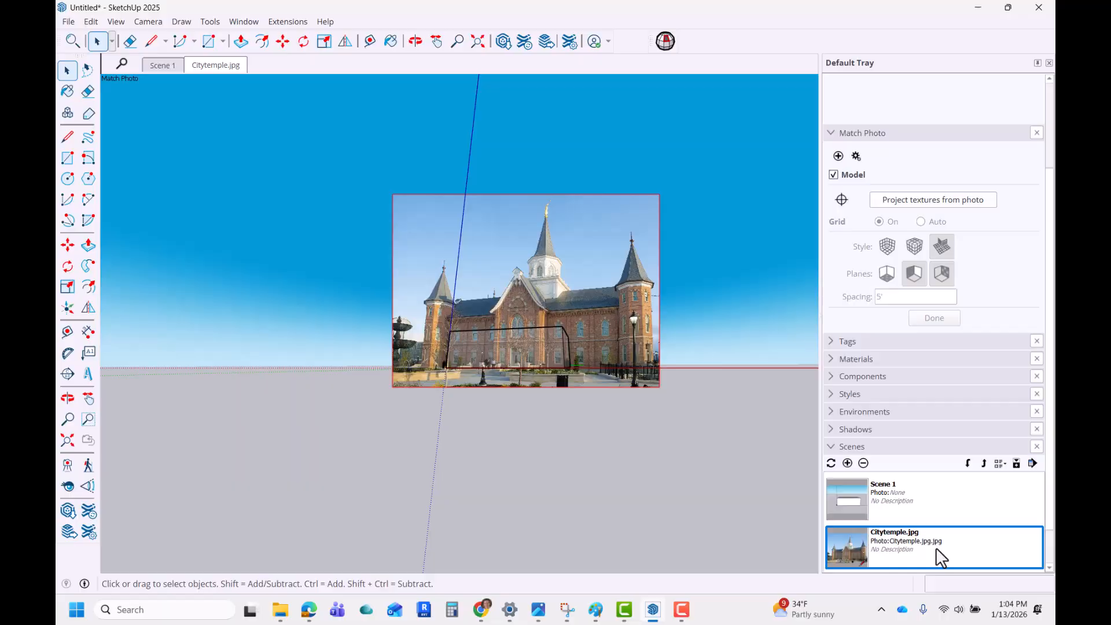
{"action": "left_click", "coordinate": [936, 507]}
{"action": "double_click", "coordinate": [935, 504]}
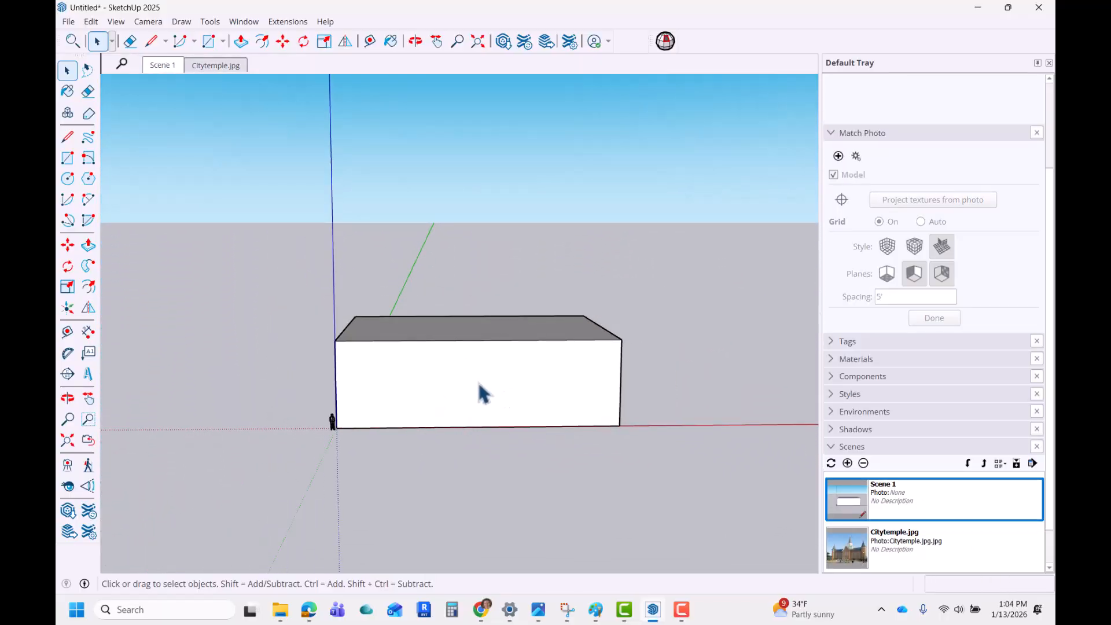
{"action": "middle_click_drag", "start_coordinate": [732, 439], "coordinate": [565, 423]}
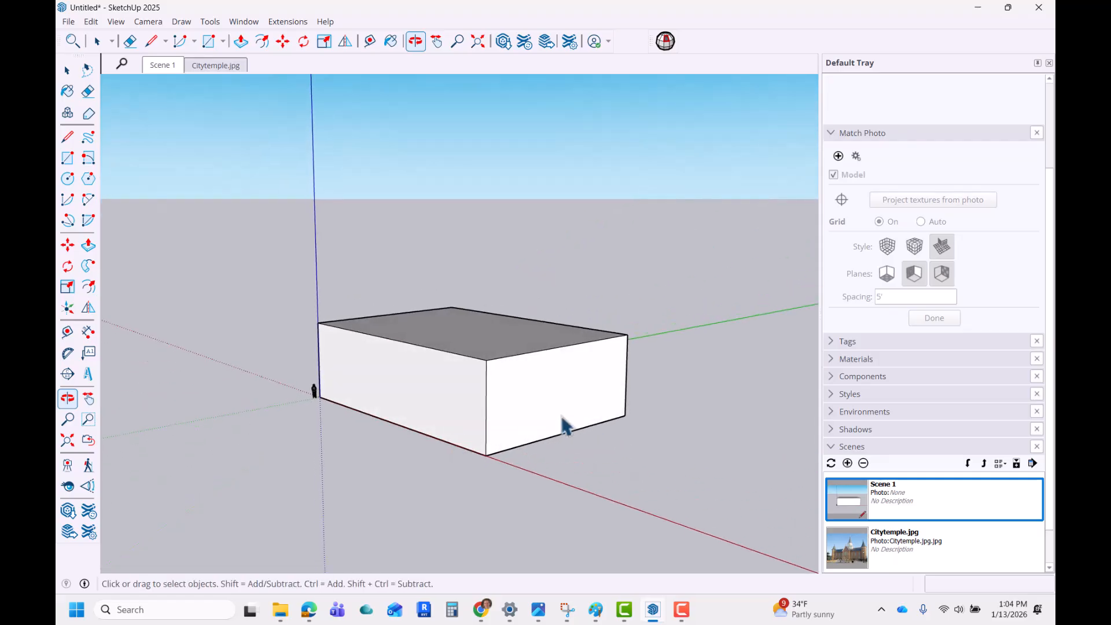
{"action": "middle_click_drag", "start_coordinate": [668, 338], "coordinate": [665, 394]}
{"action": "scroll", "coordinate": [659, 397], "scroll_direction": "up", "scroll_amount": 2}
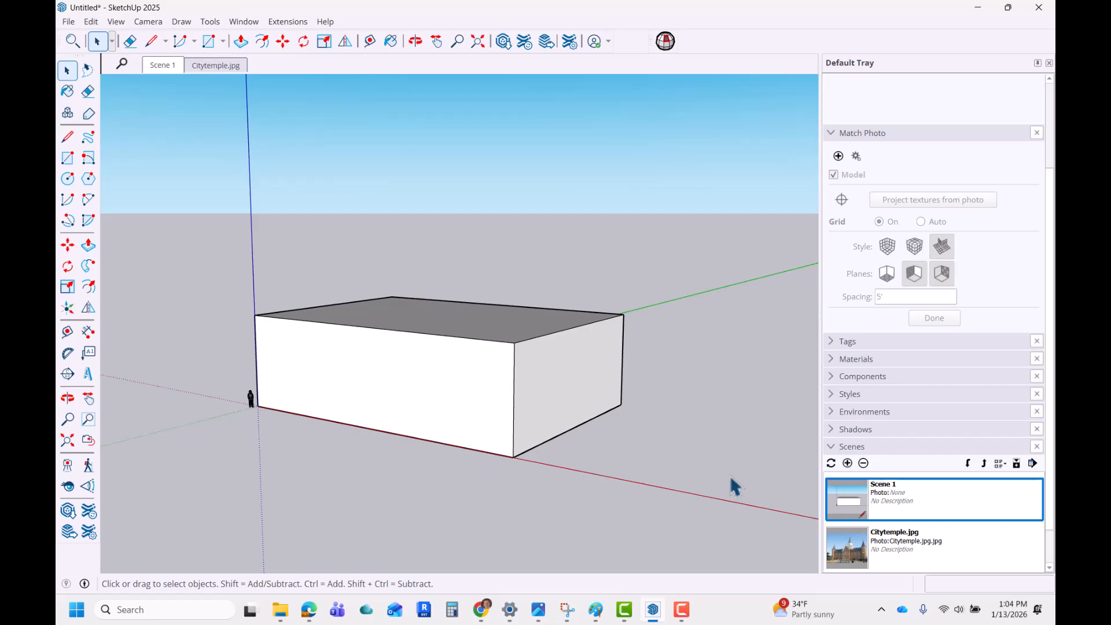
Return to the Citytemple.jpg scene and reopen its matched photo for editing.
{"action": "left_click", "coordinate": [855, 550]}
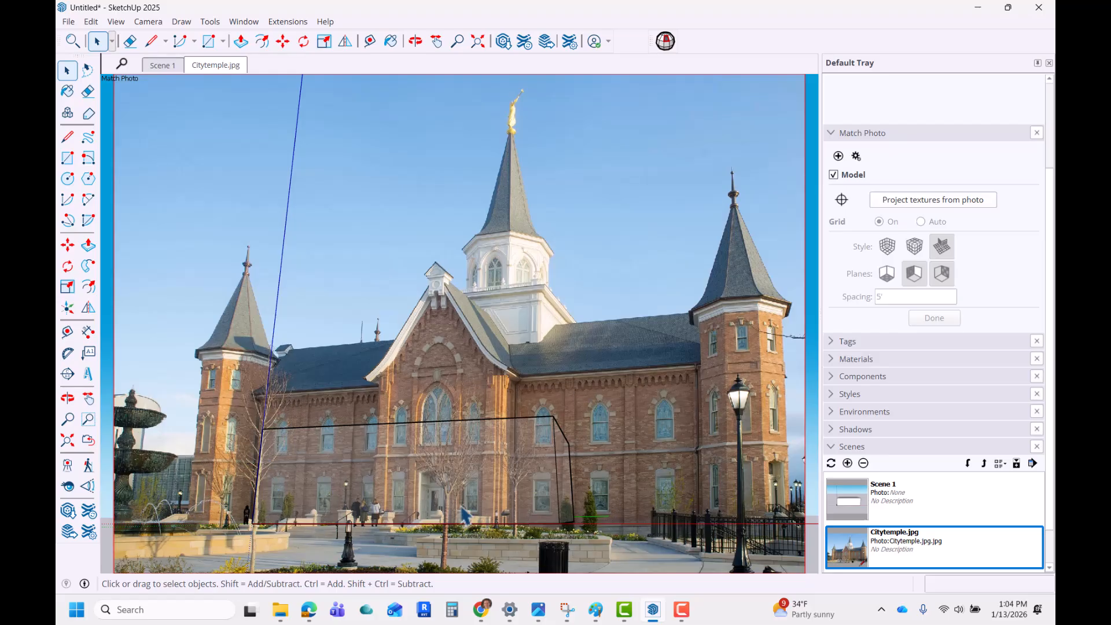
{"action": "scroll", "coordinate": [573, 354], "scroll_direction": "up", "scroll_amount": 2}
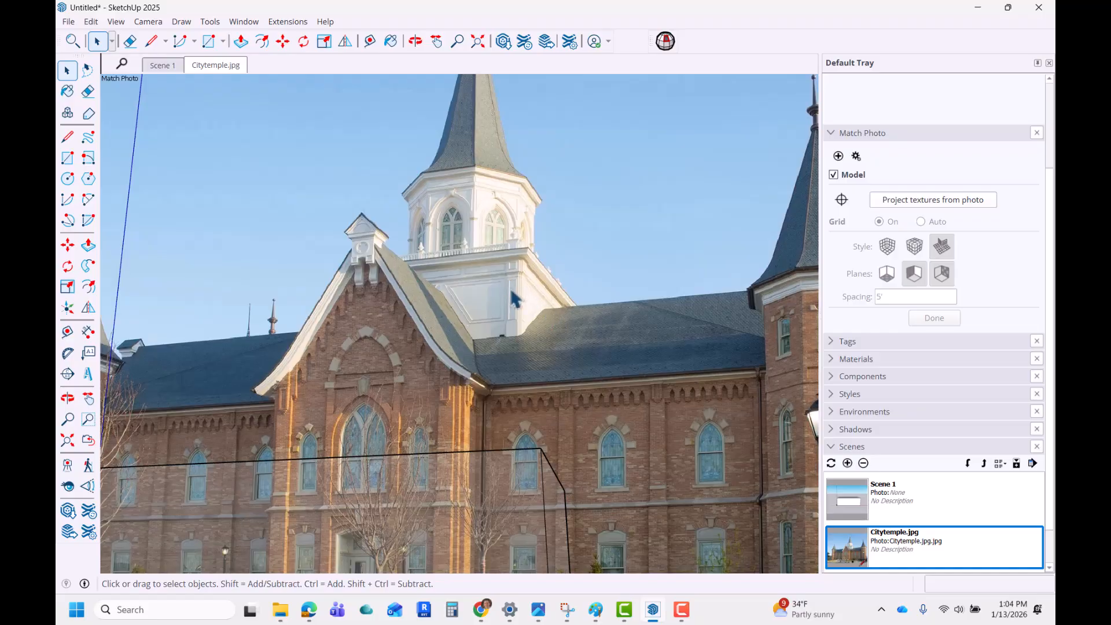
{"action": "scroll", "coordinate": [551, 303], "scroll_direction": "down", "scroll_amount": 2}
{"action": "scroll", "coordinate": [581, 335], "scroll_direction": "down", "scroll_amount": 3}
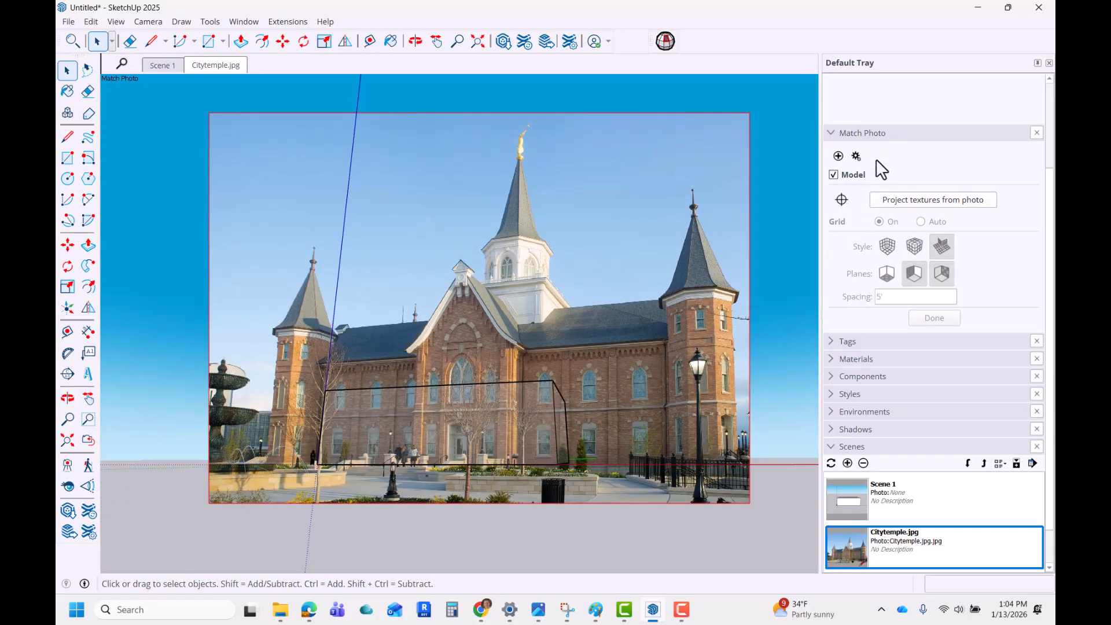
{"action": "left_click", "coordinate": [856, 156]}
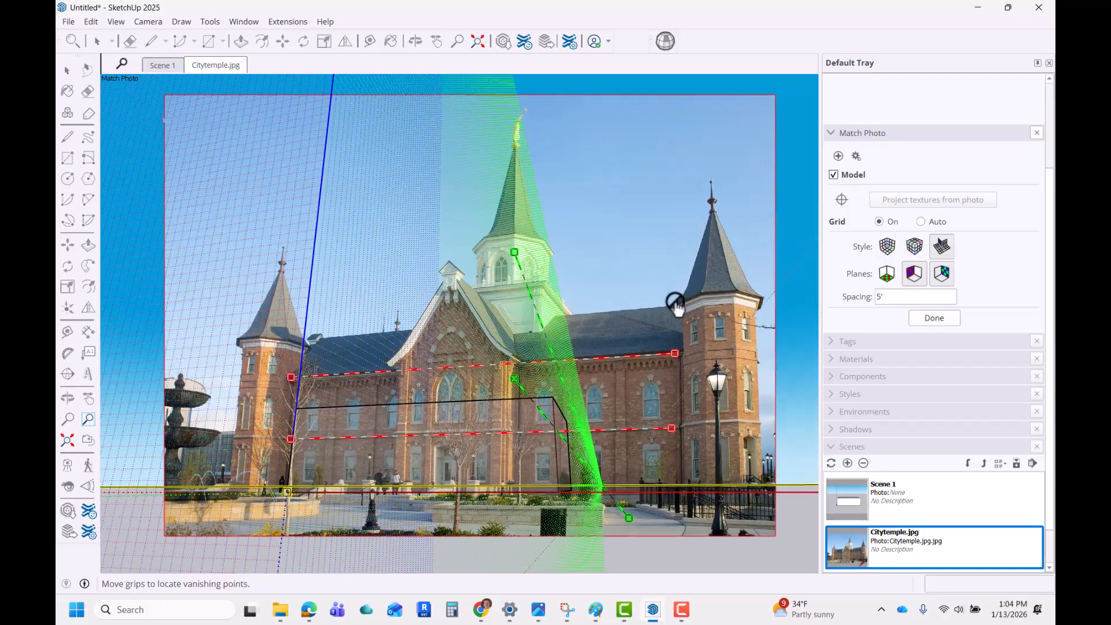
Examine the white tower base's cornice and the gable's eave corner for receding edges to guide the green vanishing-point bars.
{"action": "scroll", "coordinate": [641, 327], "scroll_direction": "up", "scroll_amount": 3}
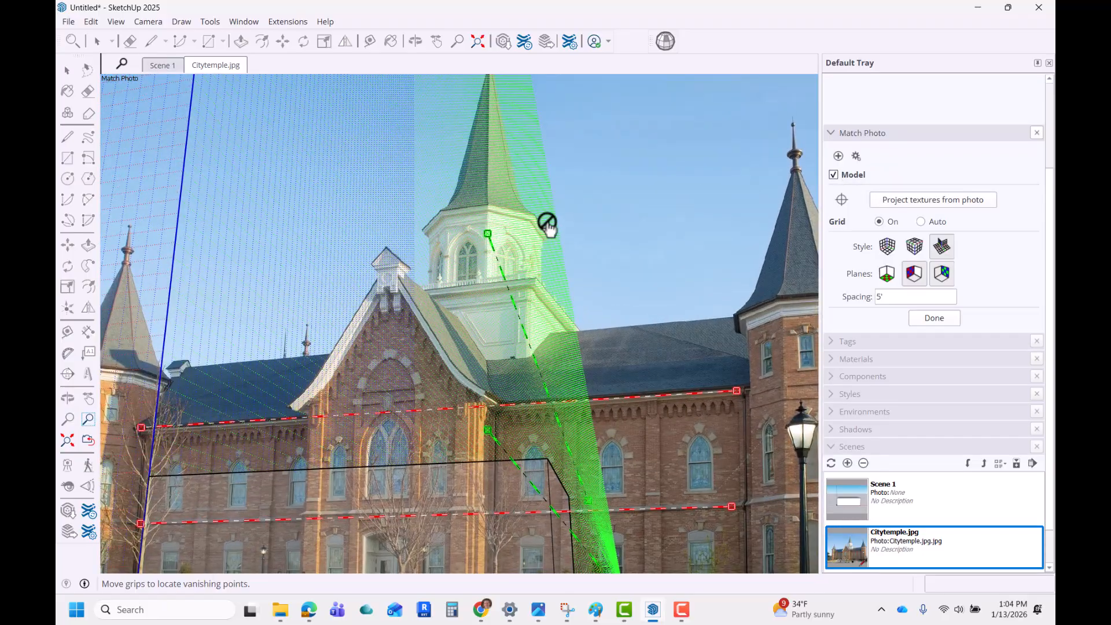
{"action": "scroll", "coordinate": [563, 288], "scroll_direction": "up", "scroll_amount": 4}
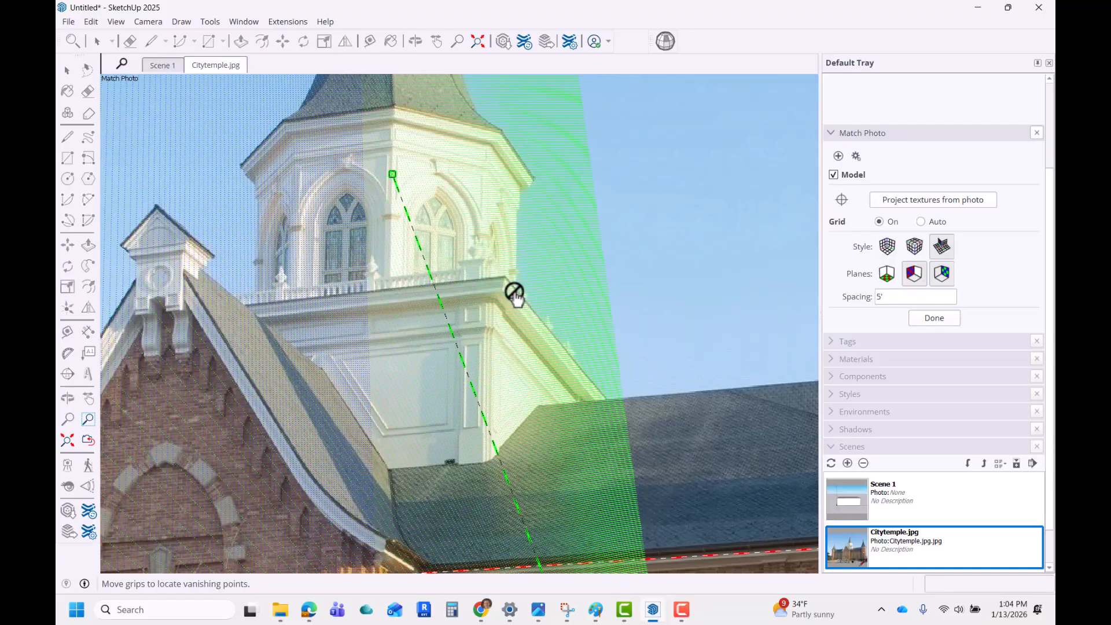
{"action": "scroll", "coordinate": [579, 379], "scroll_direction": "up", "scroll_amount": 3}
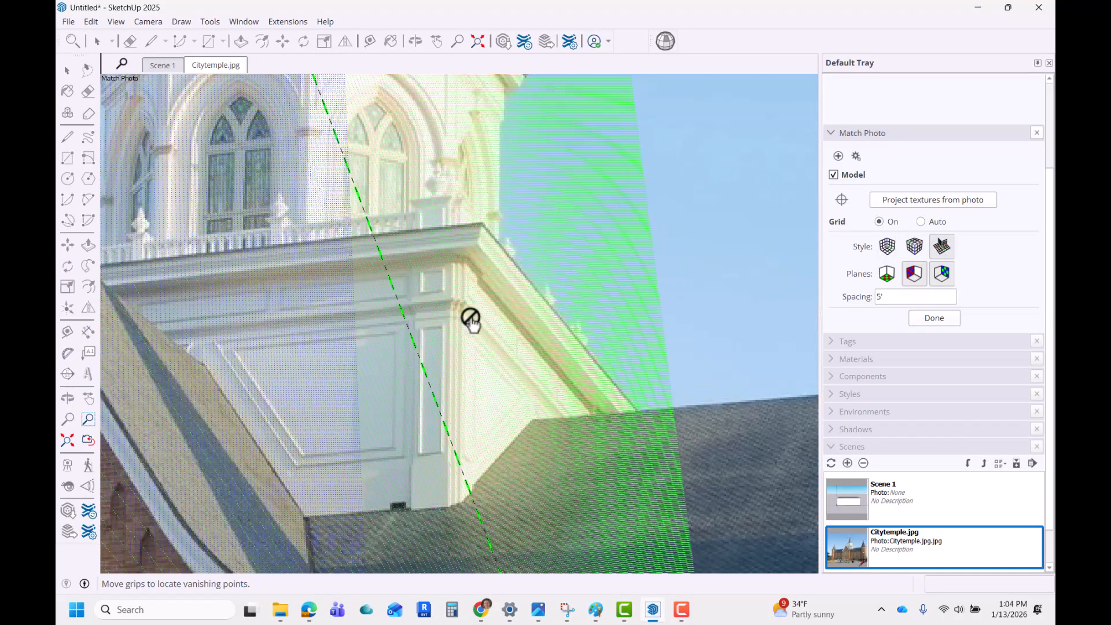
{"action": "scroll", "coordinate": [535, 399], "scroll_direction": "down", "scroll_amount": 3}
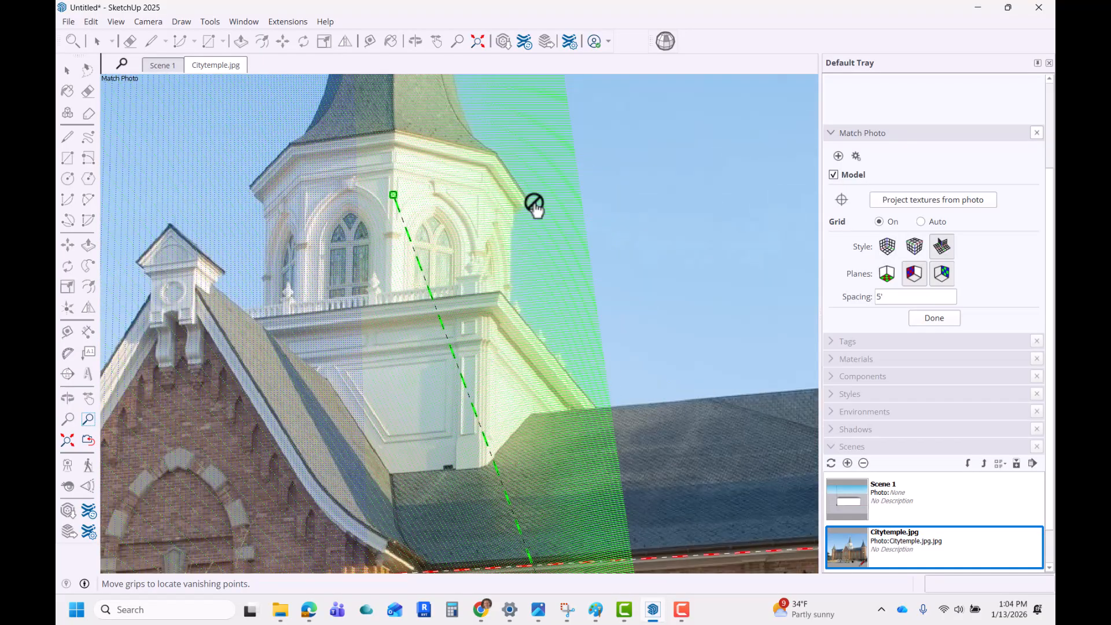
{"action": "scroll", "coordinate": [505, 212], "scroll_direction": "down", "scroll_amount": 2}
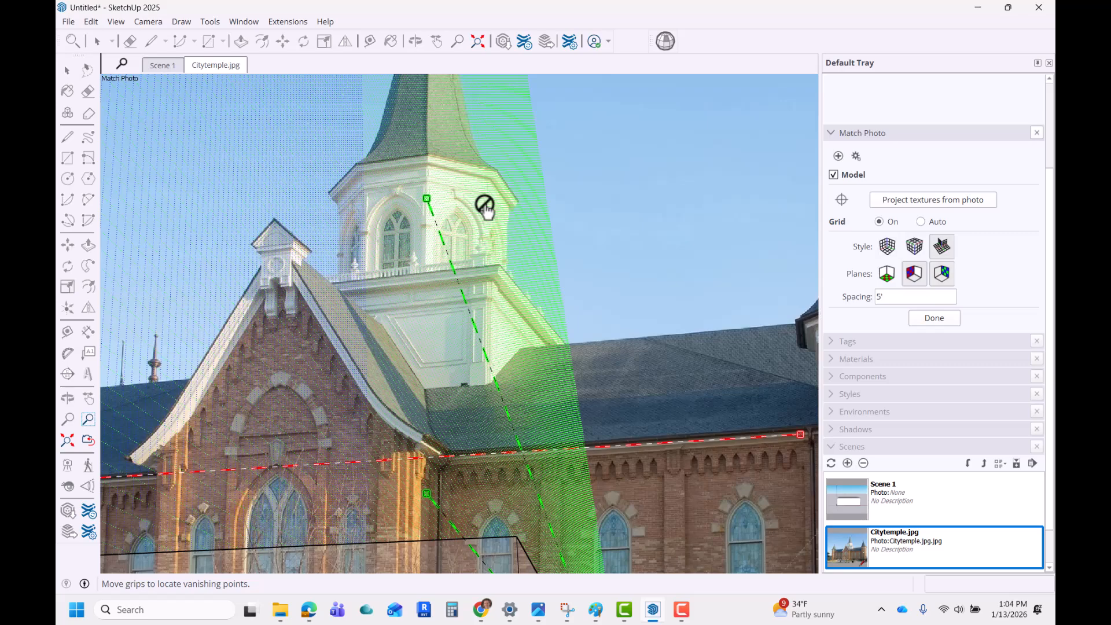
{"action": "scroll", "coordinate": [479, 219], "scroll_direction": "down", "scroll_amount": 2}
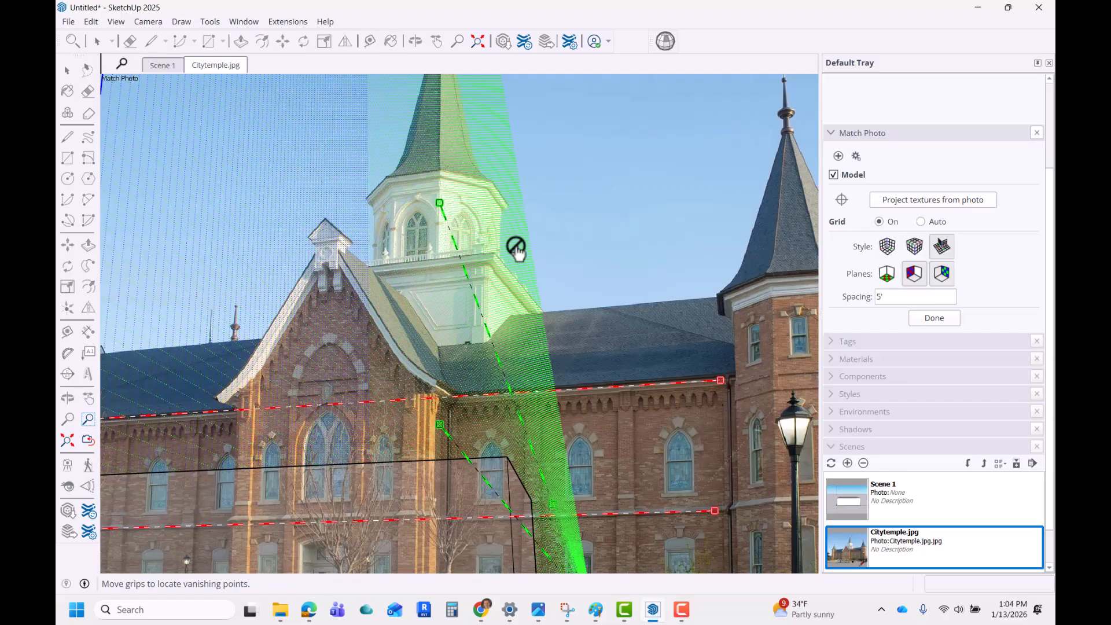
{"action": "scroll", "coordinate": [515, 251], "scroll_direction": "down", "scroll_amount": 3}
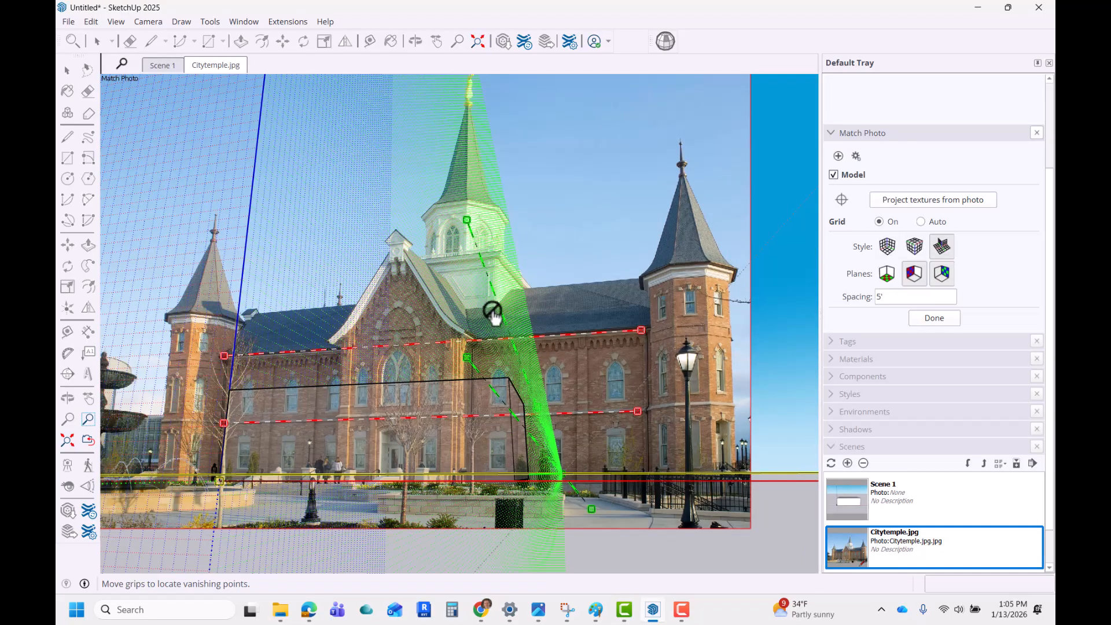
{"action": "scroll", "coordinate": [497, 333], "scroll_direction": "up", "scroll_amount": 8}
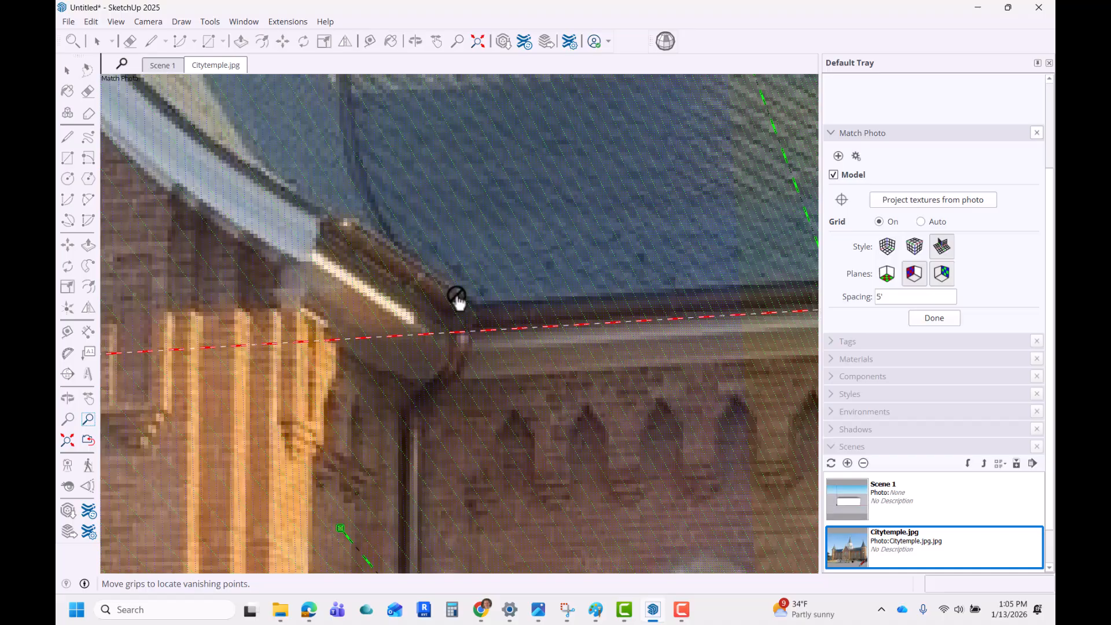
{"action": "scroll", "coordinate": [404, 318], "scroll_direction": "down", "scroll_amount": 7}
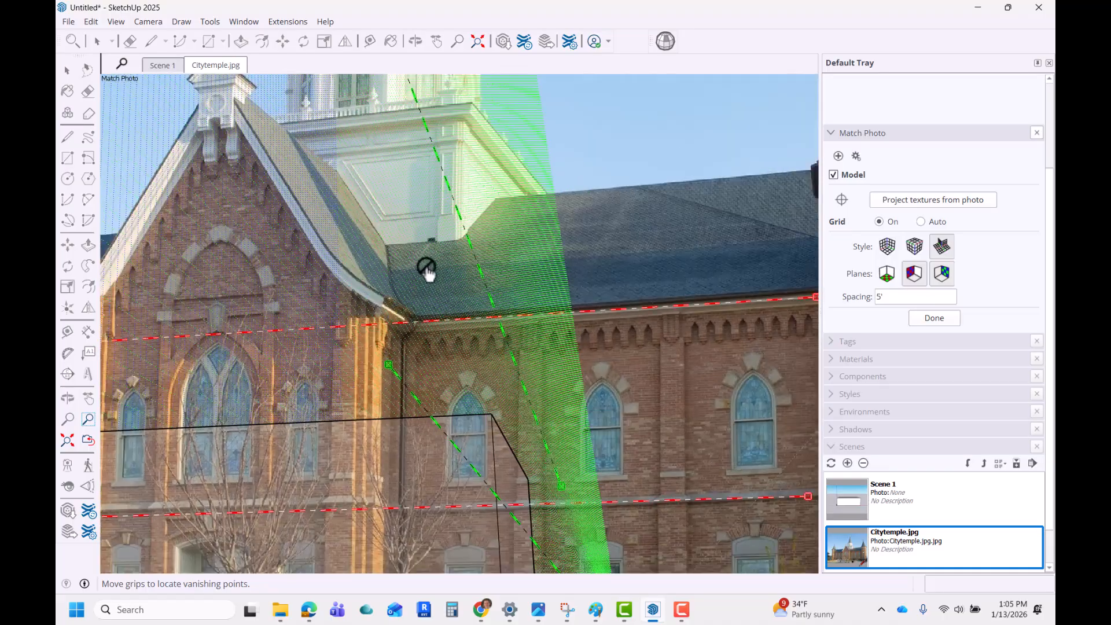
{"action": "scroll", "coordinate": [426, 272], "scroll_direction": "down", "scroll_amount": 1}
{"action": "scroll", "coordinate": [459, 154], "scroll_direction": "up", "scroll_amount": 3}
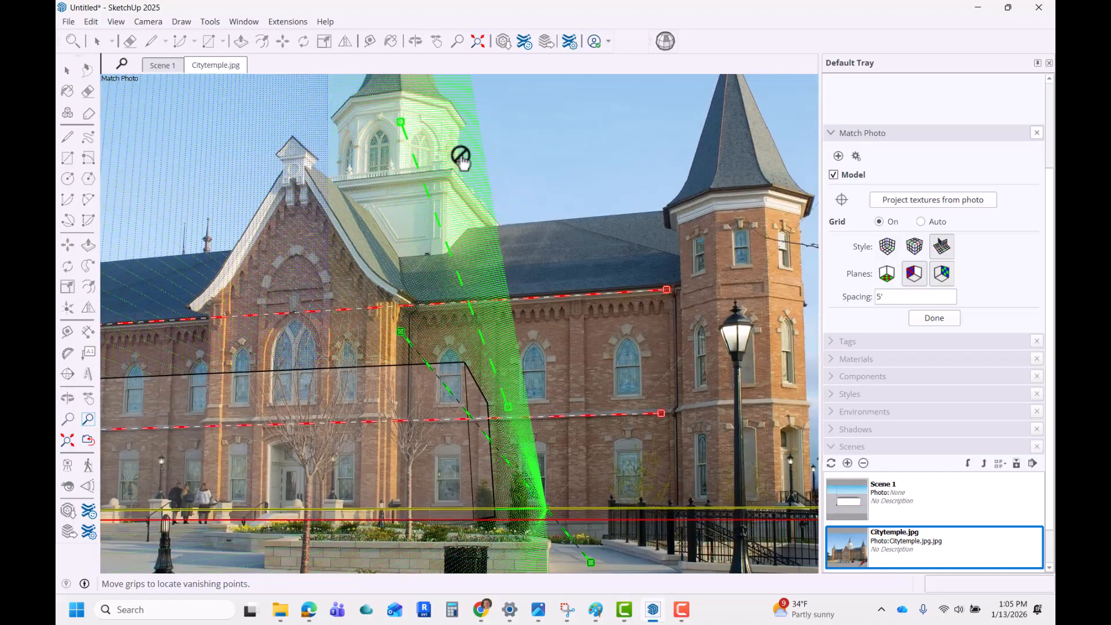
Move the upper green vanishing-point bar's upper grip to the front corner of the white tower base's cornice.
{"action": "left_click_drag", "start_coordinate": [369, 106], "coordinate": [451, 183]}
{"action": "scroll", "coordinate": [450, 183], "scroll_direction": "down", "scroll_amount": 5}
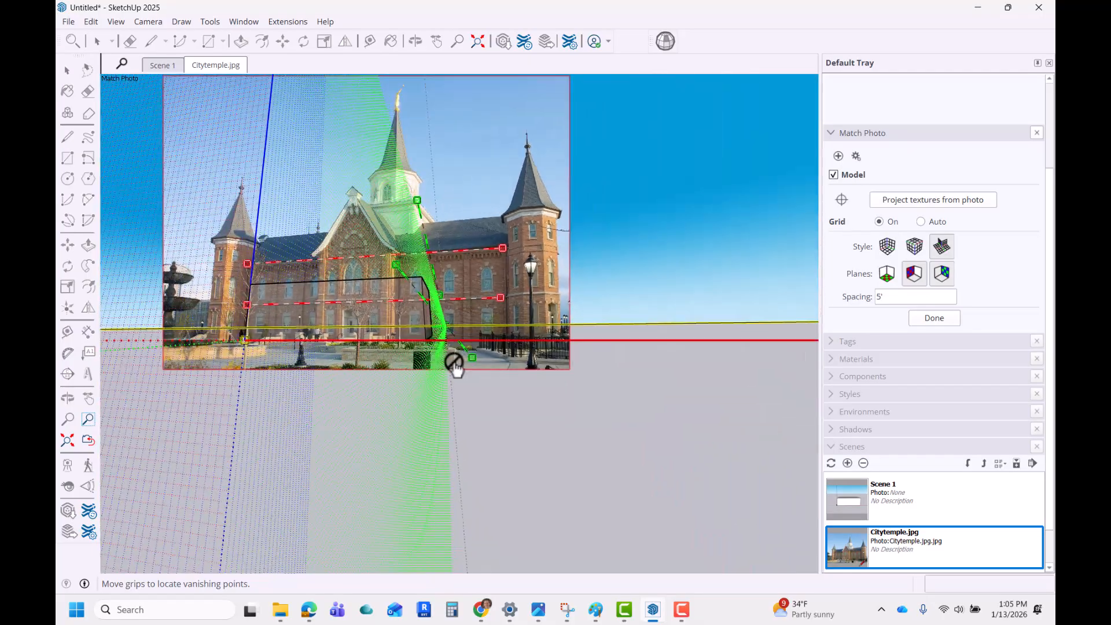
{"action": "scroll", "coordinate": [454, 365], "scroll_direction": "up", "scroll_amount": 1}
{"action": "scroll", "coordinate": [427, 289], "scroll_direction": "up", "scroll_amount": 1}
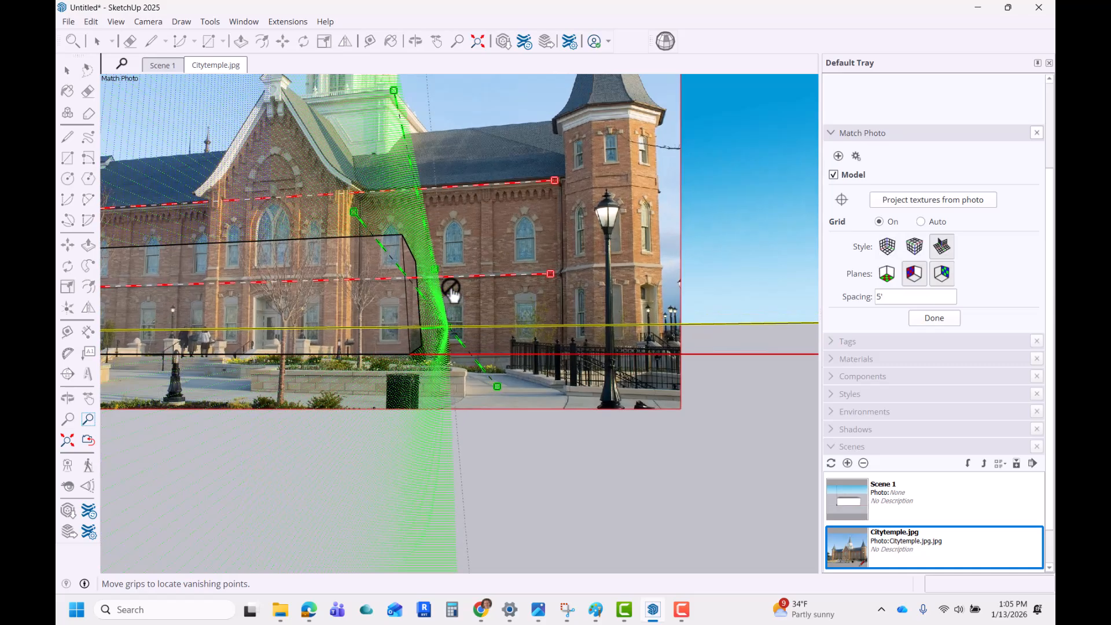
Bring the upper green bar's lower grip along the tower base's receding cornice edge to where it meets the roof.
{"action": "mouse_move", "coordinate": [439, 273]}
{"action": "left_mouse_down"}
{"action": "mouse_move", "coordinate": [444, 236]}
{"action": "mouse_move", "coordinate": [445, 274]}
{"action": "left_mouse_up"}
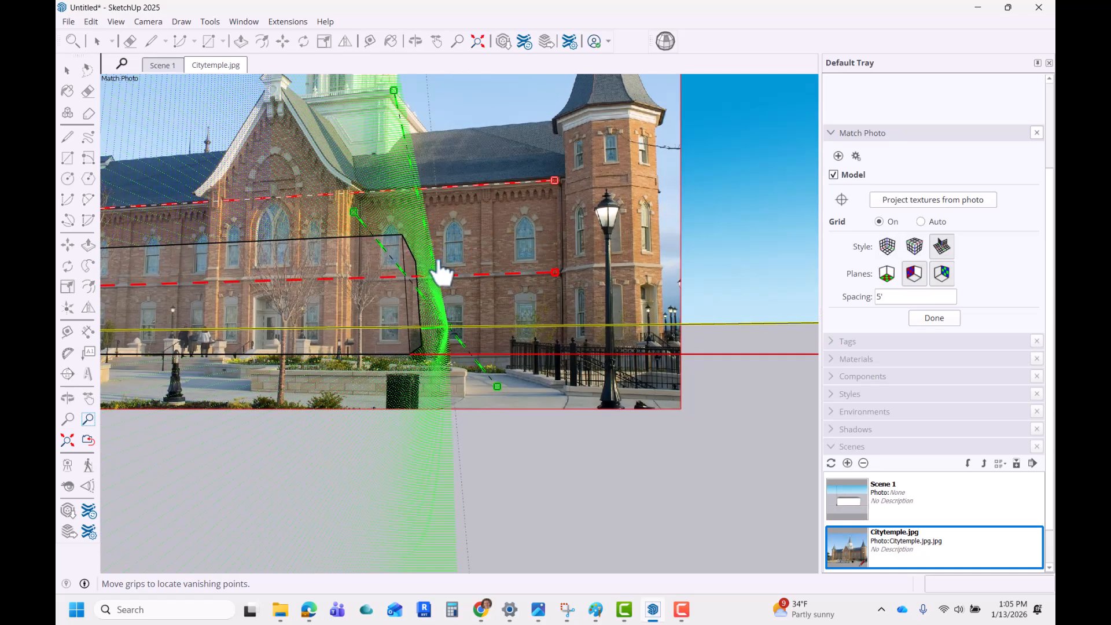
{"action": "scroll", "coordinate": [441, 273], "scroll_direction": "up", "scroll_amount": 2}
{"action": "scroll", "coordinate": [441, 301], "scroll_direction": "down", "scroll_amount": 2}
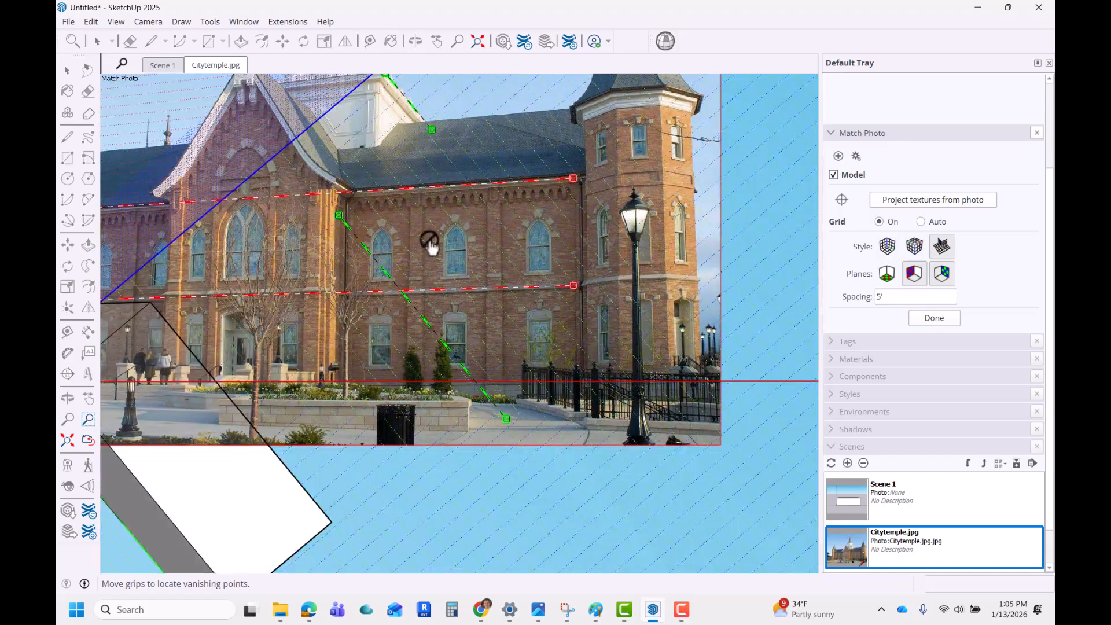
{"action": "scroll", "coordinate": [397, 148], "scroll_direction": "down", "scroll_amount": 1}
{"action": "scroll", "coordinate": [422, 149], "scroll_direction": "up", "scroll_amount": 6}
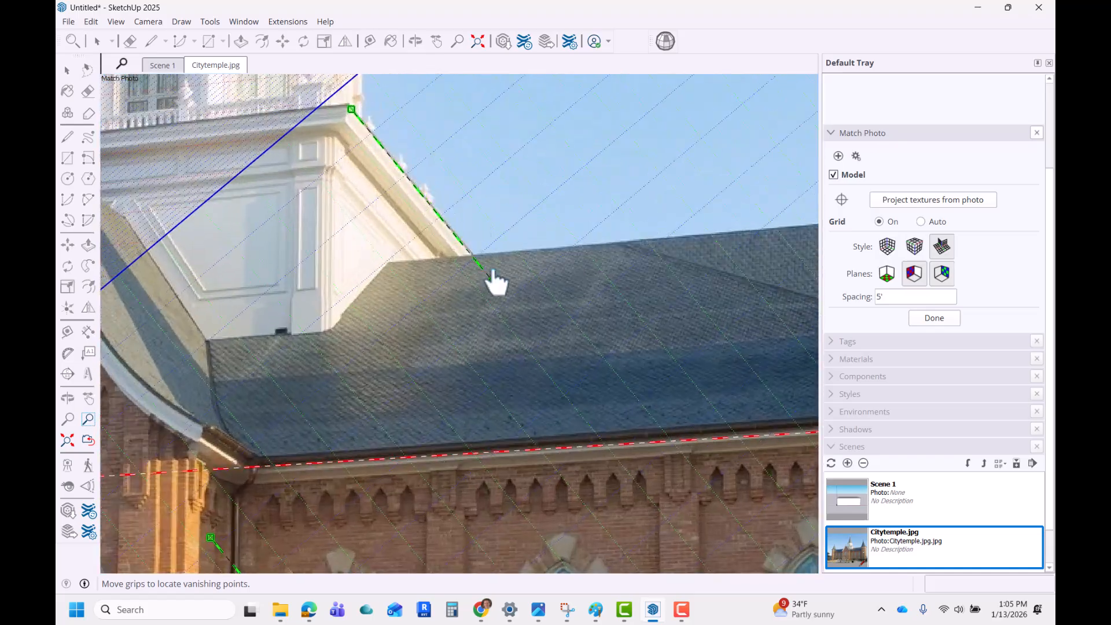
{"action": "scroll", "coordinate": [493, 281], "scroll_direction": "up", "scroll_amount": 1}
{"action": "left_click_drag", "start_coordinate": [491, 277], "coordinate": [470, 254]}
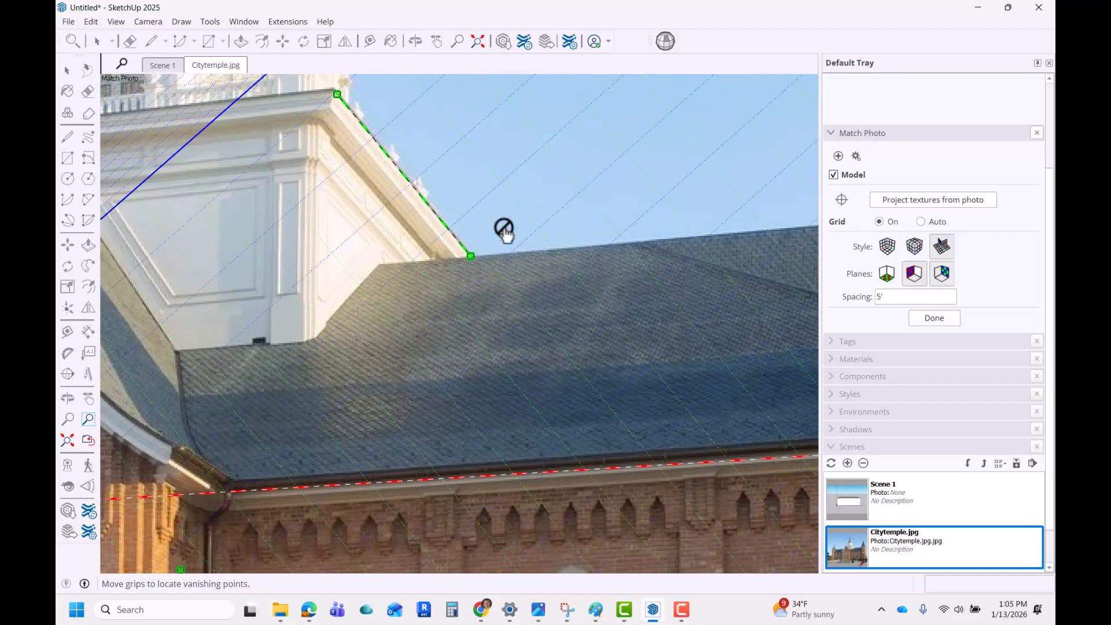
Examine the facade around the lower green bar for a second edge receding parallel to the tower base's side.
{"action": "scroll", "coordinate": [505, 232], "scroll_direction": "down", "scroll_amount": 6}
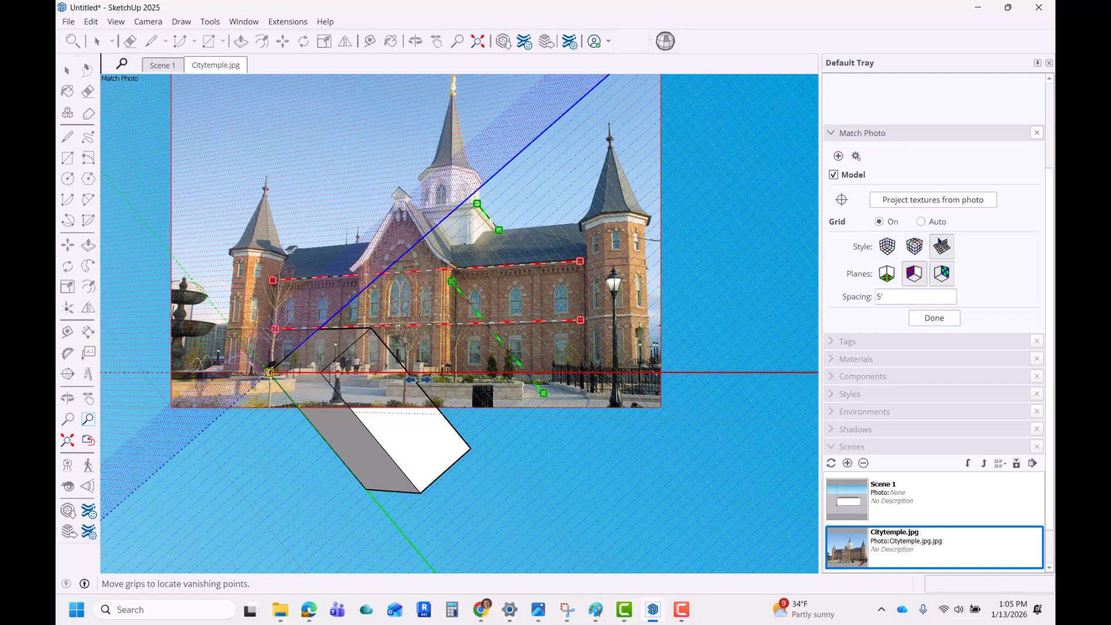
{"action": "scroll", "coordinate": [463, 284], "scroll_direction": "up", "scroll_amount": 3}
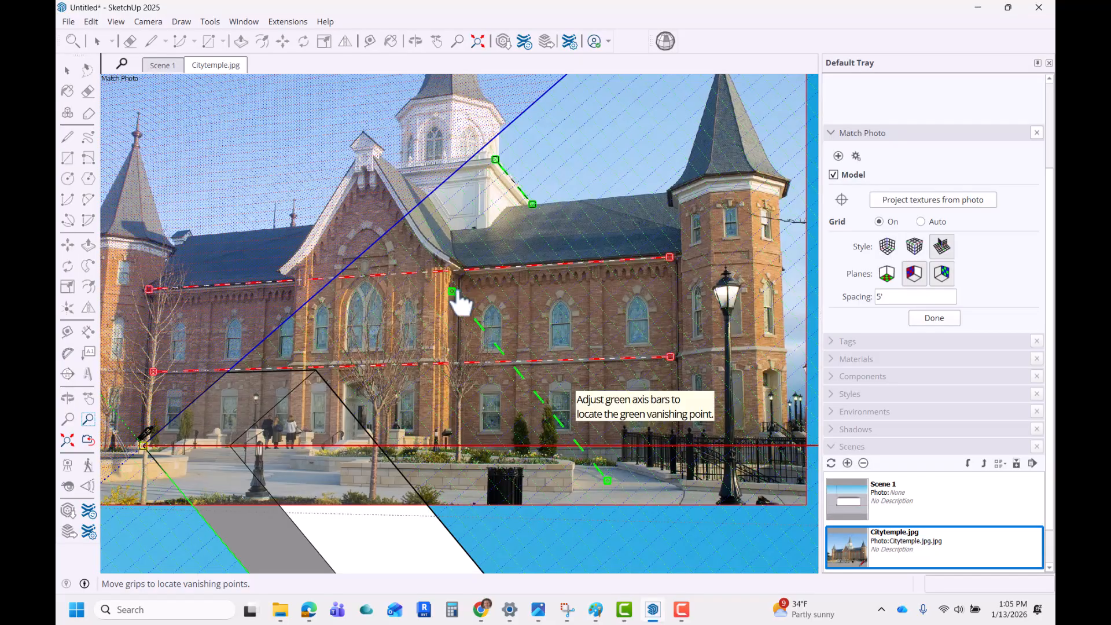
{"action": "scroll", "coordinate": [608, 260], "scroll_direction": "down", "scroll_amount": 2}
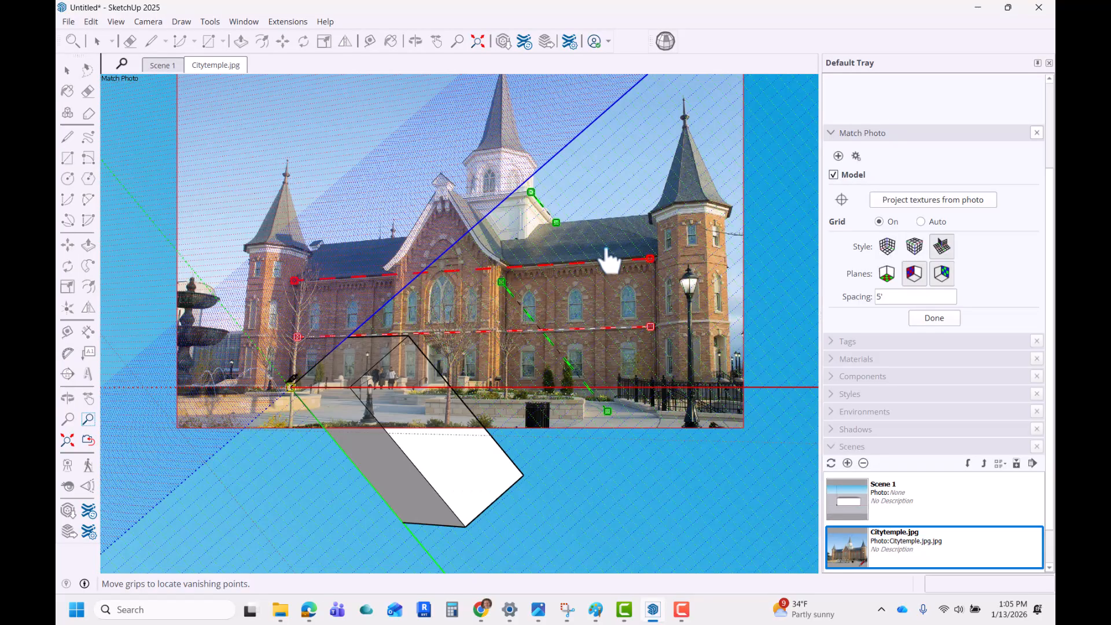
{"action": "scroll", "coordinate": [608, 260], "scroll_direction": "down", "scroll_amount": 1}
{"action": "scroll", "coordinate": [330, 328], "scroll_direction": "down", "scroll_amount": 3}
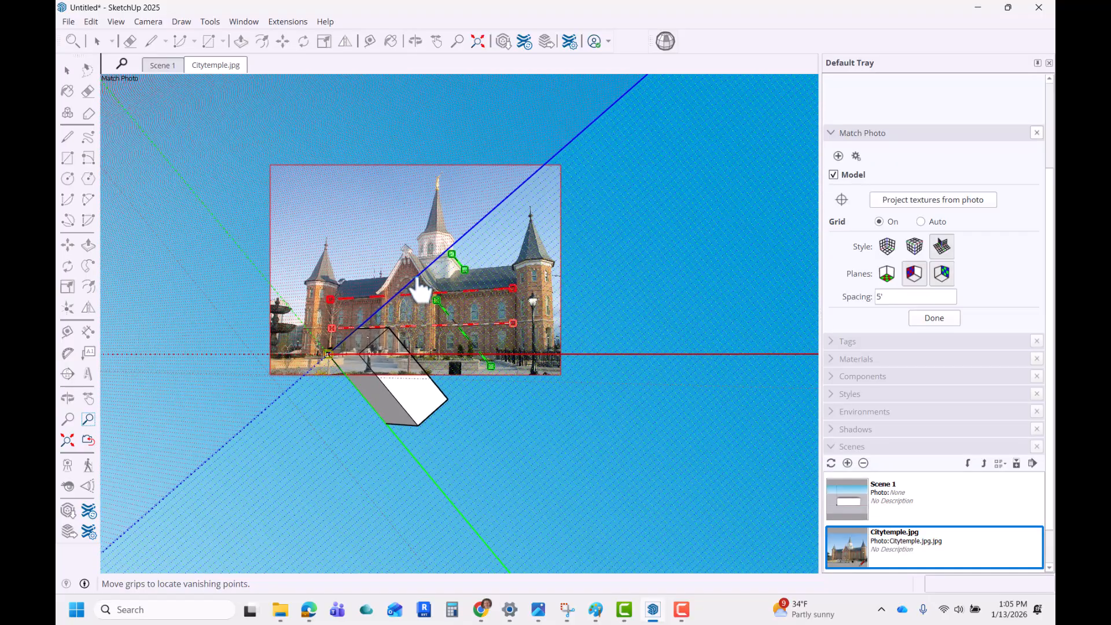
{"action": "scroll", "coordinate": [419, 289], "scroll_direction": "up", "scroll_amount": 2}
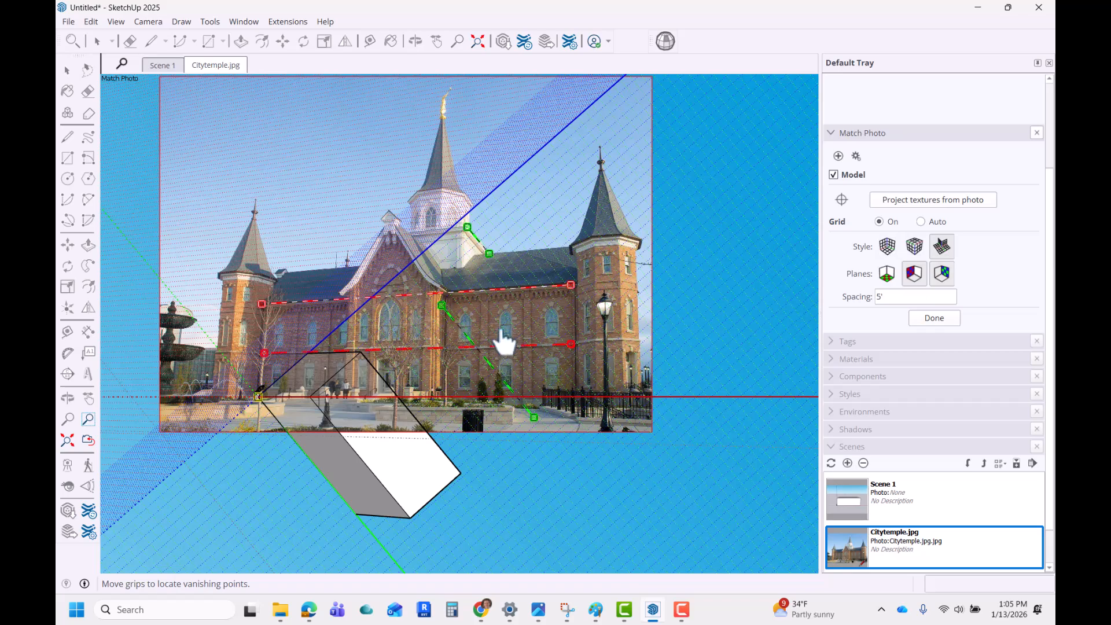
{"action": "scroll", "coordinate": [484, 342], "scroll_direction": "up", "scroll_amount": 2}
{"action": "scroll", "coordinate": [436, 296], "scroll_direction": "up", "scroll_amount": 3}
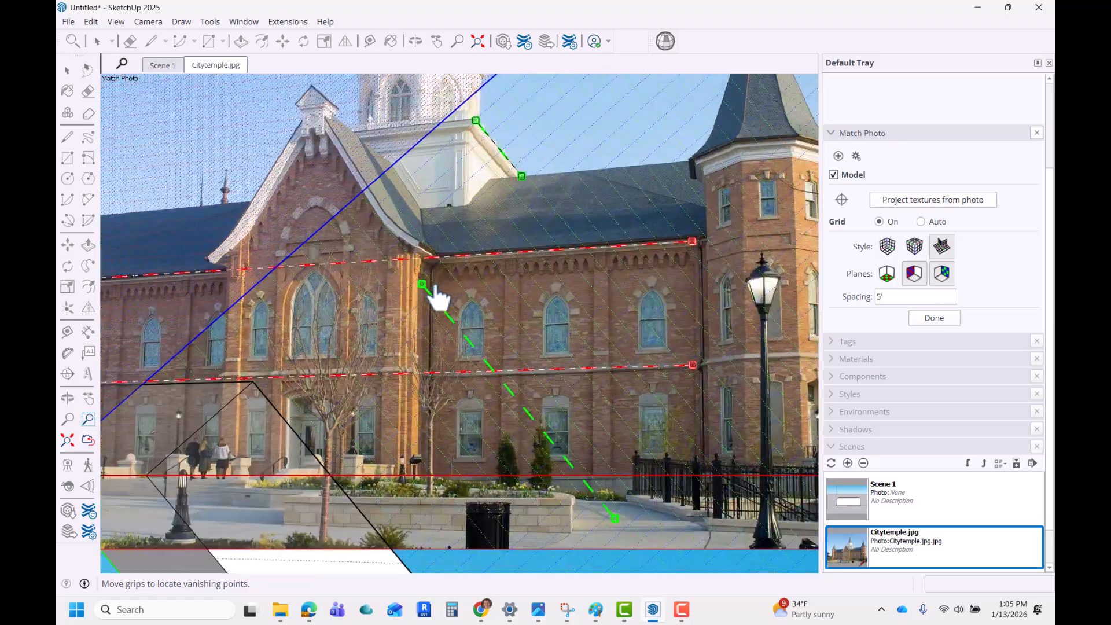
{"action": "scroll", "coordinate": [231, 437], "scroll_direction": "down", "scroll_amount": 1}
{"action": "scroll", "coordinate": [247, 440], "scroll_direction": "down", "scroll_amount": 1}
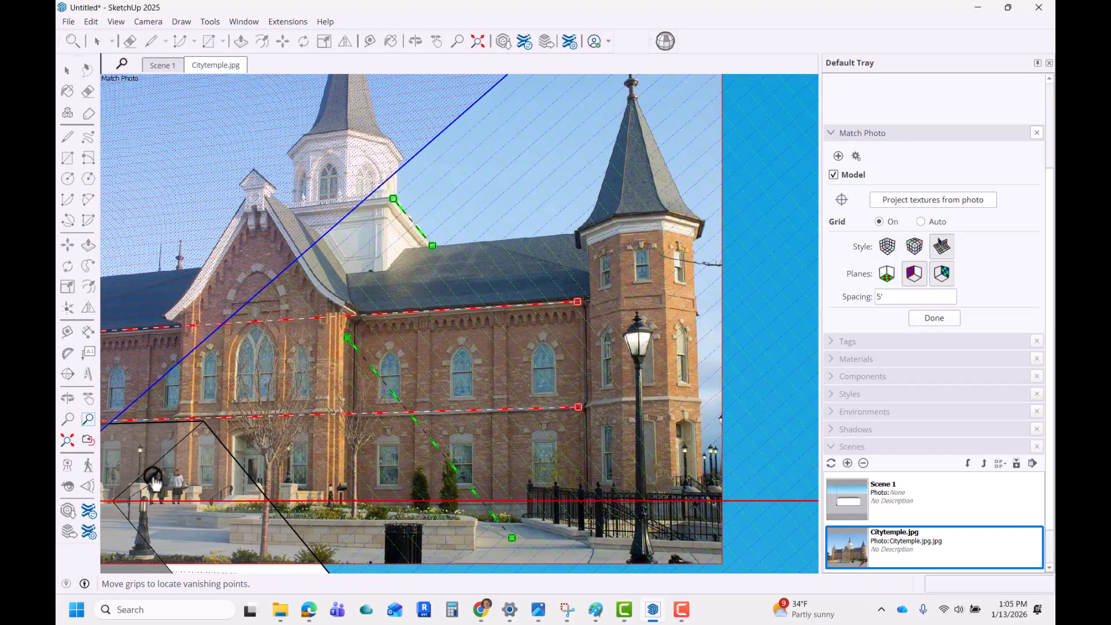
Move the lower green vanishing-point bar's upper grip to the front corner of the central gable's eave.
{"action": "scroll", "coordinate": [360, 345], "scroll_direction": "up", "scroll_amount": 2}
{"action": "scroll", "coordinate": [360, 345], "scroll_direction": "up", "scroll_amount": 1}
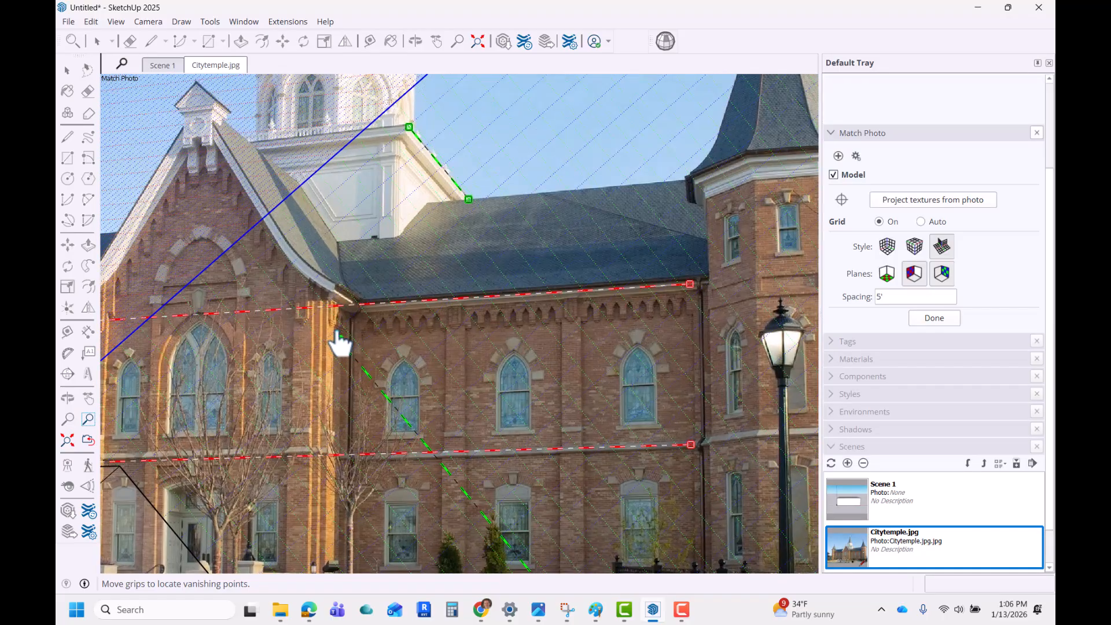
{"action": "left_click_drag", "start_coordinate": [340, 339], "coordinate": [338, 291]}
{"action": "scroll", "coordinate": [339, 288], "scroll_direction": "down", "scroll_amount": 3}
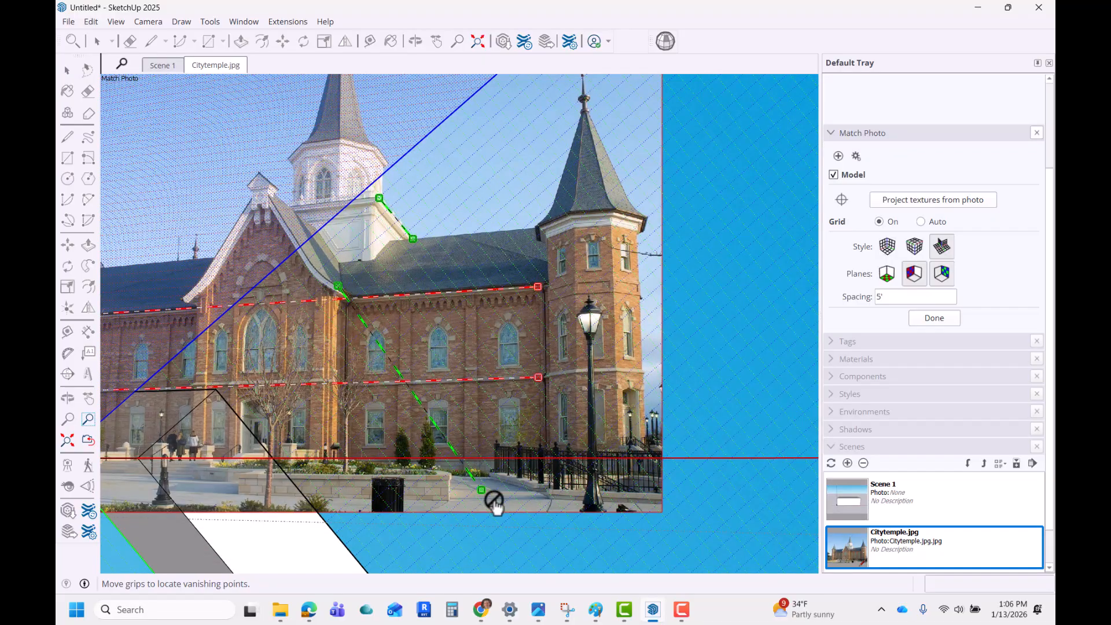
Align the lower green bar with the gable's short receding eave edge, ending where it meets the main roofline.
{"action": "scroll", "coordinate": [337, 297], "scroll_direction": "up", "scroll_amount": 3}
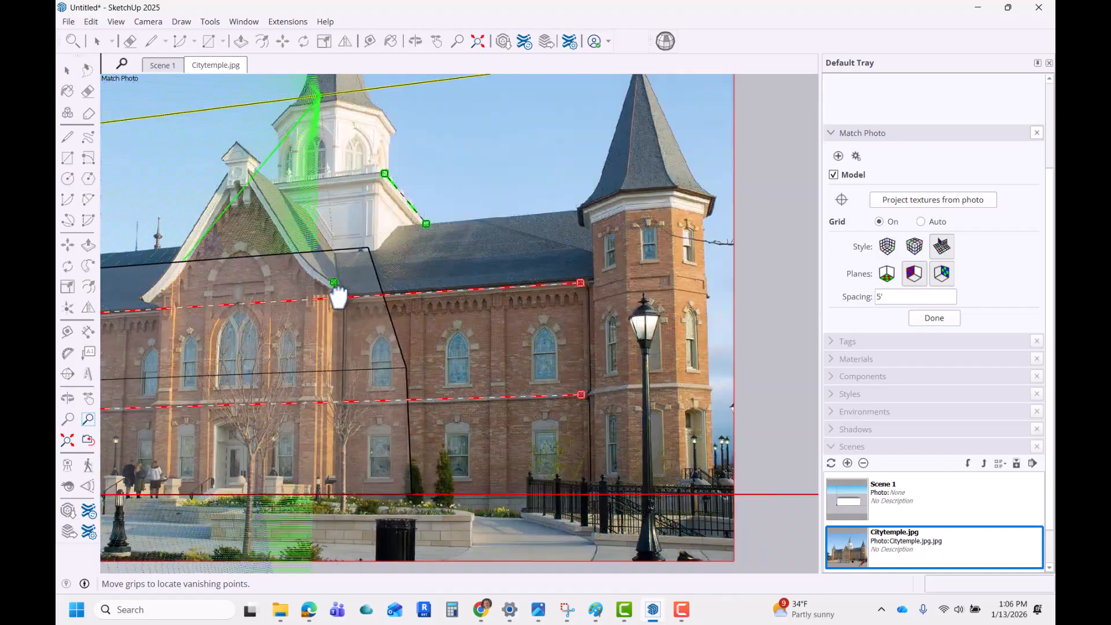
{"action": "scroll", "coordinate": [348, 295], "scroll_direction": "up", "scroll_amount": 6}
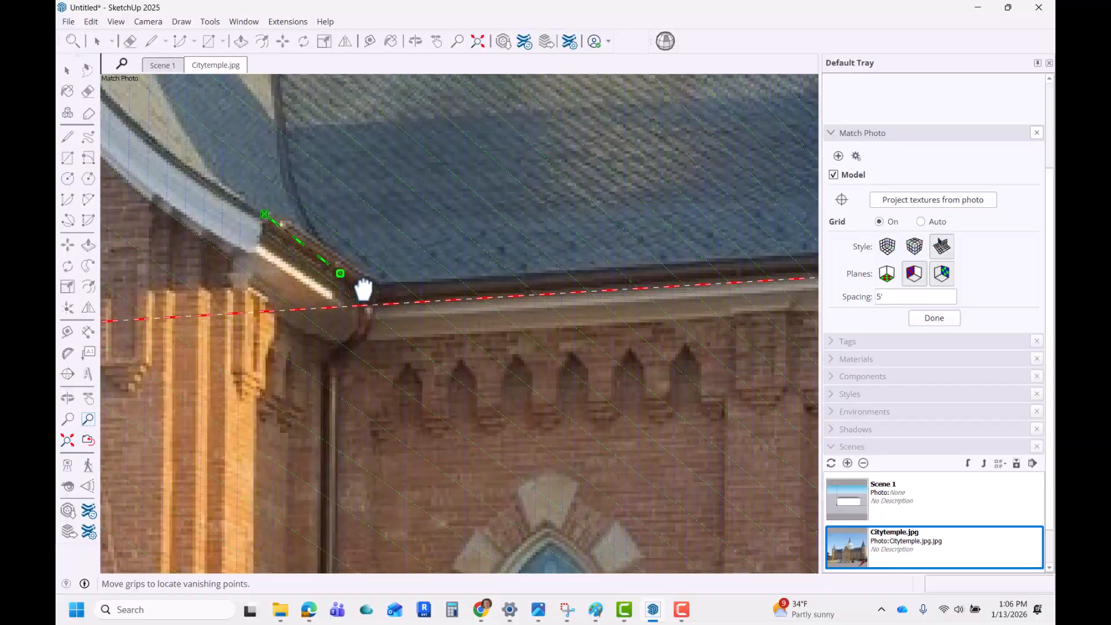
{"action": "left_click_drag", "start_coordinate": [377, 288], "coordinate": [392, 296]}
{"action": "left_click_drag", "start_coordinate": [261, 215], "coordinate": [282, 224]}
{"action": "scroll", "coordinate": [336, 311], "scroll_direction": "down", "scroll_amount": 8}
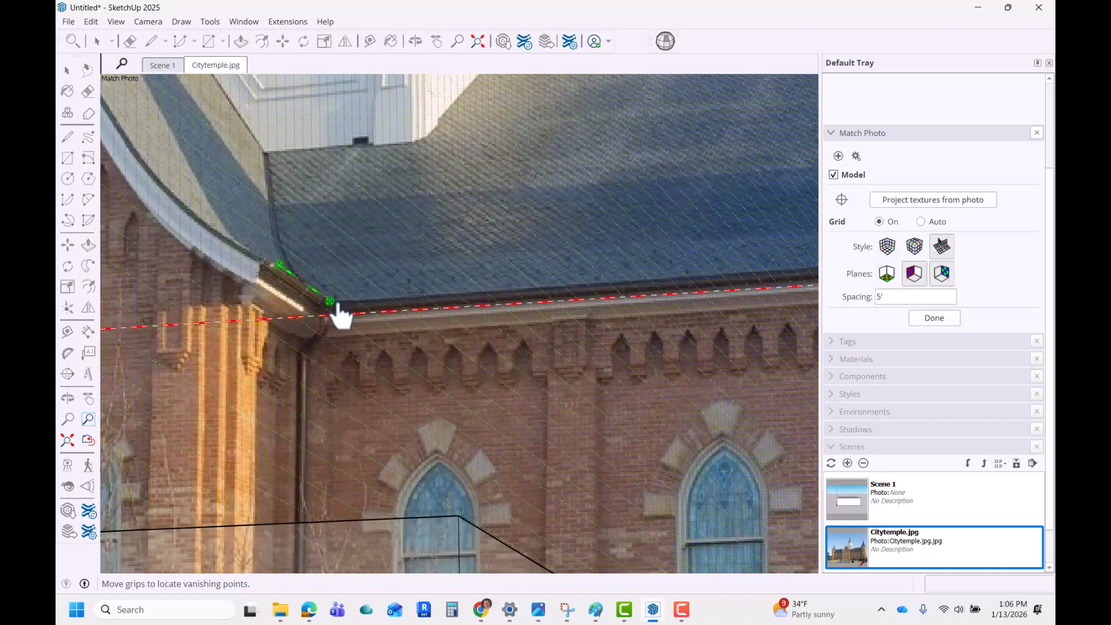
{"action": "scroll", "coordinate": [442, 328], "scroll_direction": "down", "scroll_amount": 1}
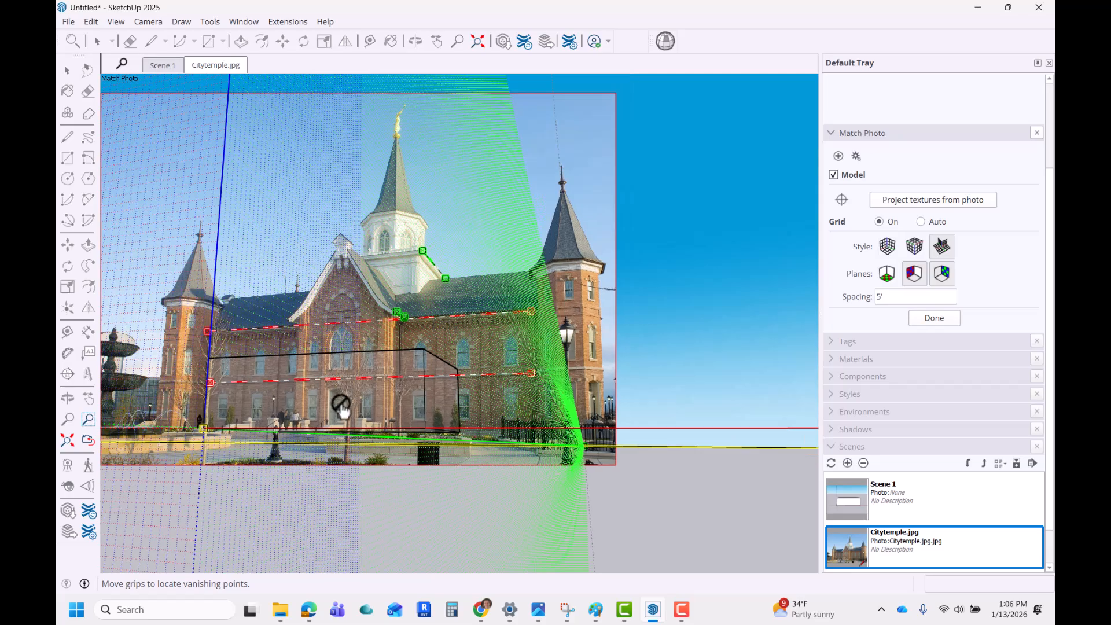
Examine how the massing box and grid line up with the temple's facade, gable and tower base in the photo.
{"action": "scroll", "coordinate": [315, 414], "scroll_direction": "up", "scroll_amount": 3}
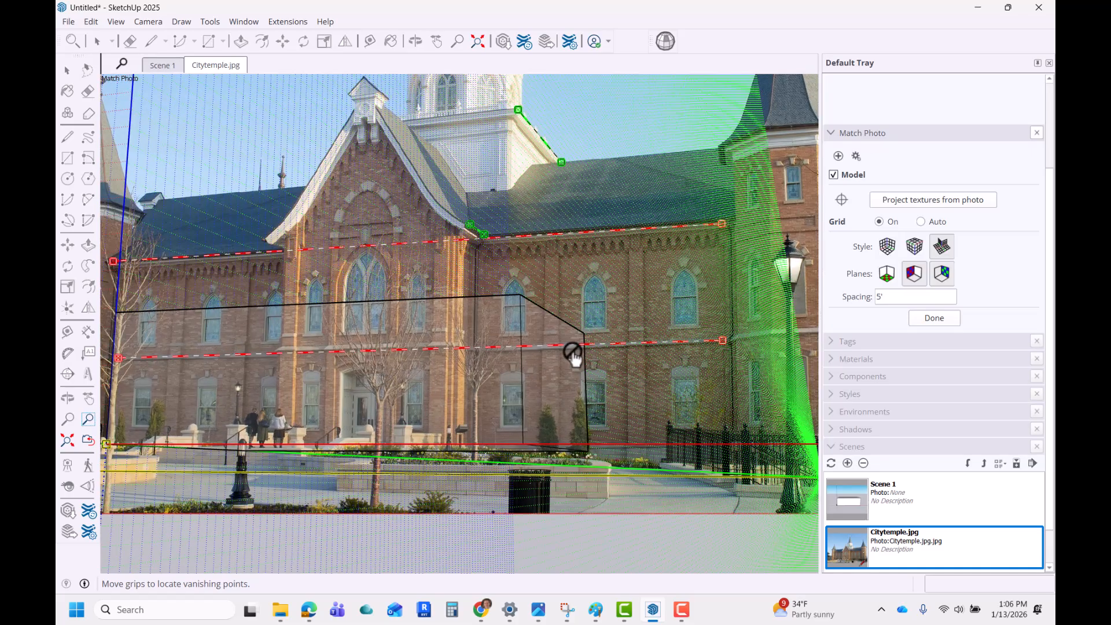
{"action": "scroll", "coordinate": [571, 351], "scroll_direction": "down", "scroll_amount": 1}
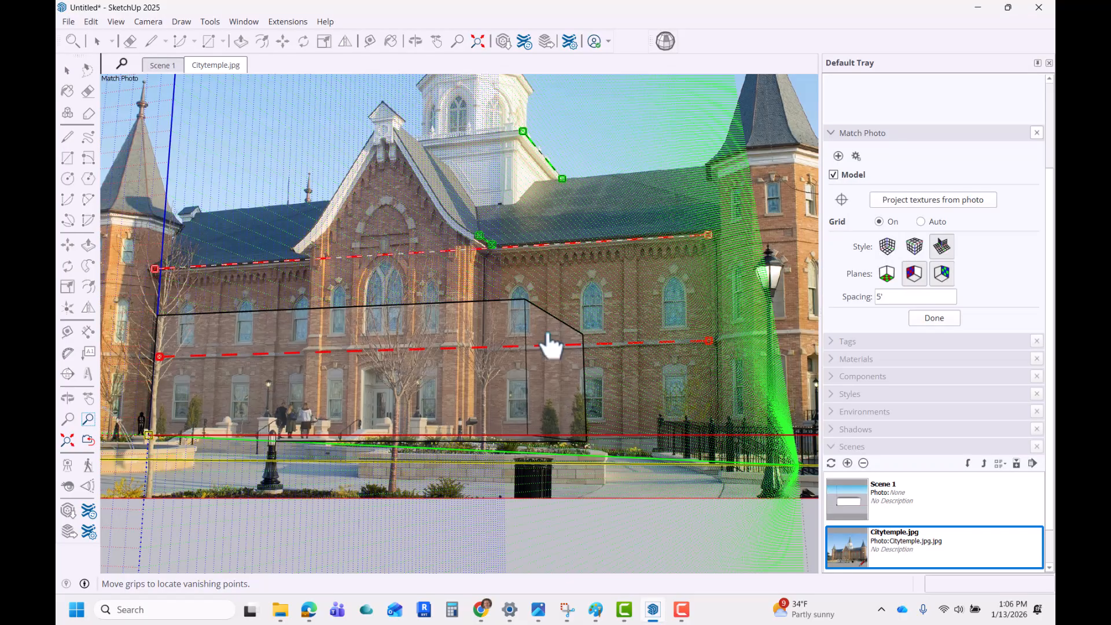
{"action": "scroll", "coordinate": [550, 345], "scroll_direction": "down", "scroll_amount": 1}
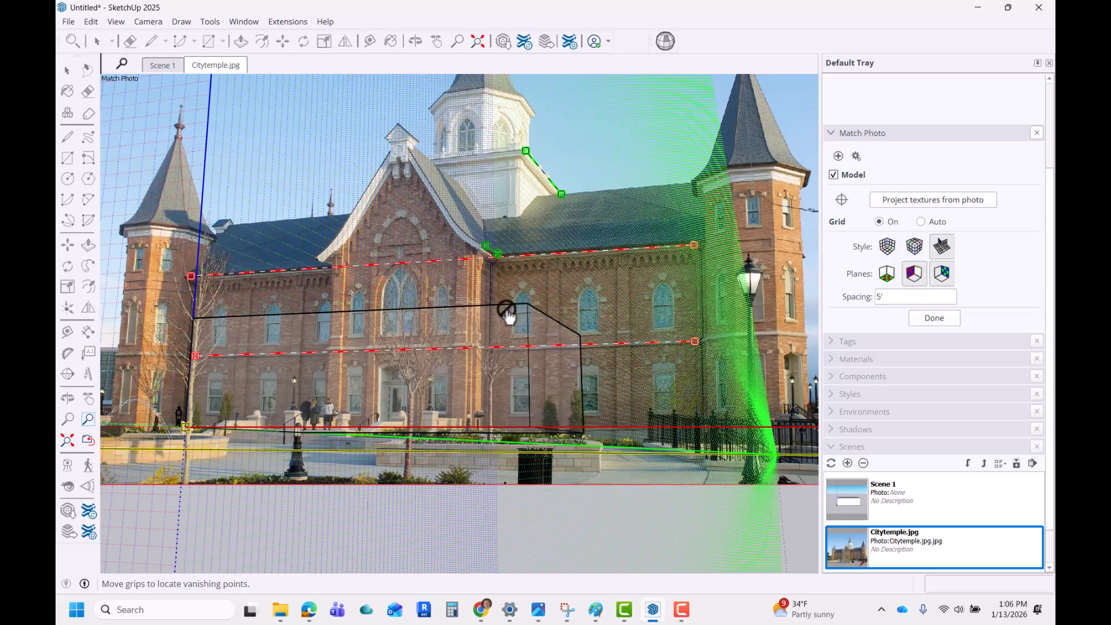
{"action": "scroll", "coordinate": [478, 318], "scroll_direction": "up", "scroll_amount": 2}
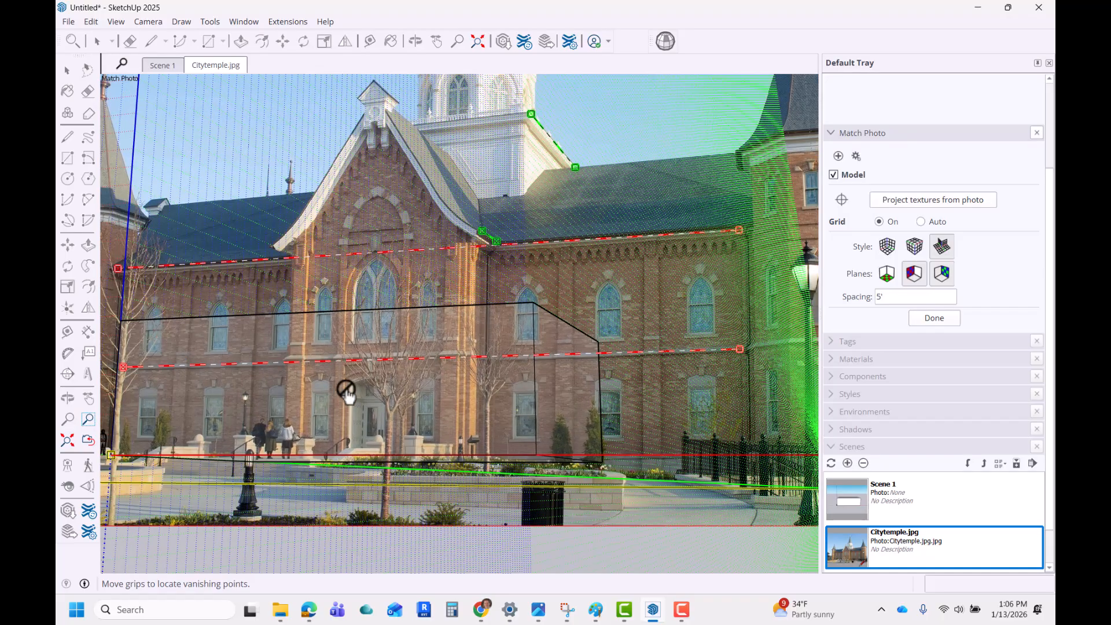
{"action": "scroll", "coordinate": [333, 375], "scroll_direction": "down", "scroll_amount": 2}
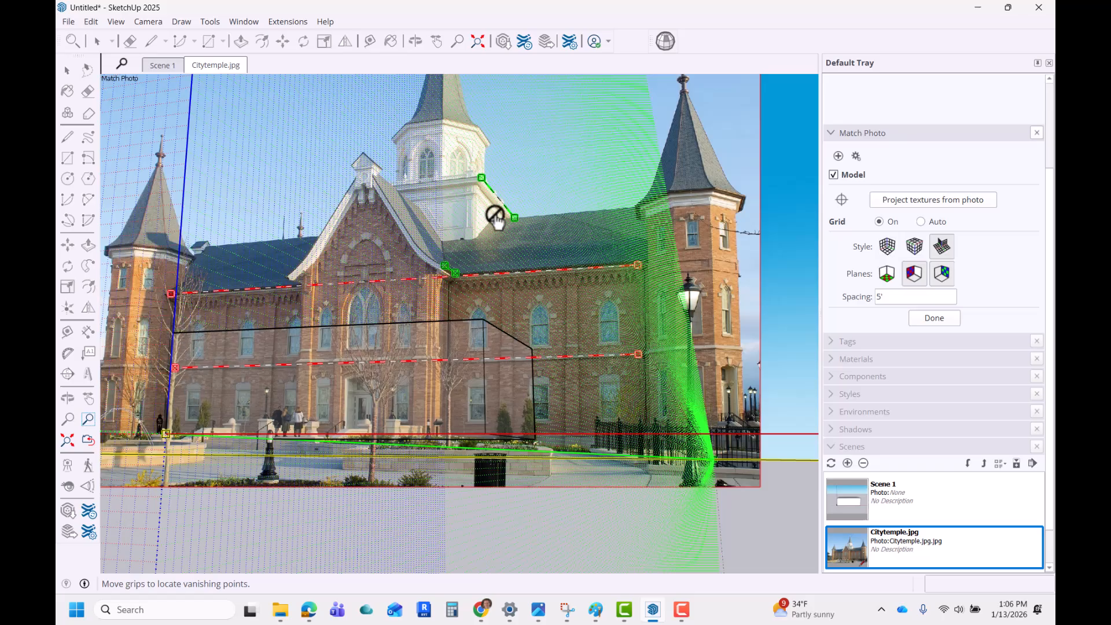
{"action": "scroll", "coordinate": [491, 215], "scroll_direction": "up", "scroll_amount": 2}
{"action": "scroll", "coordinate": [494, 217], "scroll_direction": "down", "scroll_amount": 2}
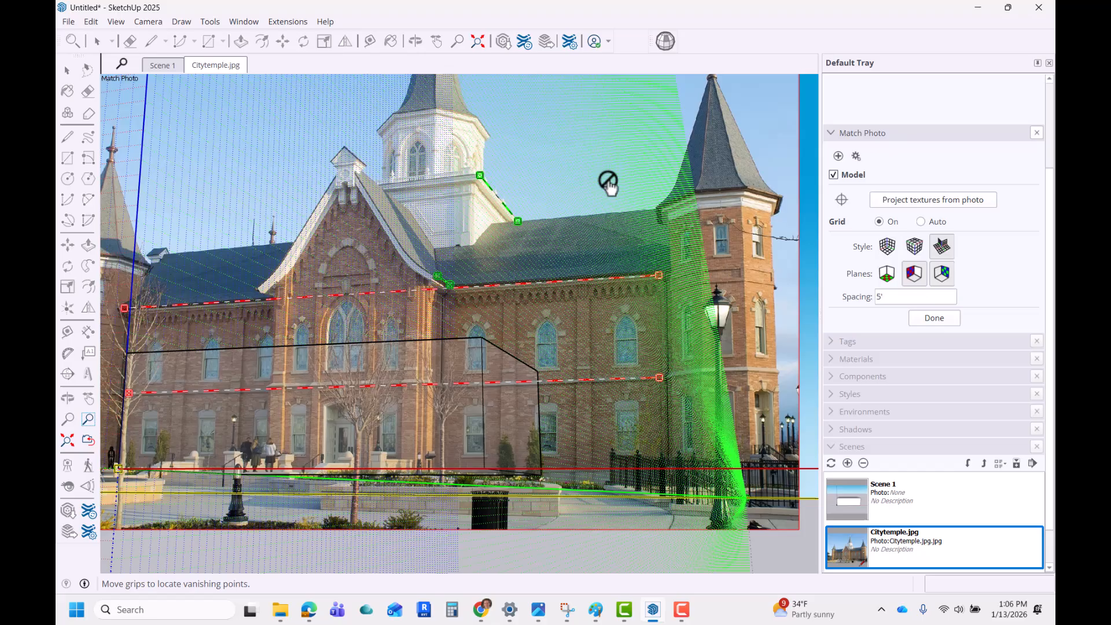
{"action": "scroll", "coordinate": [613, 183], "scroll_direction": "down", "scroll_amount": 1}
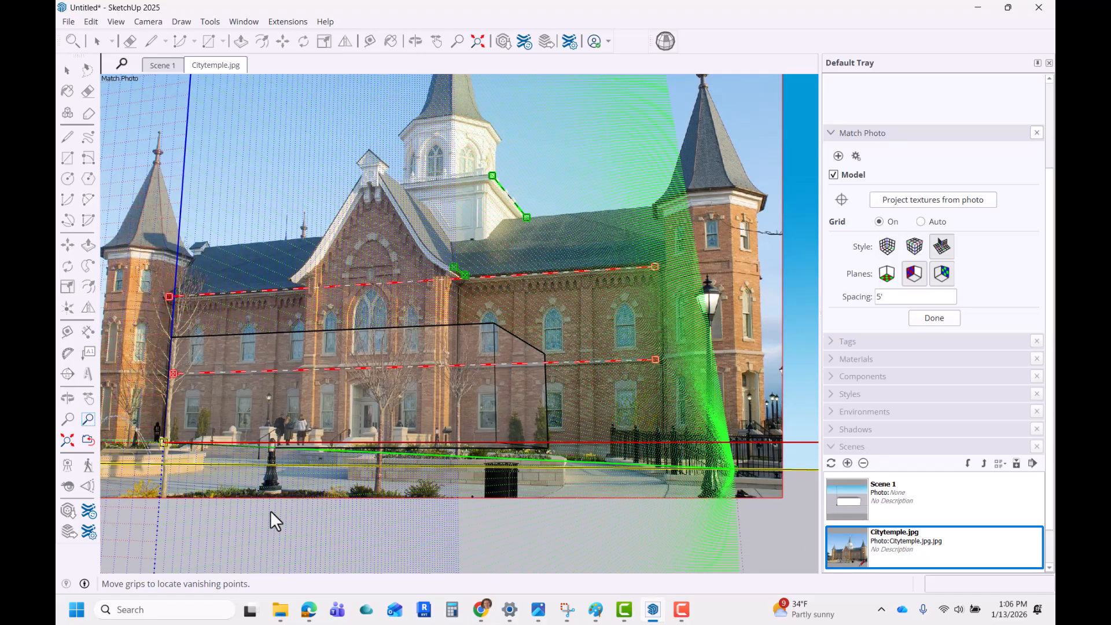
Nudge the yellow horizon line slightly downward across the plaza in front of the temple.
{"action": "scroll", "coordinate": [196, 491], "scroll_direction": "up", "scroll_amount": 2}
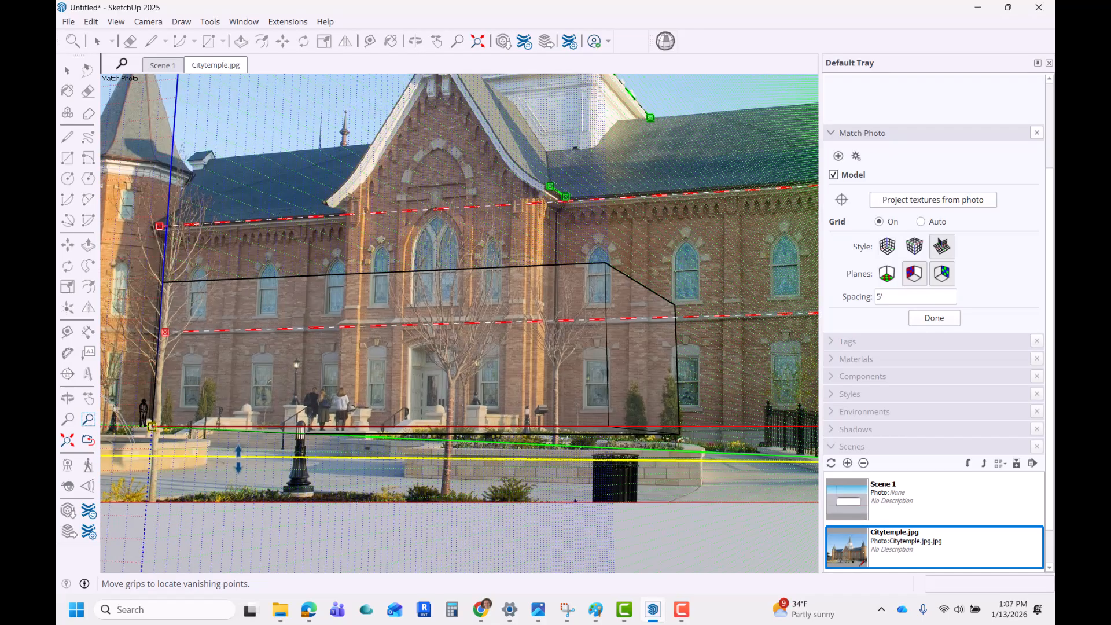
{"action": "scroll", "coordinate": [239, 460], "scroll_direction": "down", "scroll_amount": 2}
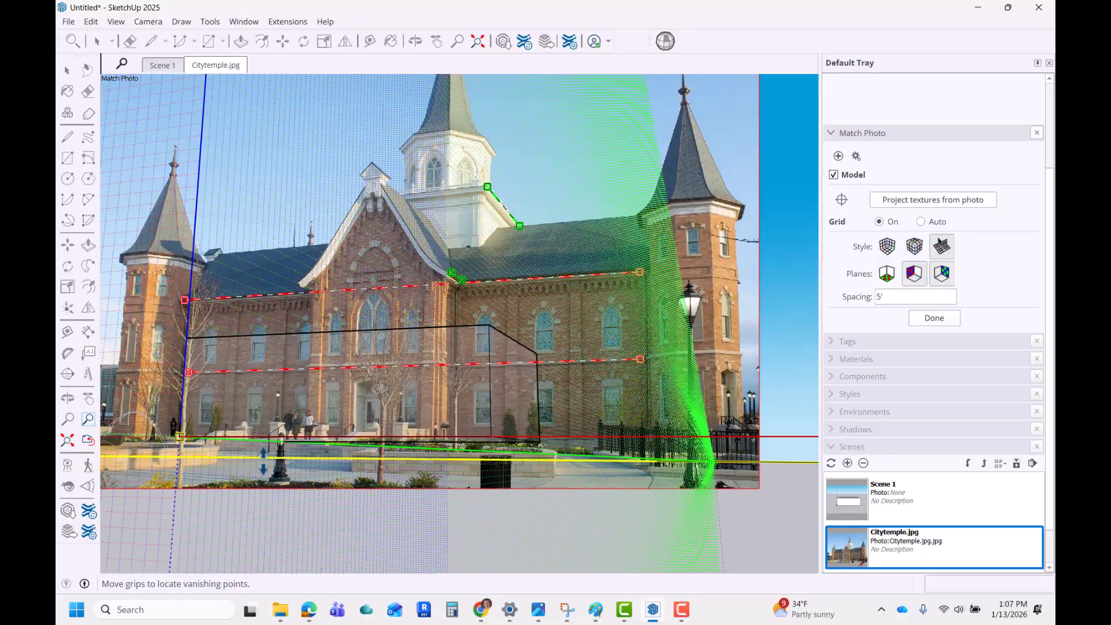
{"action": "left_click_drag", "start_coordinate": [263, 461], "coordinate": [265, 462]}
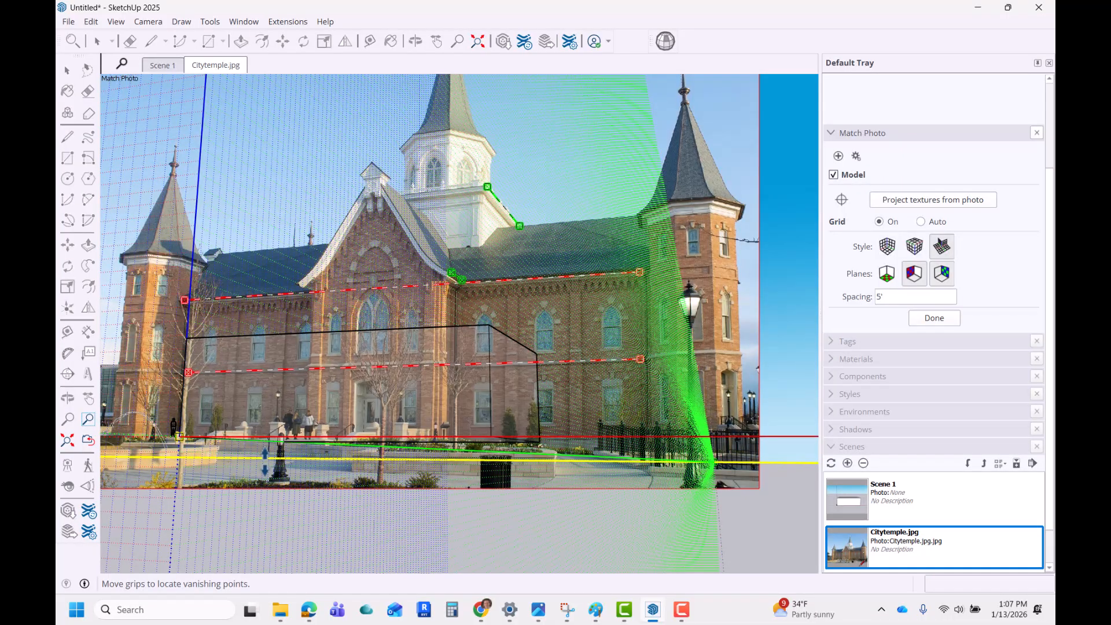
Compare the massing box's receding side and far corner with the facade wing beside the lamp-post tower.
{"action": "scroll", "coordinate": [342, 462], "scroll_direction": "up", "scroll_amount": 3}
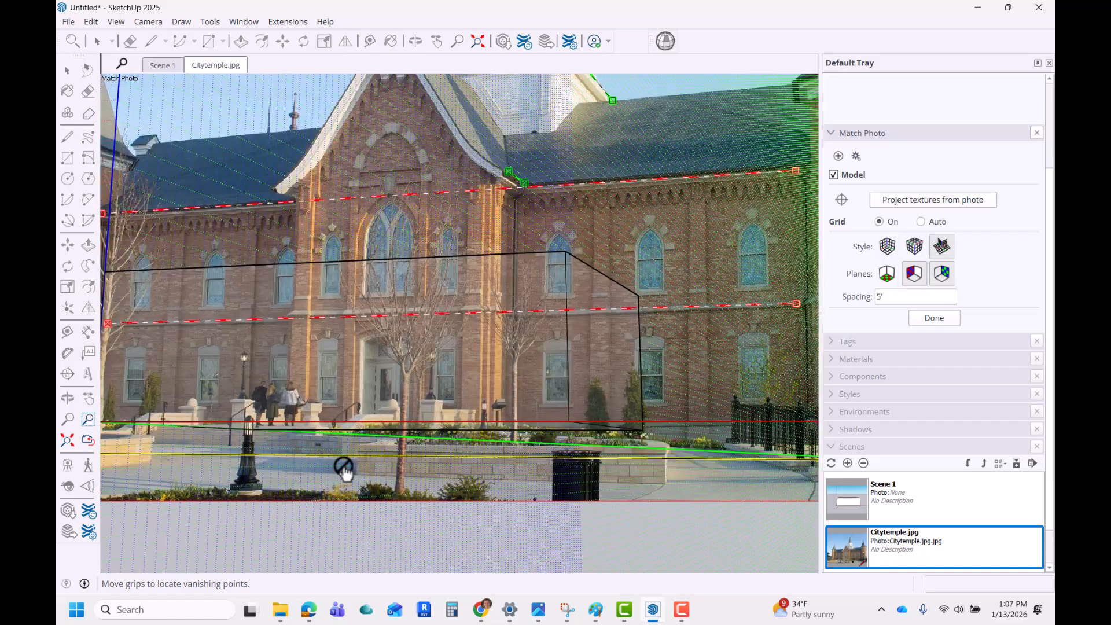
{"action": "scroll", "coordinate": [365, 402], "scroll_direction": "down", "scroll_amount": 3}
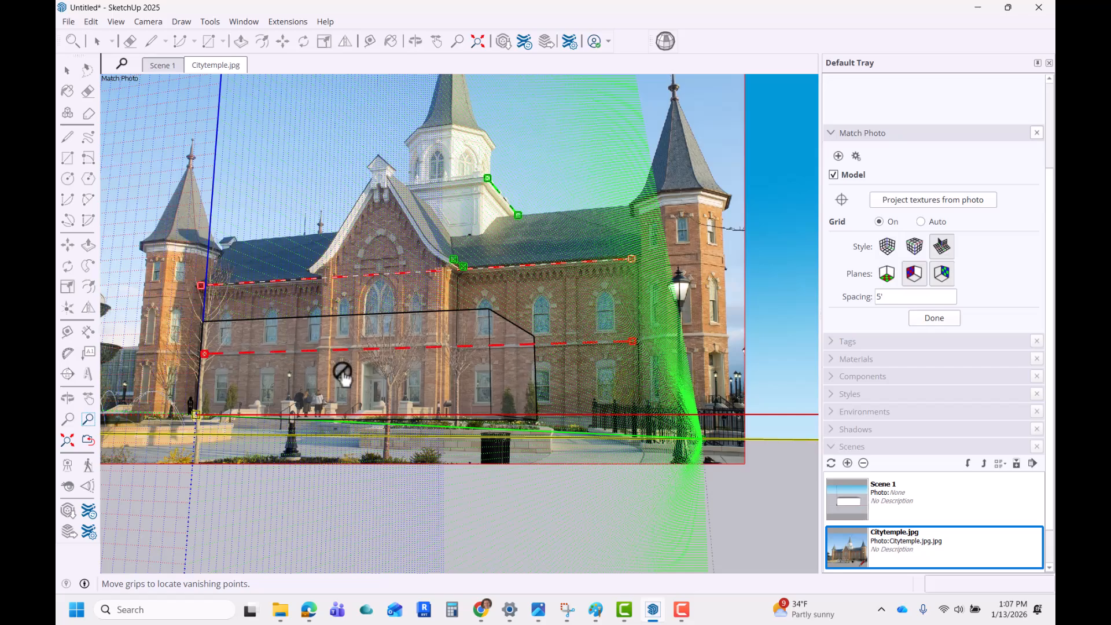
{"action": "scroll", "coordinate": [550, 366], "scroll_direction": "up", "scroll_amount": 3}
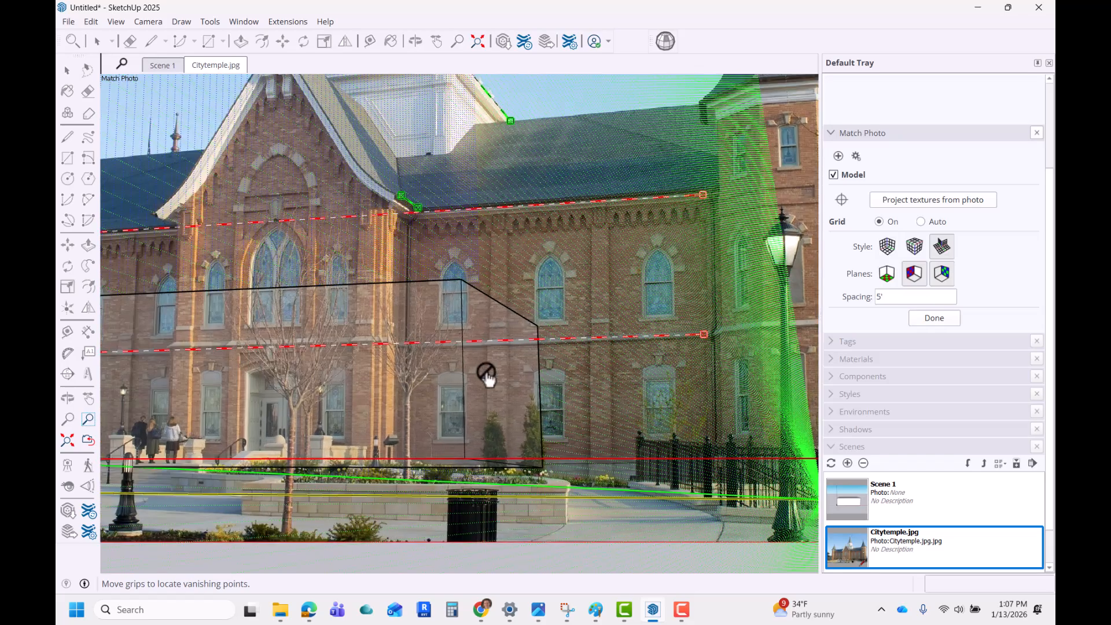
{"action": "scroll", "coordinate": [347, 341], "scroll_direction": "down", "scroll_amount": 3}
{"action": "scroll", "coordinate": [587, 288], "scroll_direction": "up", "scroll_amount": 4}
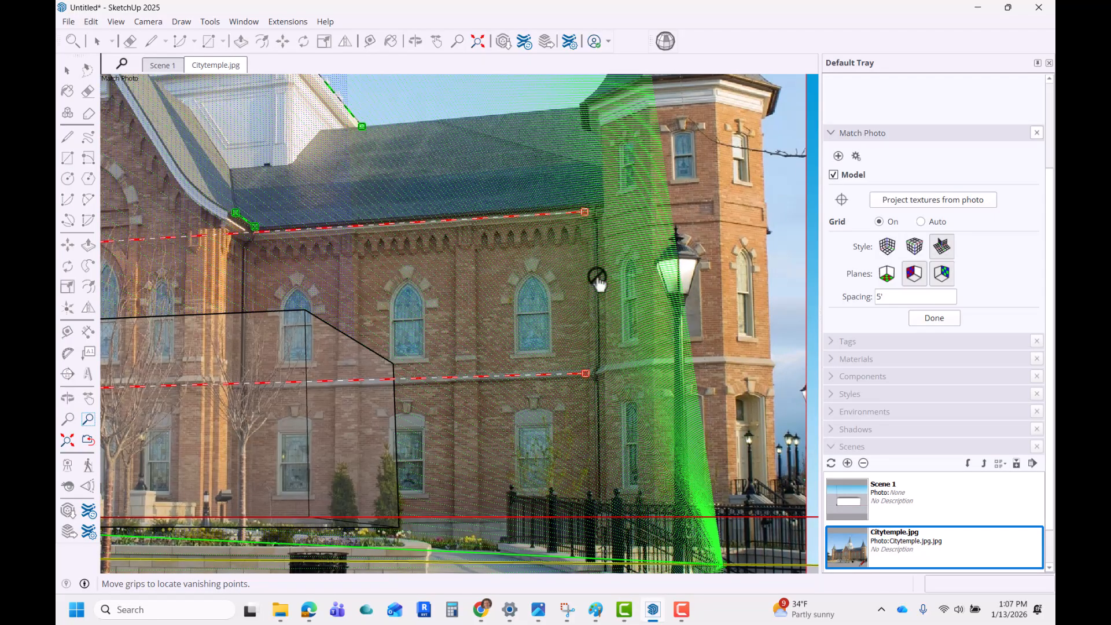
{"action": "scroll", "coordinate": [599, 318], "scroll_direction": "down", "scroll_amount": 2}
{"action": "scroll", "coordinate": [599, 318], "scroll_direction": "down", "scroll_amount": 2}
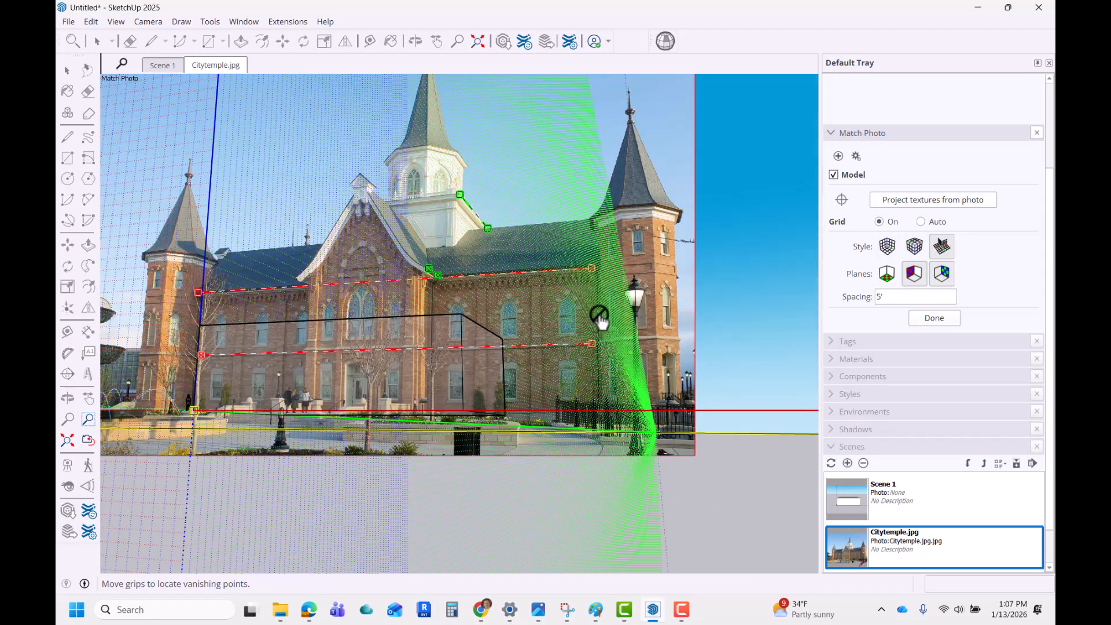
Check the temple's footprint in the Google Maps satellite view in Chrome and return to SketchUp.
{"action": "left_click", "coordinate": [485, 618]}
{"action": "left_click", "coordinate": [596, 552]}
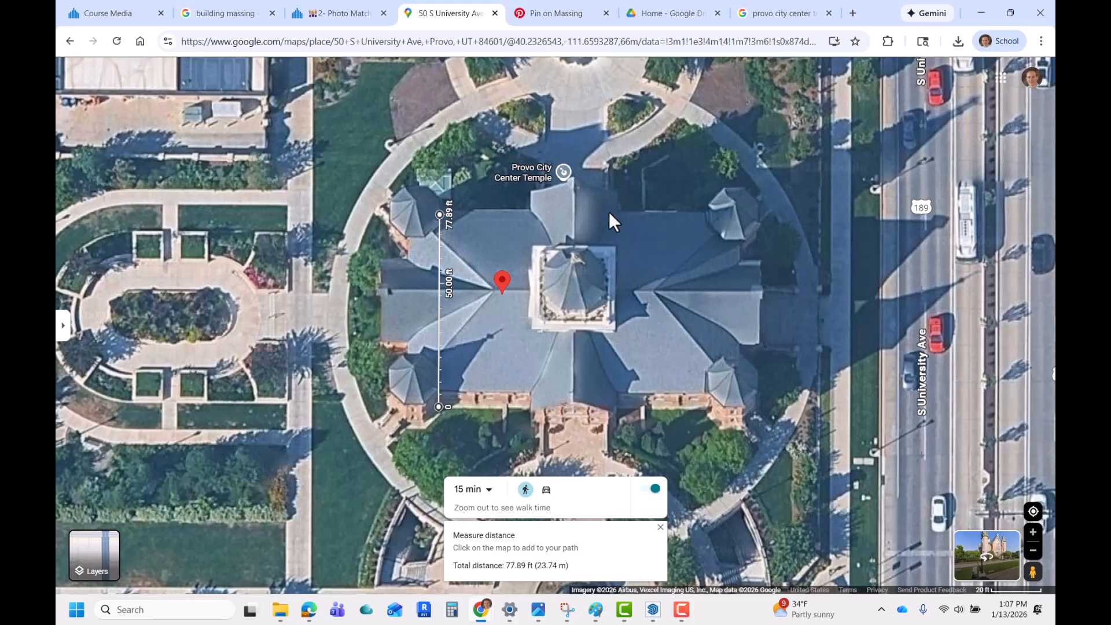
{"action": "left_click", "coordinate": [980, 13]}
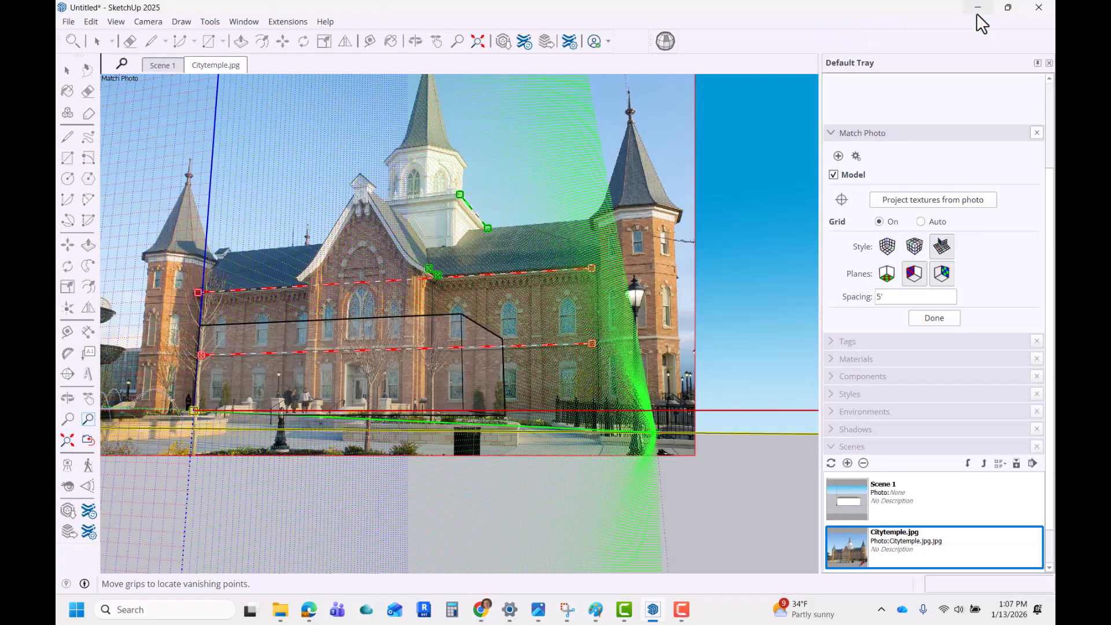
Fine-tune the upper red bar's left grip at the main eave's corner beside the left tower.
{"action": "scroll", "coordinate": [376, 394], "scroll_direction": "up", "scroll_amount": 3}
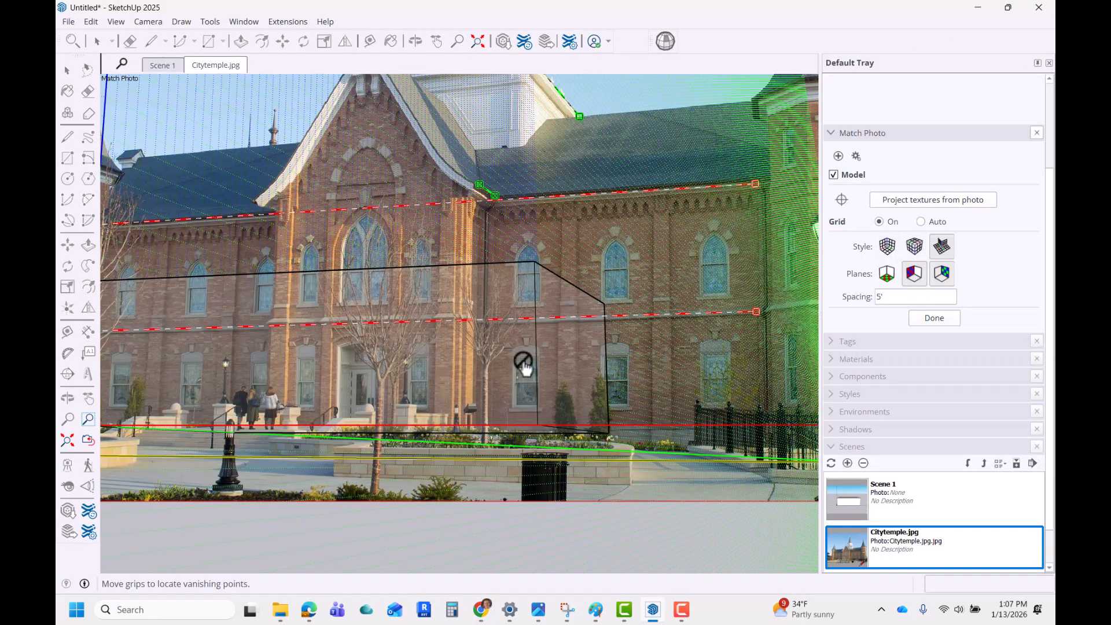
{"action": "scroll", "coordinate": [582, 353], "scroll_direction": "down", "scroll_amount": 1}
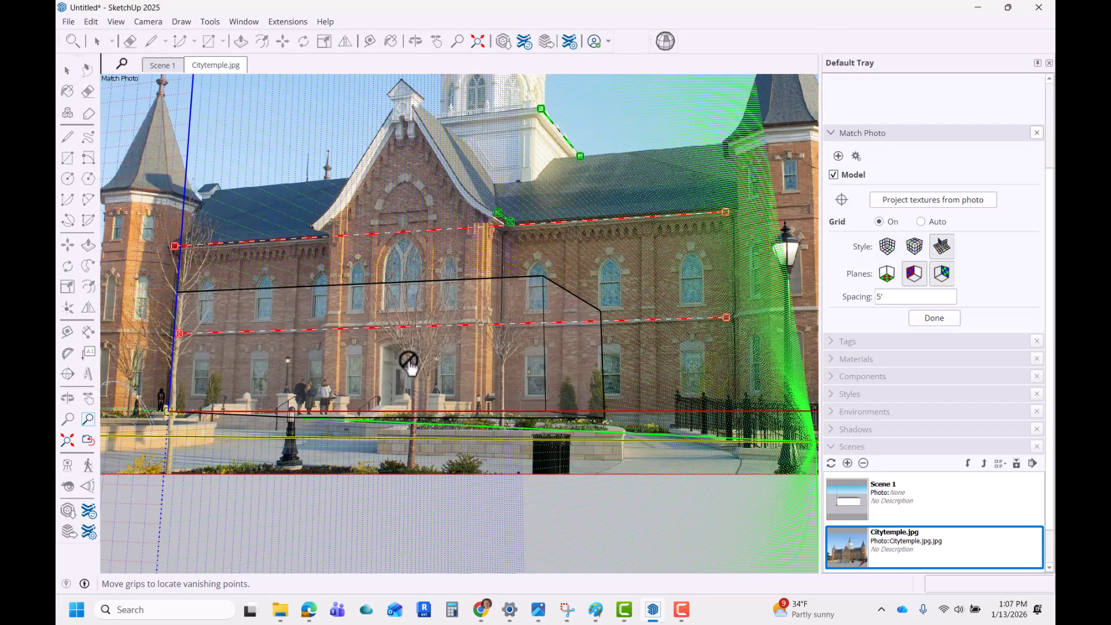
{"action": "scroll", "coordinate": [191, 362], "scroll_direction": "up", "scroll_amount": 3}
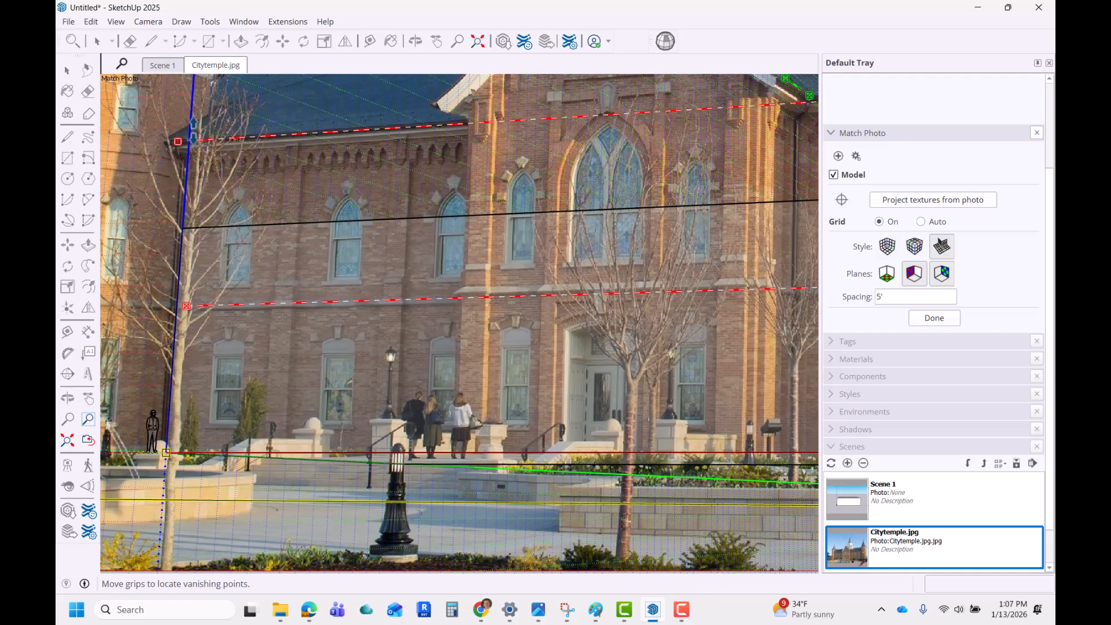
{"action": "scroll", "coordinate": [185, 182], "scroll_direction": "up", "scroll_amount": 2}
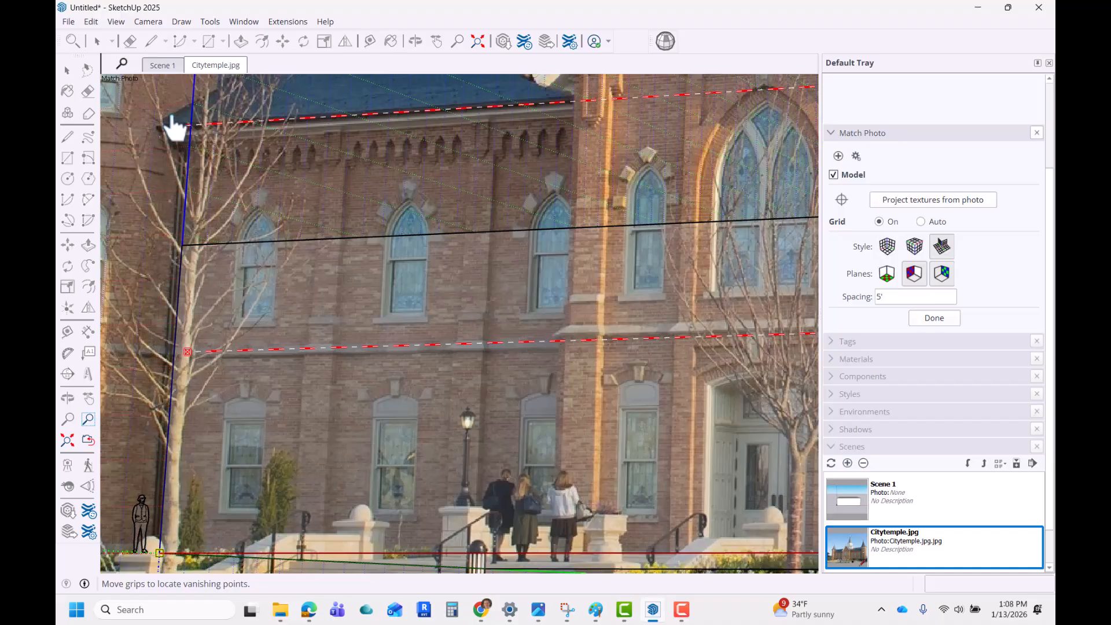
{"action": "left_click_drag", "start_coordinate": [174, 124], "coordinate": [176, 125]}
Refine the lower green bar's grips along the gable's receding eave edge to correct the perspective.
{"action": "scroll", "coordinate": [203, 292], "scroll_direction": "down", "scroll_amount": 5}
{"action": "scroll", "coordinate": [497, 199], "scroll_direction": "up", "scroll_amount": 2}
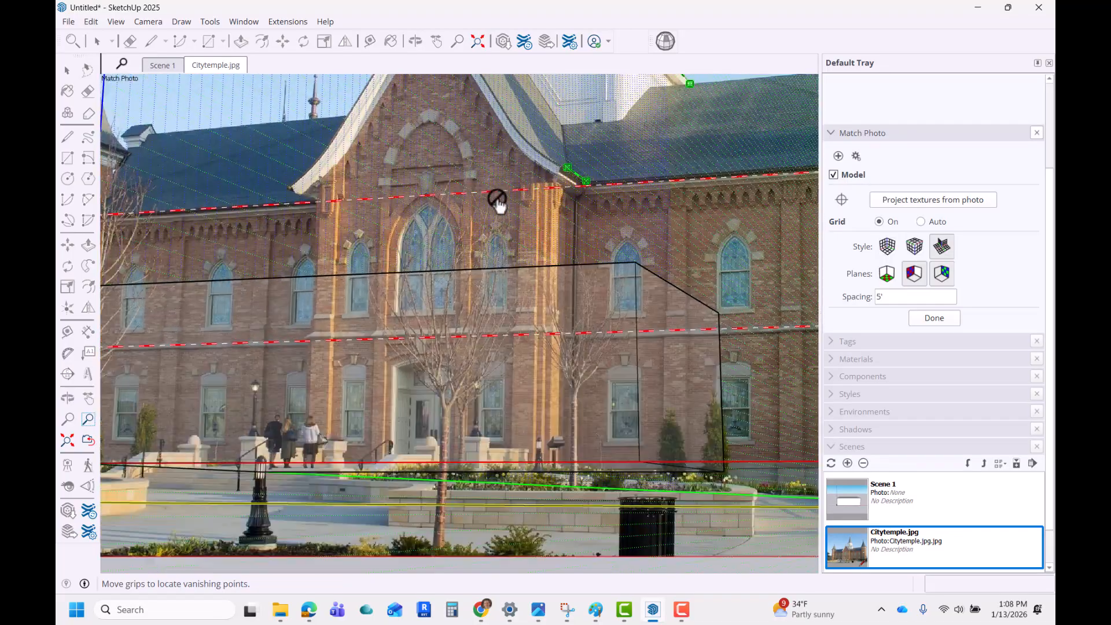
{"action": "scroll", "coordinate": [499, 203], "scroll_direction": "up", "scroll_amount": 1}
{"action": "scroll", "coordinate": [717, 261], "scroll_direction": "down", "scroll_amount": 5}
{"action": "scroll", "coordinate": [521, 217], "scroll_direction": "up", "scroll_amount": 5}
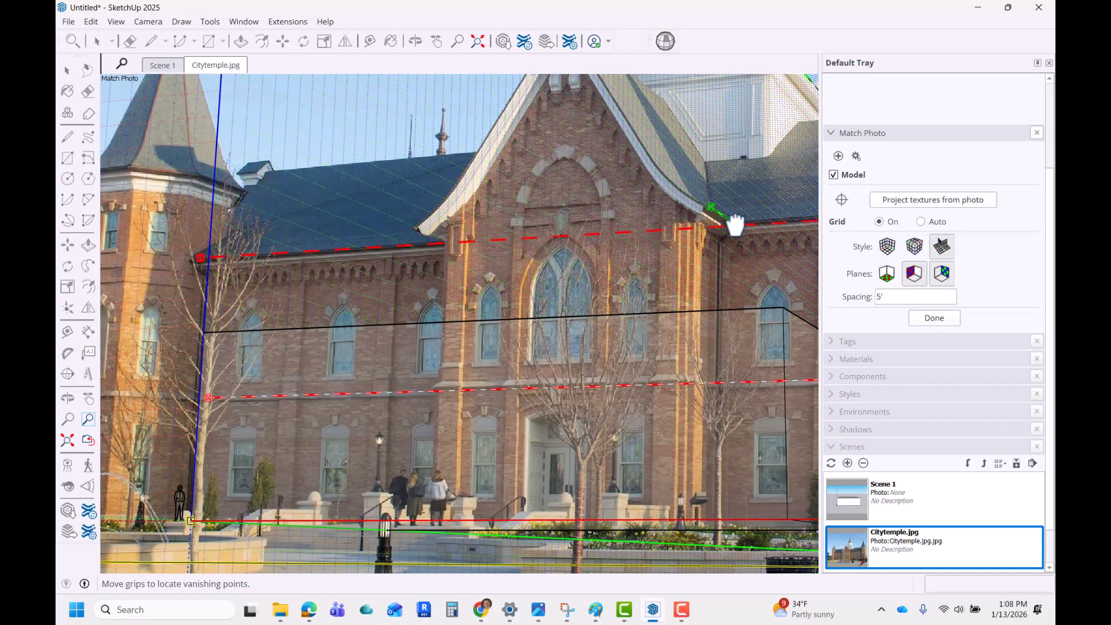
{"action": "left_click_drag", "start_coordinate": [733, 224], "coordinate": [713, 213]}
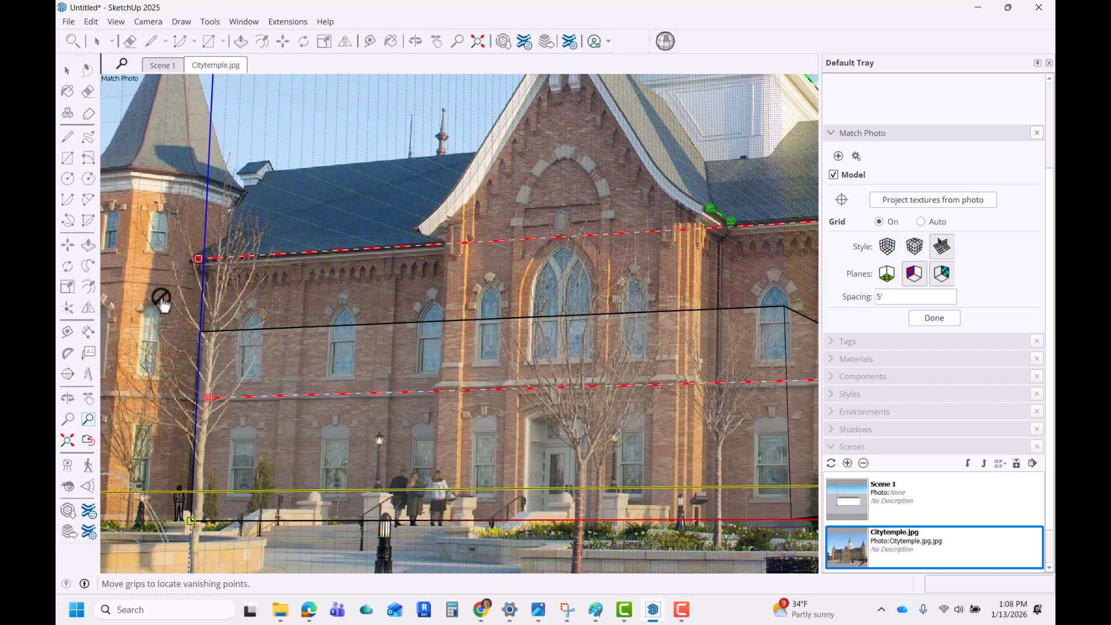
Scale the model along the blue axis until the massing box's top edge meets the main eave line.
{"action": "scroll", "coordinate": [203, 292], "scroll_direction": "up", "scroll_amount": 2}
{"action": "scroll", "coordinate": [324, 227], "scroll_direction": "down", "scroll_amount": 2}
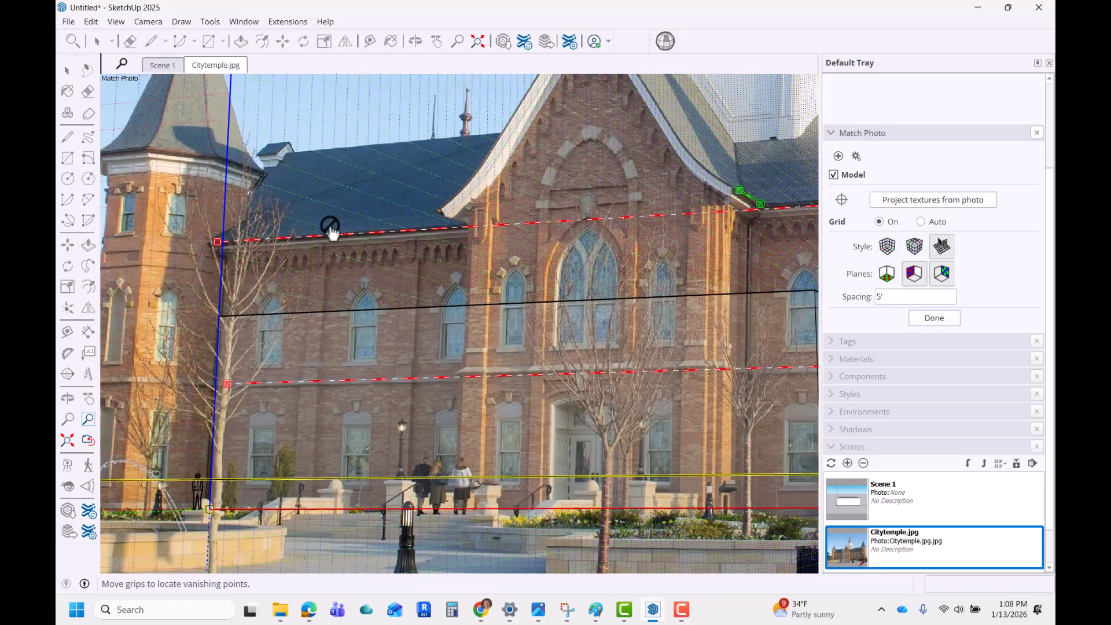
{"action": "scroll", "coordinate": [200, 369], "scroll_direction": "up", "scroll_amount": 2}
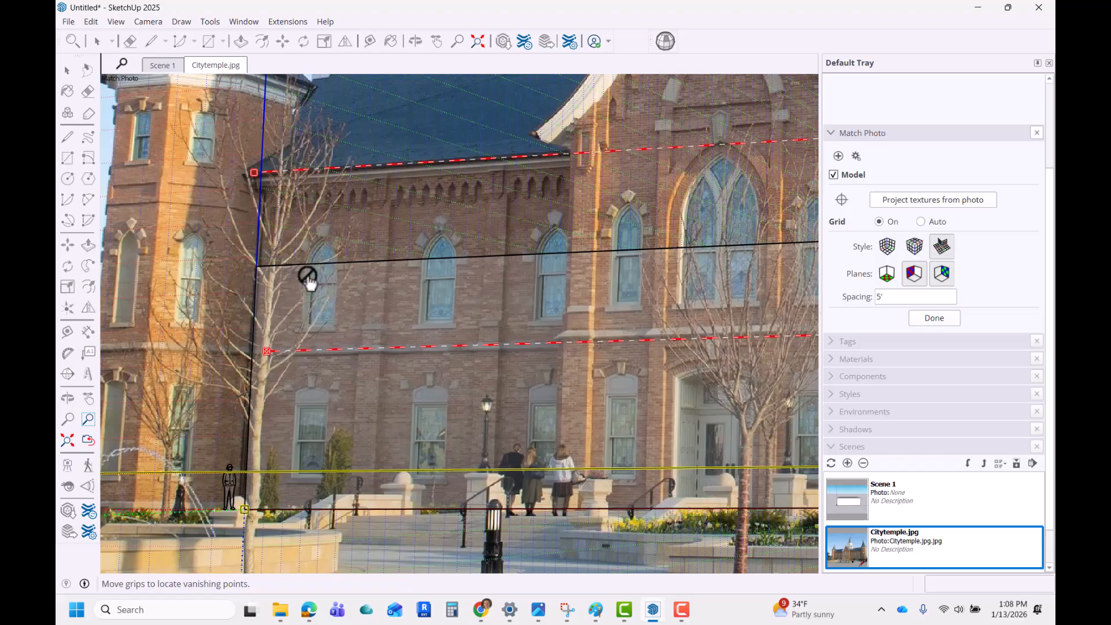
{"action": "scroll", "coordinate": [308, 275], "scroll_direction": "down", "scroll_amount": 3}
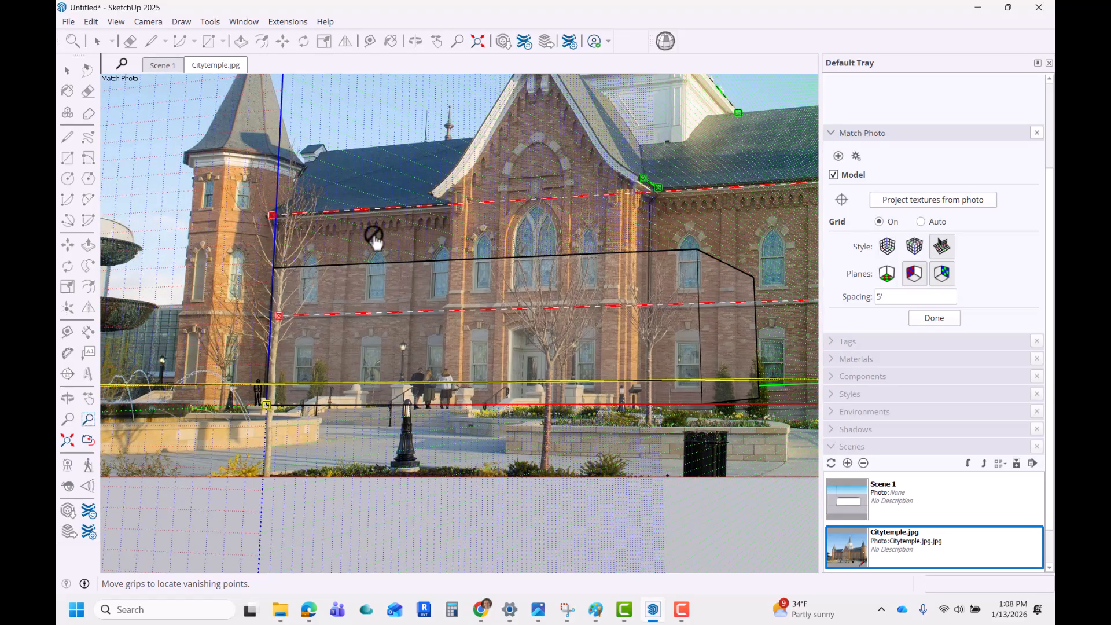
{"action": "scroll", "coordinate": [275, 249], "scroll_direction": "up", "scroll_amount": 2}
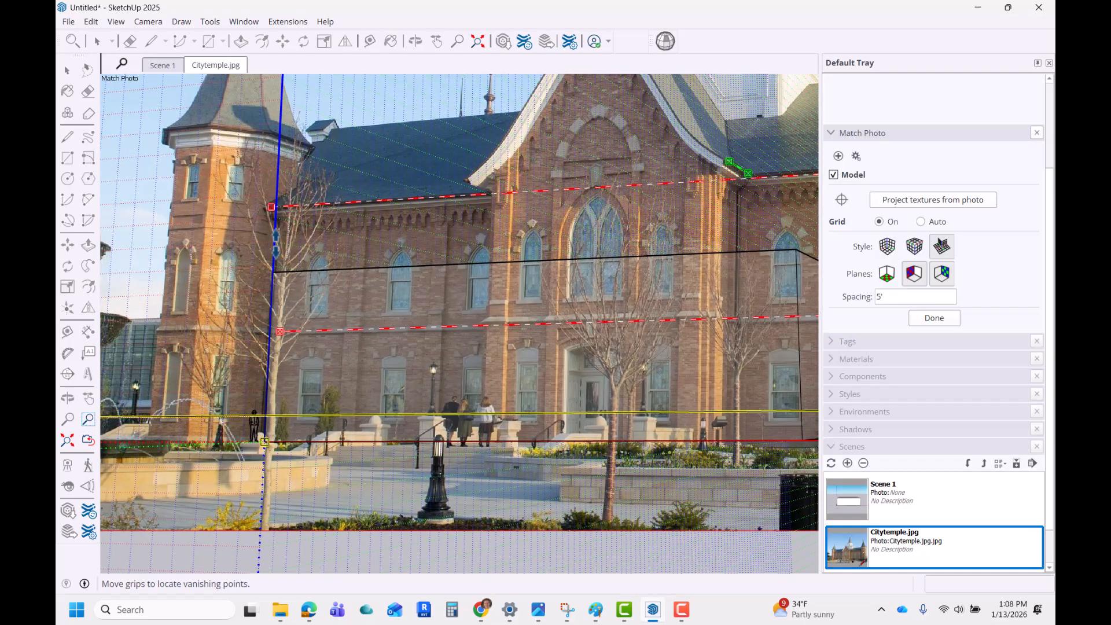
{"action": "left_click_drag", "start_coordinate": [276, 246], "coordinate": [265, 181]}
{"action": "scroll", "coordinate": [265, 185], "scroll_direction": "down", "scroll_amount": 4}
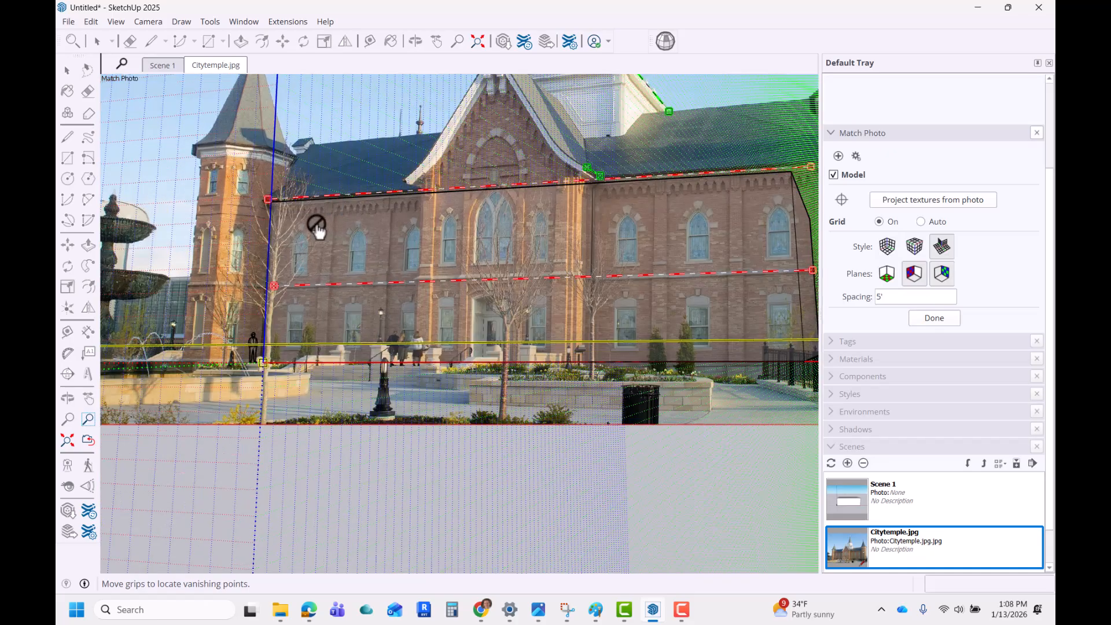
Scale the model along the blue axis until the massing box's far front corner meets the right end of the main eave.
{"action": "scroll", "coordinate": [244, 234], "scroll_direction": "up", "scroll_amount": 1}
{"action": "scroll", "coordinate": [703, 246], "scroll_direction": "up", "scroll_amount": 3}
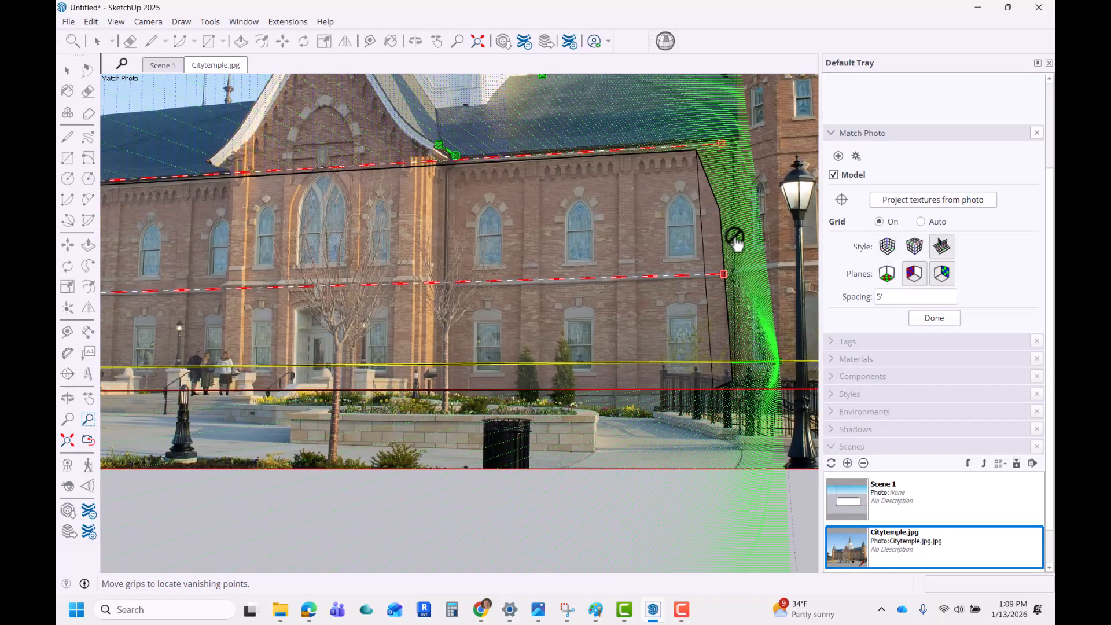
{"action": "scroll", "coordinate": [736, 243], "scroll_direction": "down", "scroll_amount": 2}
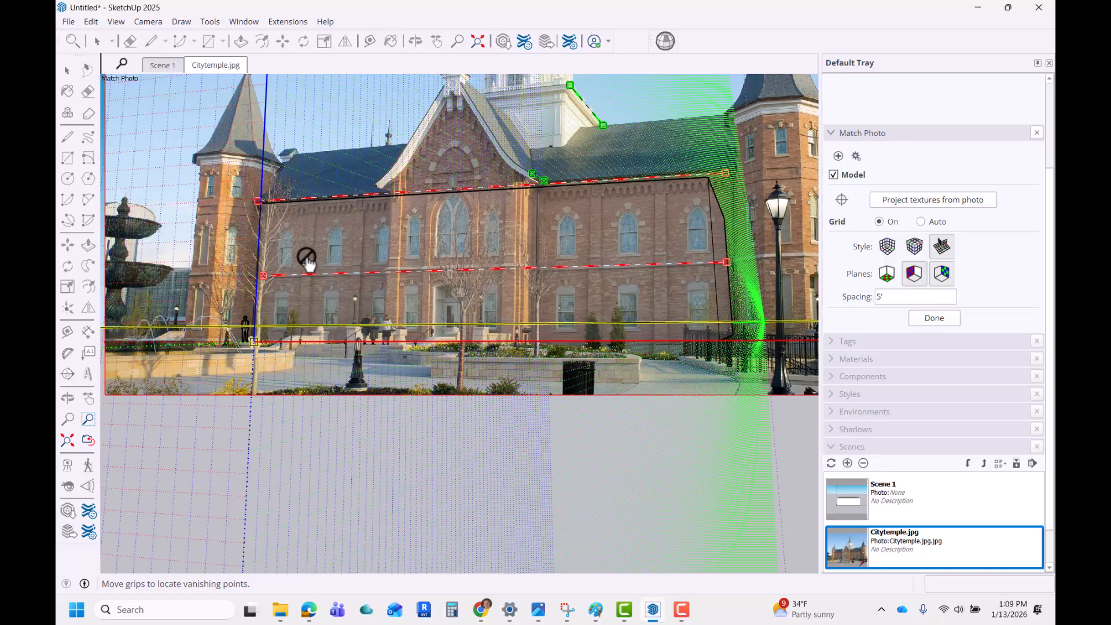
{"action": "left_click_drag", "start_coordinate": [257, 247], "coordinate": [264, 244]}
{"action": "scroll", "coordinate": [718, 237], "scroll_direction": "up", "scroll_amount": 3}
{"action": "scroll", "coordinate": [744, 232], "scroll_direction": "up", "scroll_amount": 2}
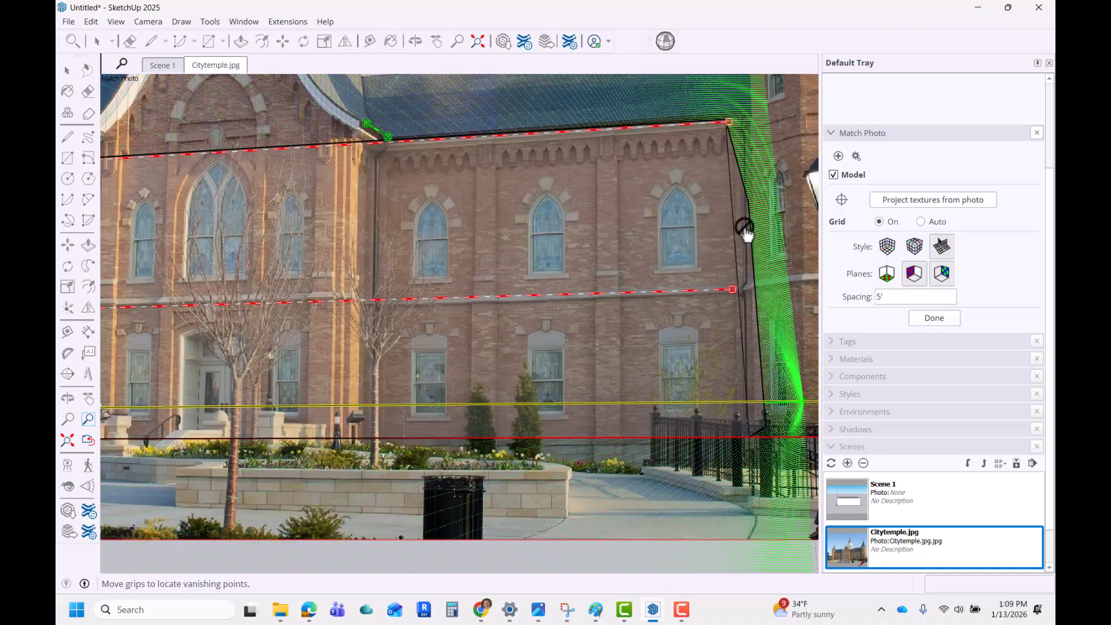
{"action": "scroll", "coordinate": [745, 222], "scroll_direction": "down", "scroll_amount": 3}
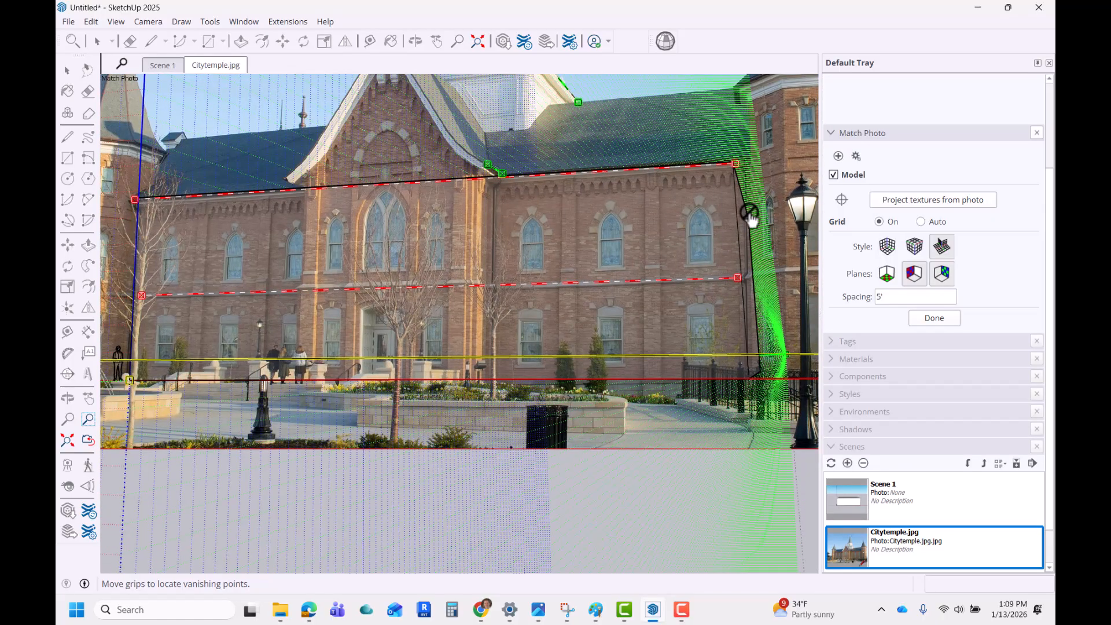
Fine-tune the blue-axis scale so the massing box slightly overlaps the main eave beside the right tower.
{"action": "scroll", "coordinate": [749, 215], "scroll_direction": "up", "scroll_amount": 3}
{"action": "scroll", "coordinate": [757, 215], "scroll_direction": "down", "scroll_amount": 4}
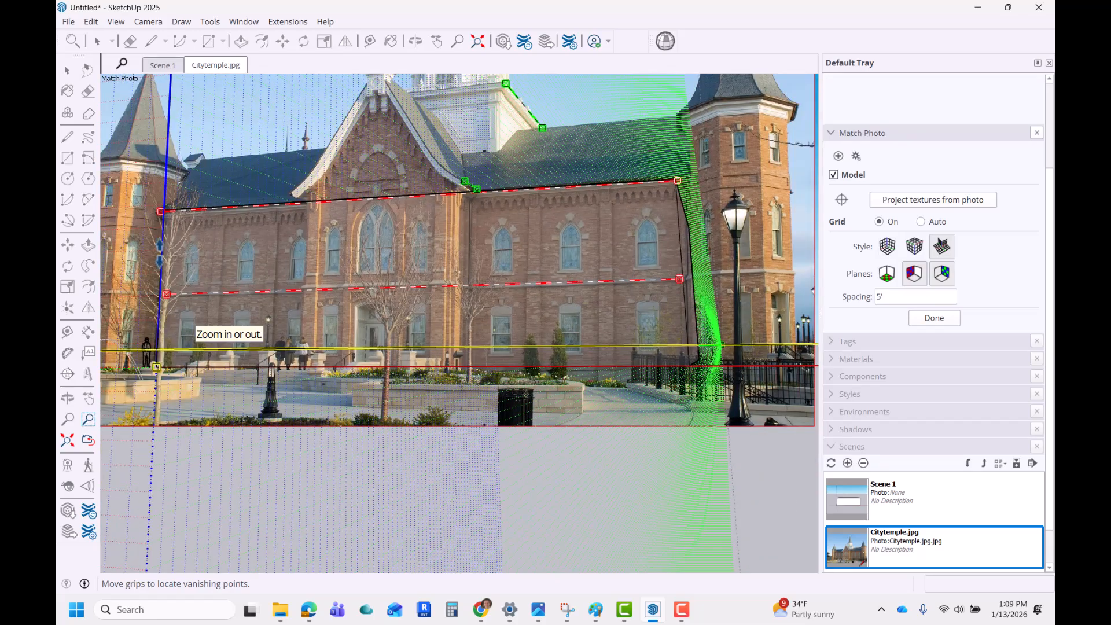
{"action": "left_click_drag", "start_coordinate": [157, 254], "coordinate": [161, 252]}
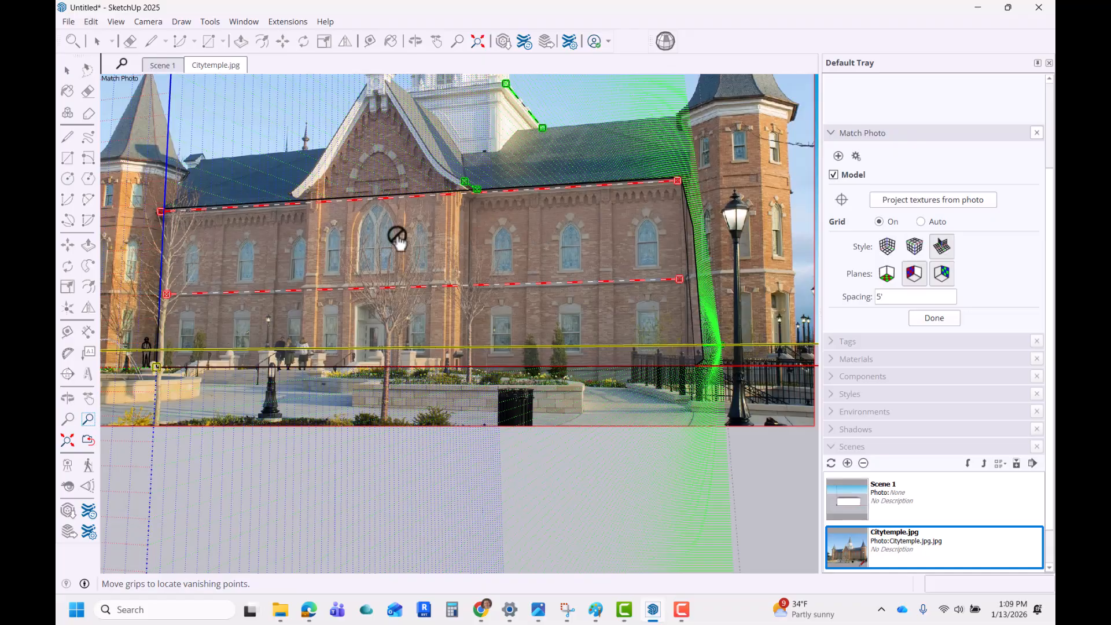
Check the box's top edge against the full length of the main eave and finish editing the photo match.
{"action": "scroll", "coordinate": [281, 242], "scroll_direction": "up", "scroll_amount": 1}
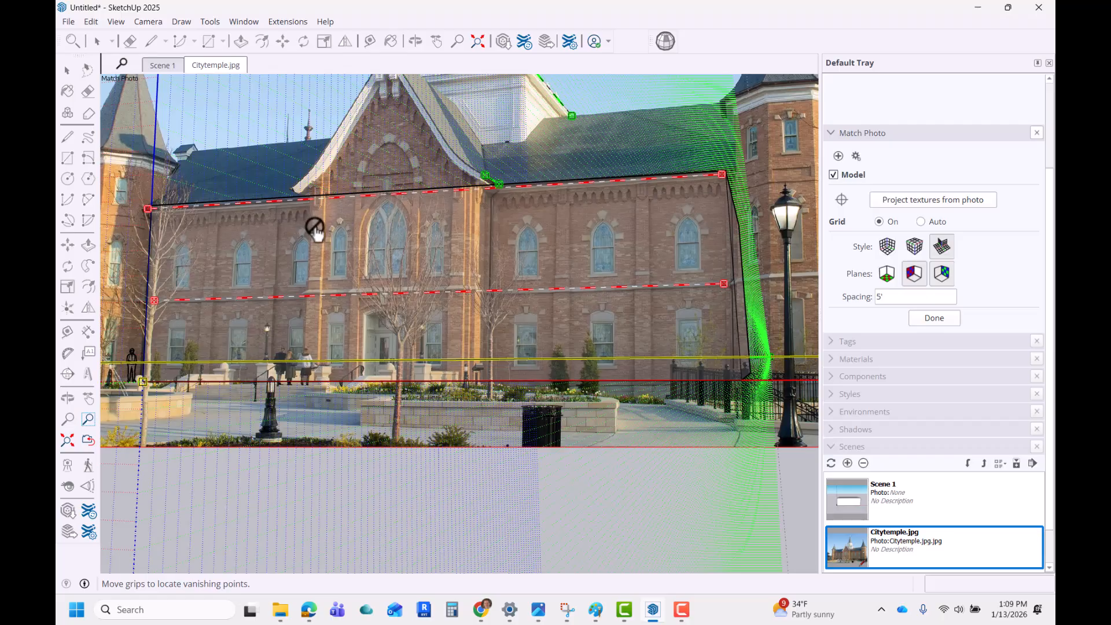
{"action": "scroll", "coordinate": [240, 218], "scroll_direction": "up", "scroll_amount": 3}
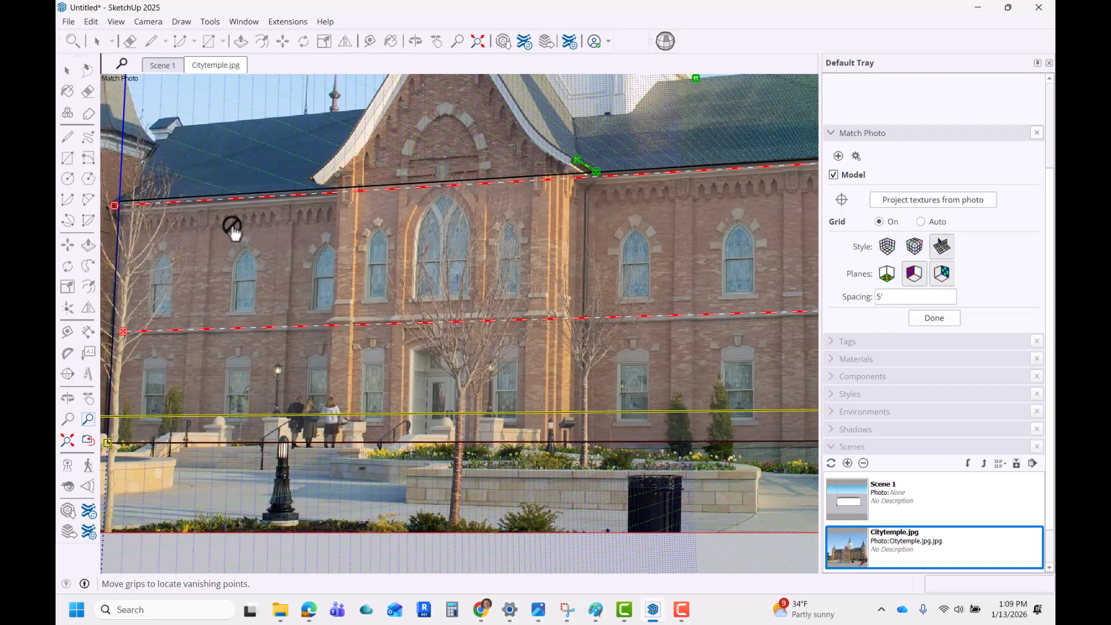
{"action": "scroll", "coordinate": [233, 229], "scroll_direction": "up", "scroll_amount": 3}
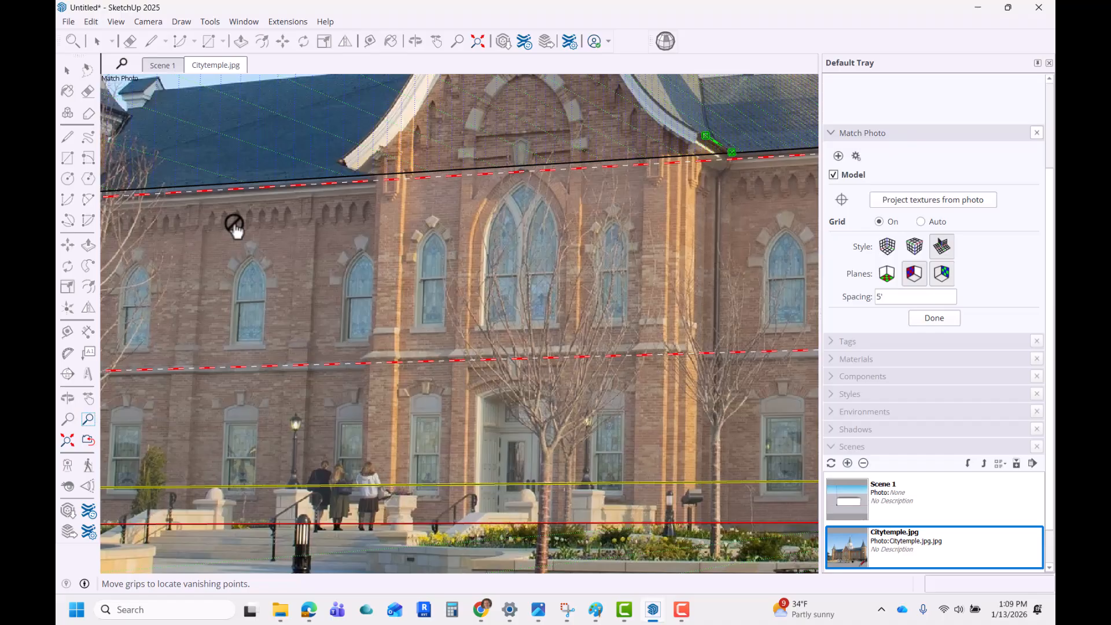
{"action": "scroll", "coordinate": [234, 226], "scroll_direction": "down", "scroll_amount": 3}
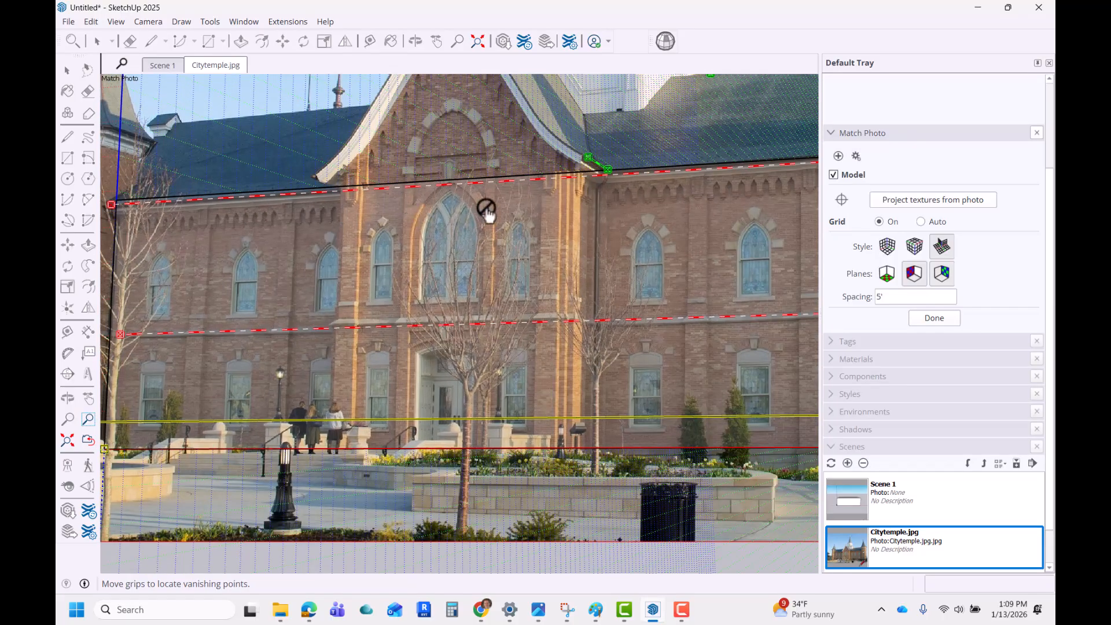
{"action": "scroll", "coordinate": [397, 230], "scroll_direction": "down", "scroll_amount": 5}
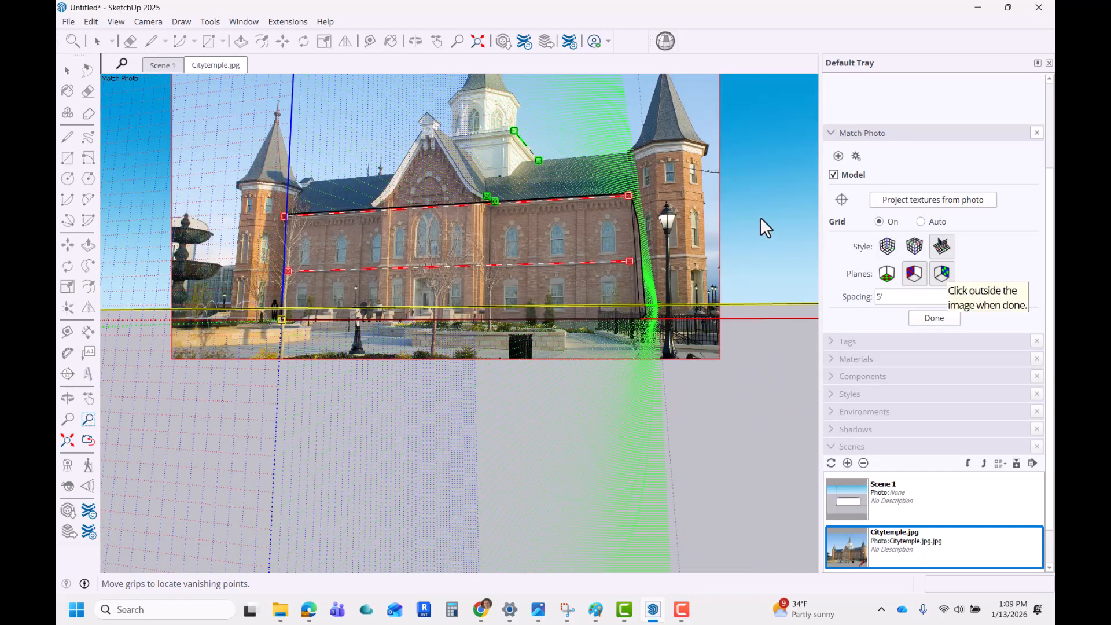
{"action": "left_click", "coordinate": [760, 217]}
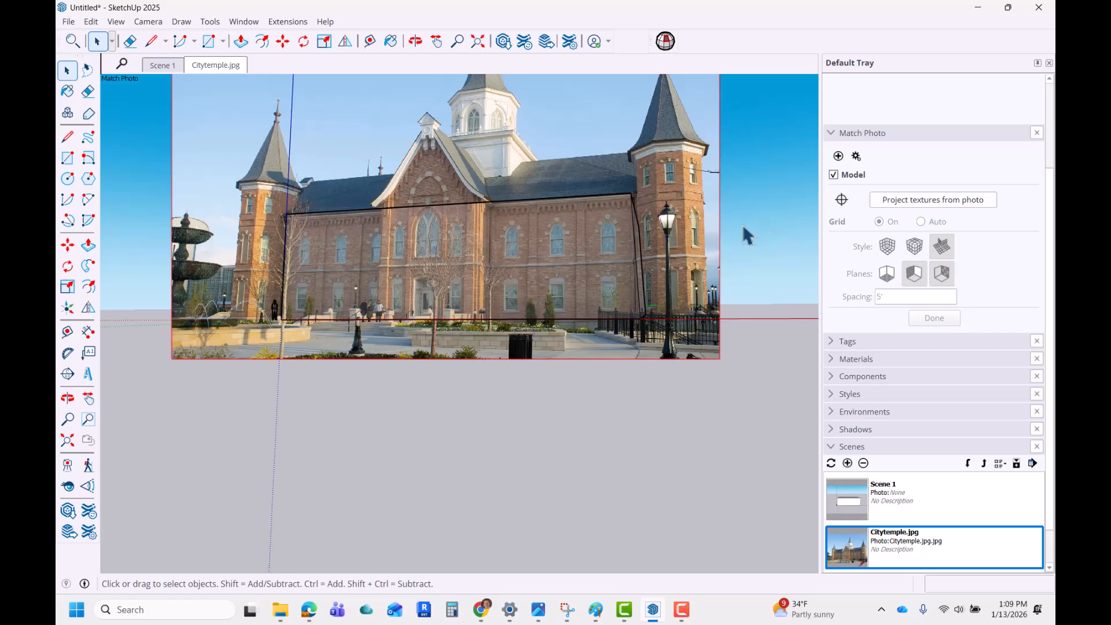
Push/Pull the massing box's top face up about 22' 4 5/8" above the main eave, judging the height in the Citytemple.jpg scene.
{"action": "middle_click_drag", "start_coordinate": [766, 231], "coordinate": [731, 313]}
{"action": "left_click", "coordinate": [553, 263]}
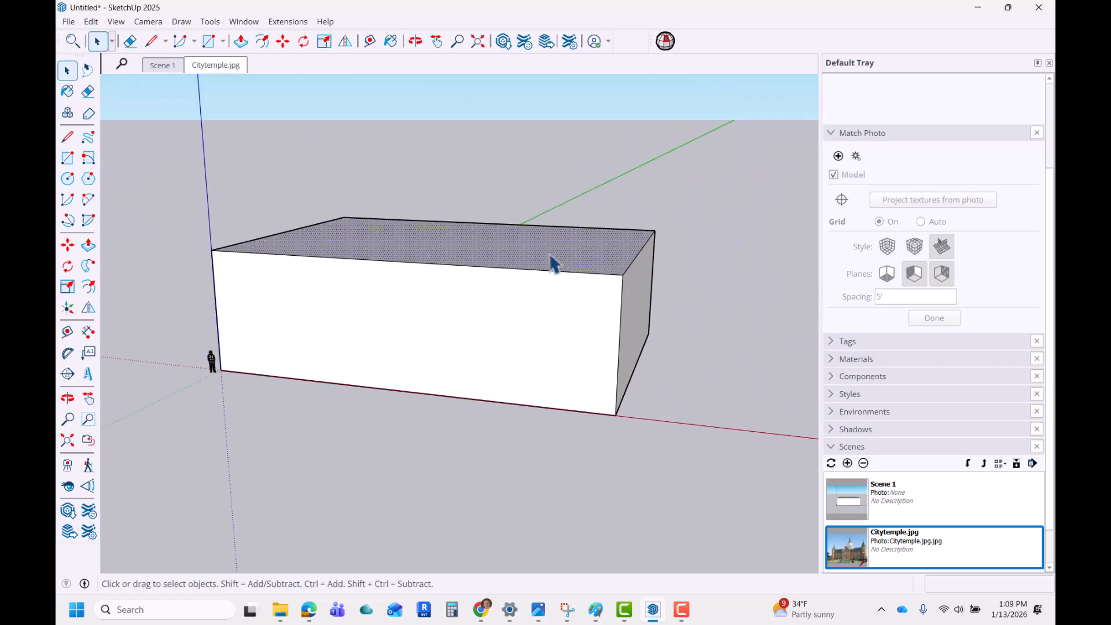
{"action": "key", "text": "p"}
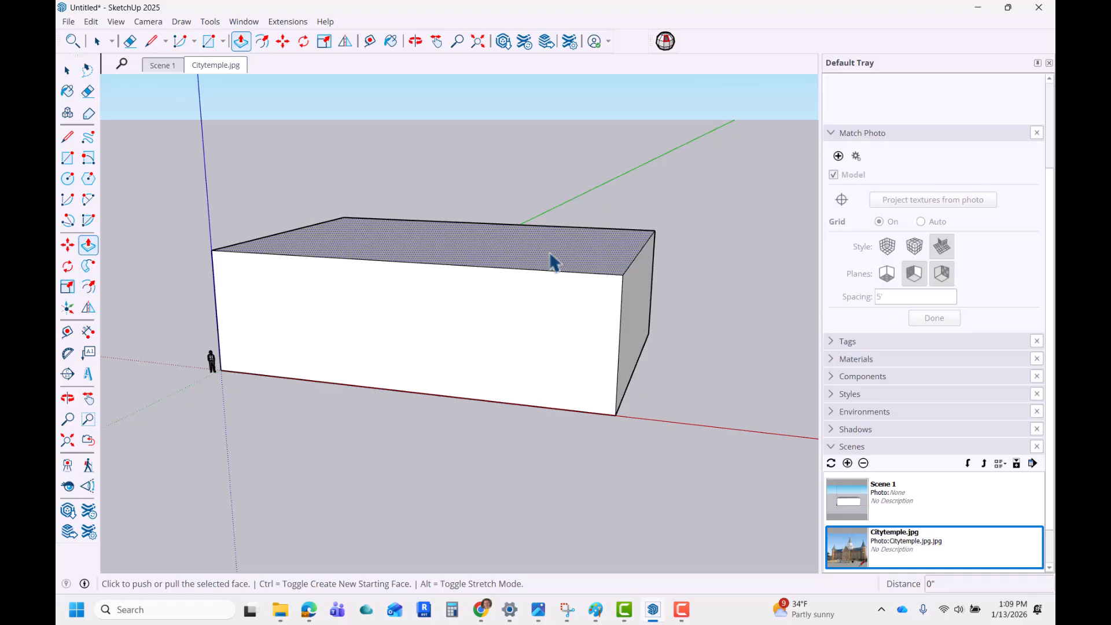
{"action": "left_click", "coordinate": [550, 255]}
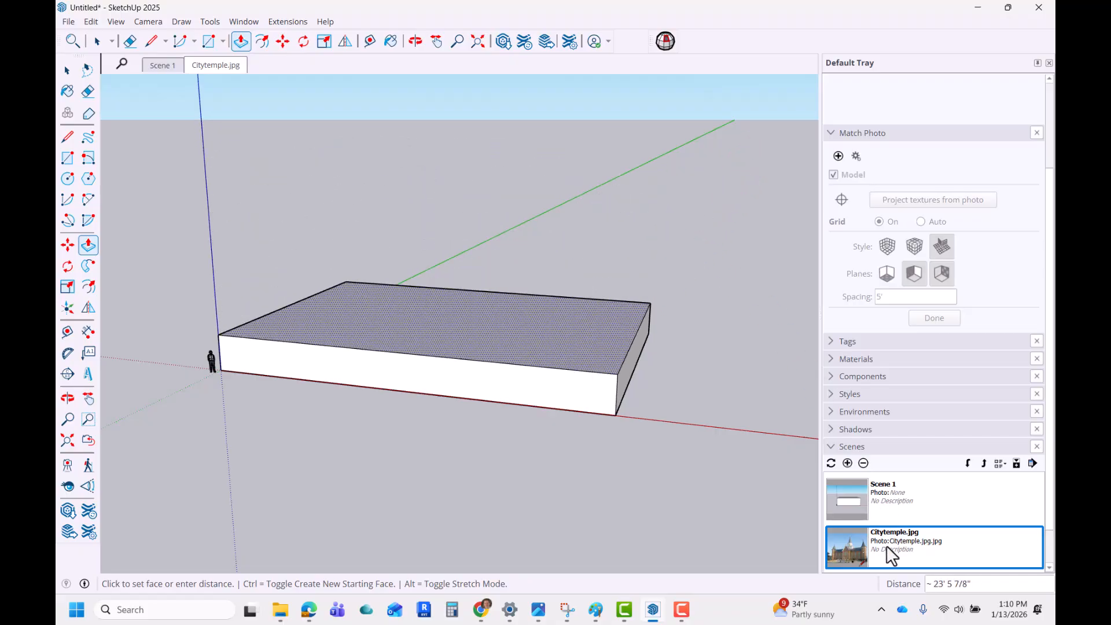
{"action": "double_click", "coordinate": [855, 544]}
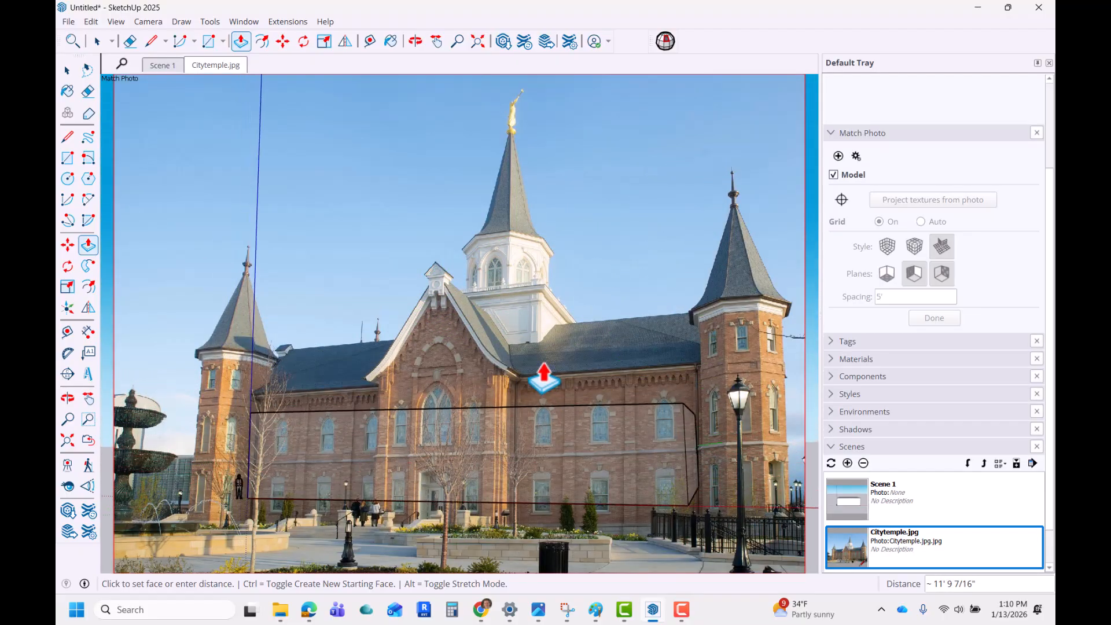
{"action": "scroll", "coordinate": [527, 390], "scroll_direction": "up", "scroll_amount": 5}
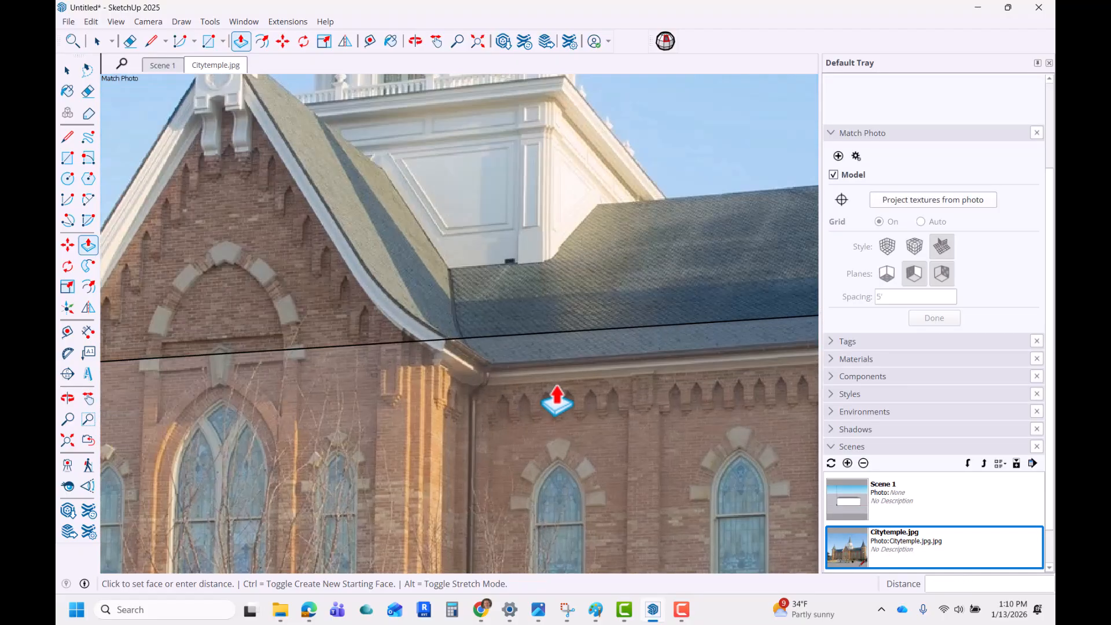
{"action": "scroll", "coordinate": [557, 399], "scroll_direction": "down", "scroll_amount": 3}
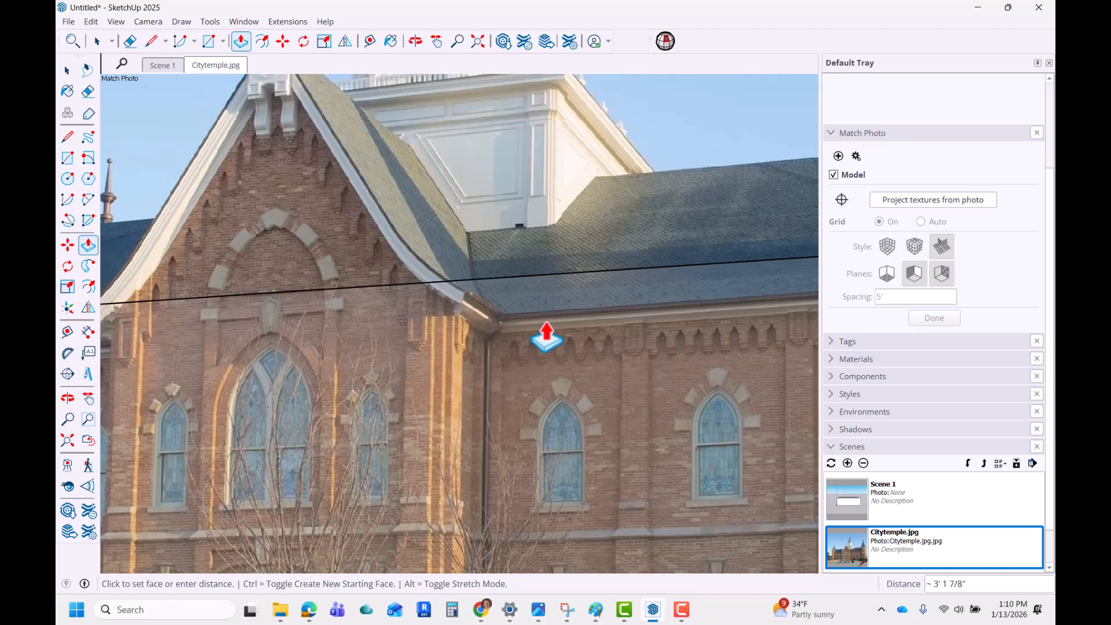
{"action": "scroll", "coordinate": [547, 286], "scroll_direction": "down", "scroll_amount": 2}
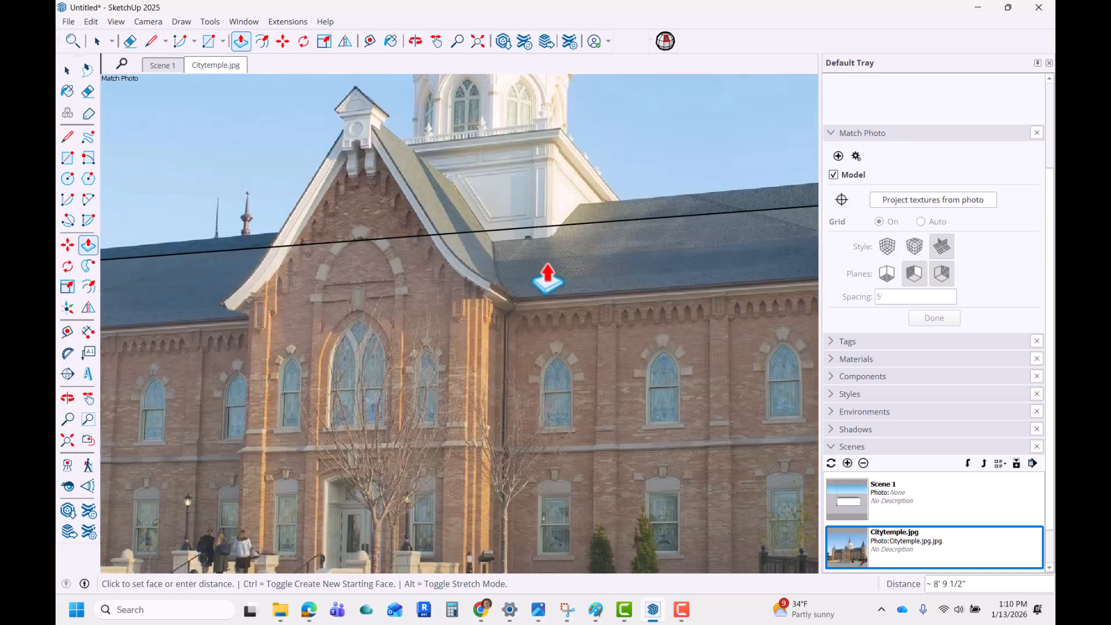
{"action": "scroll", "coordinate": [548, 261], "scroll_direction": "down", "scroll_amount": 2}
{"action": "left_click", "coordinate": [548, 197]}
{"action": "scroll", "coordinate": [564, 301], "scroll_direction": "down", "scroll_amount": 2}
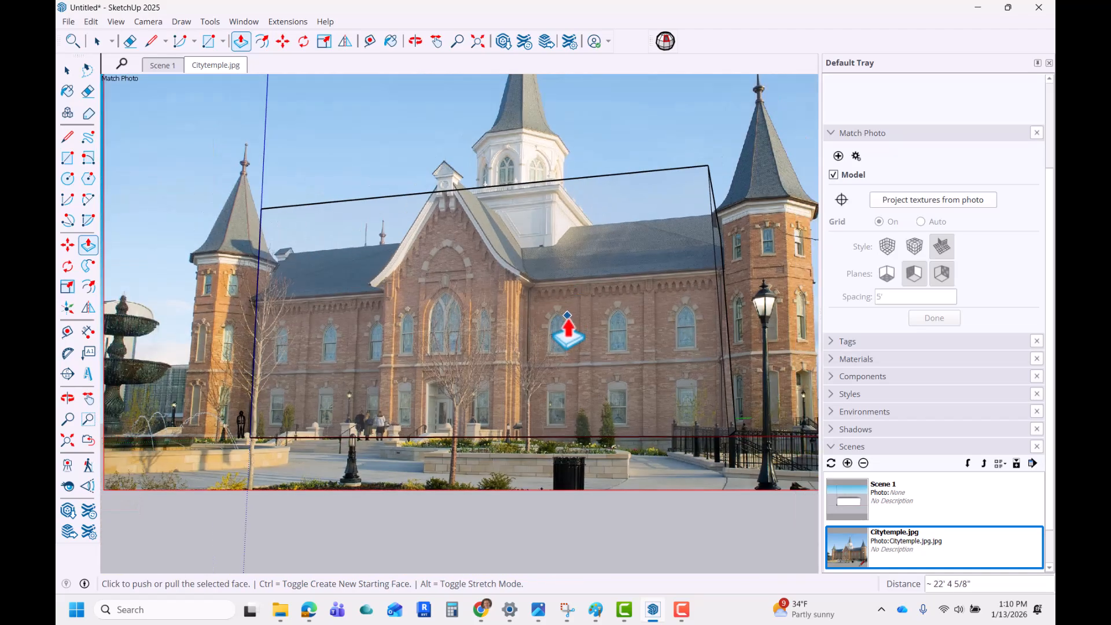
Place a Tape Measure guide about 23' 3" below the box's front top edge, along the photo's main eave.
{"action": "scroll", "coordinate": [412, 350], "scroll_direction": "up", "scroll_amount": 1}
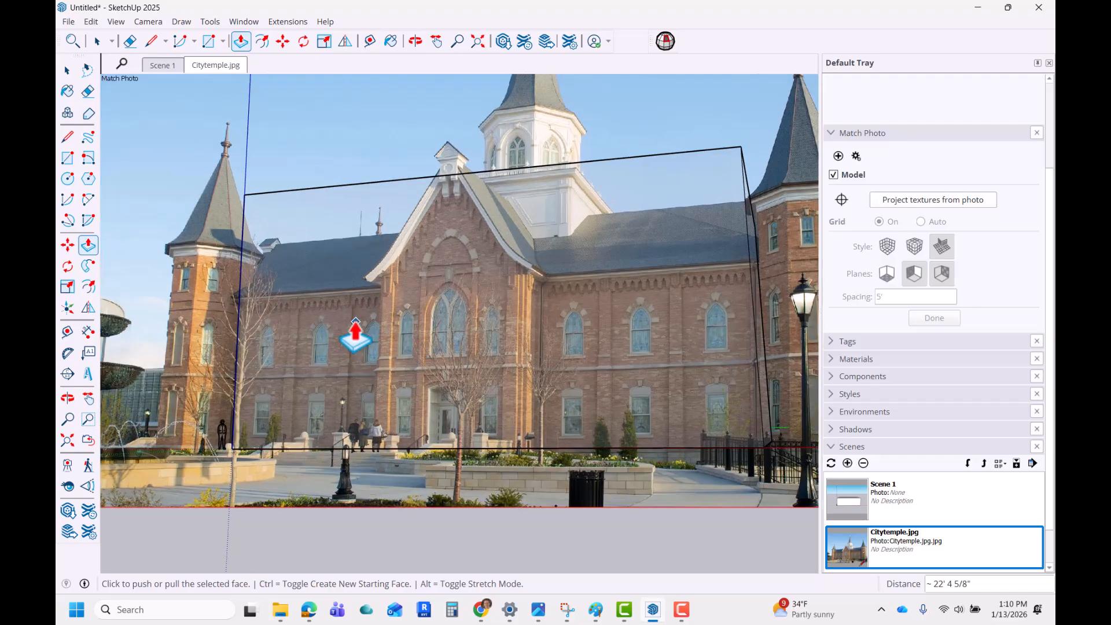
{"action": "scroll", "coordinate": [354, 330], "scroll_direction": "up", "scroll_amount": 2}
{"action": "key", "text": "t"}
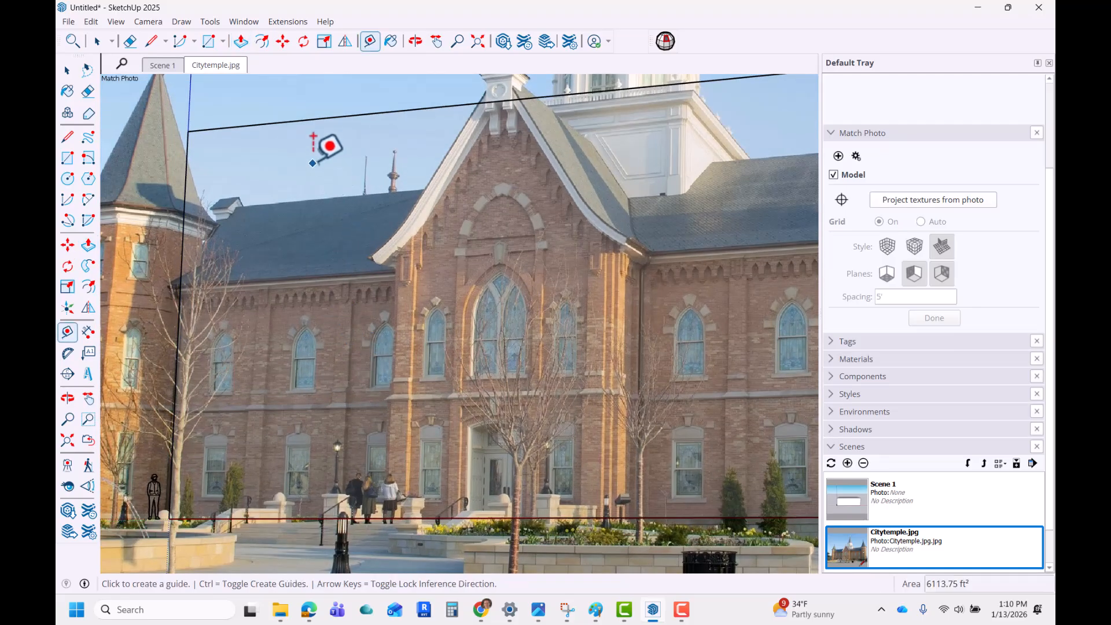
{"action": "left_click", "coordinate": [317, 118]}
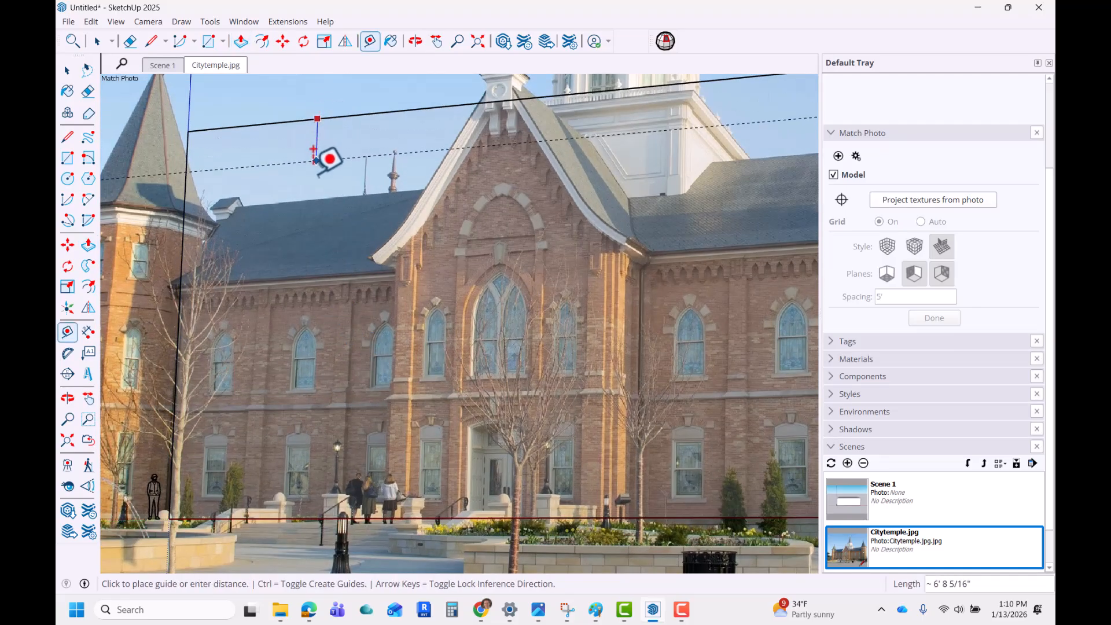
{"action": "scroll", "coordinate": [315, 218], "scroll_direction": "up", "scroll_amount": 1}
{"action": "scroll", "coordinate": [320, 231], "scroll_direction": "up", "scroll_amount": 2}
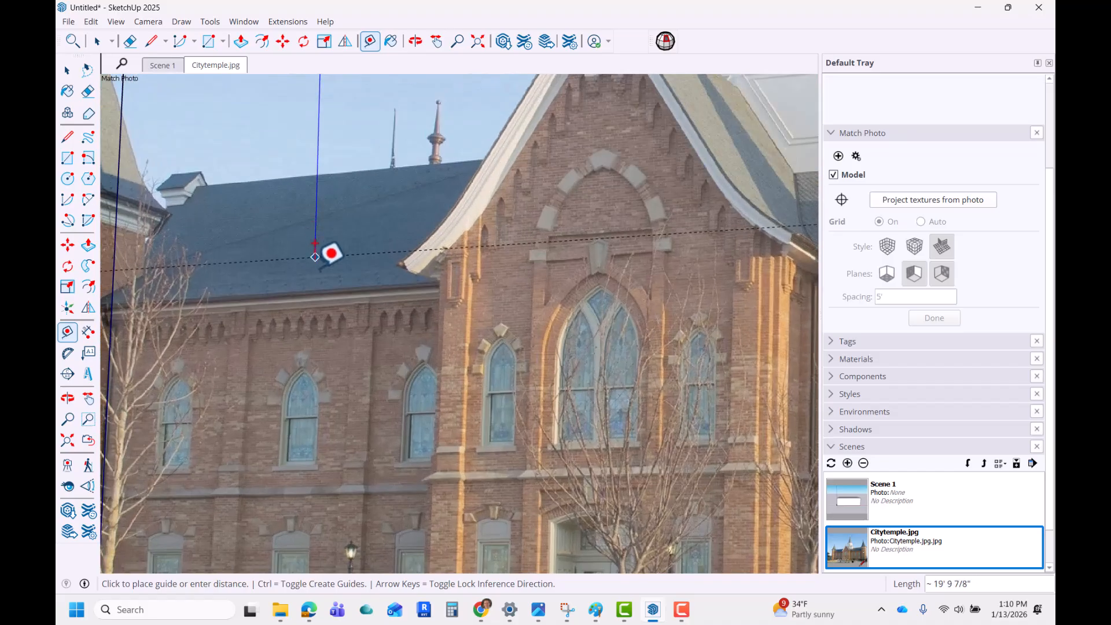
{"action": "scroll", "coordinate": [315, 257], "scroll_direction": "up", "scroll_amount": 3}
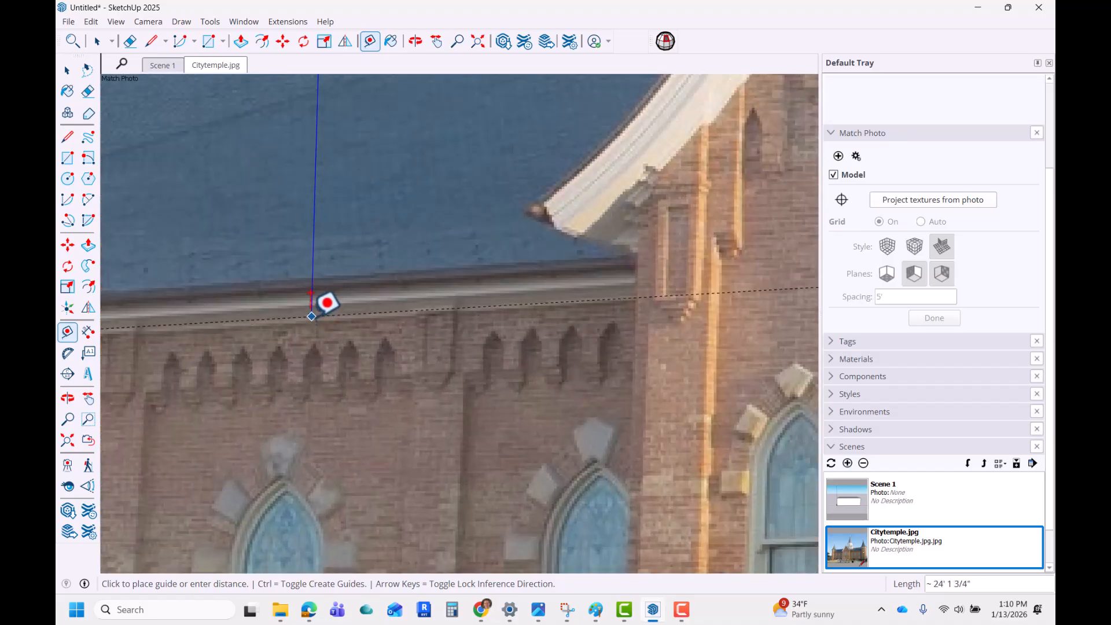
{"action": "scroll", "coordinate": [313, 304], "scroll_direction": "down", "scroll_amount": 2}
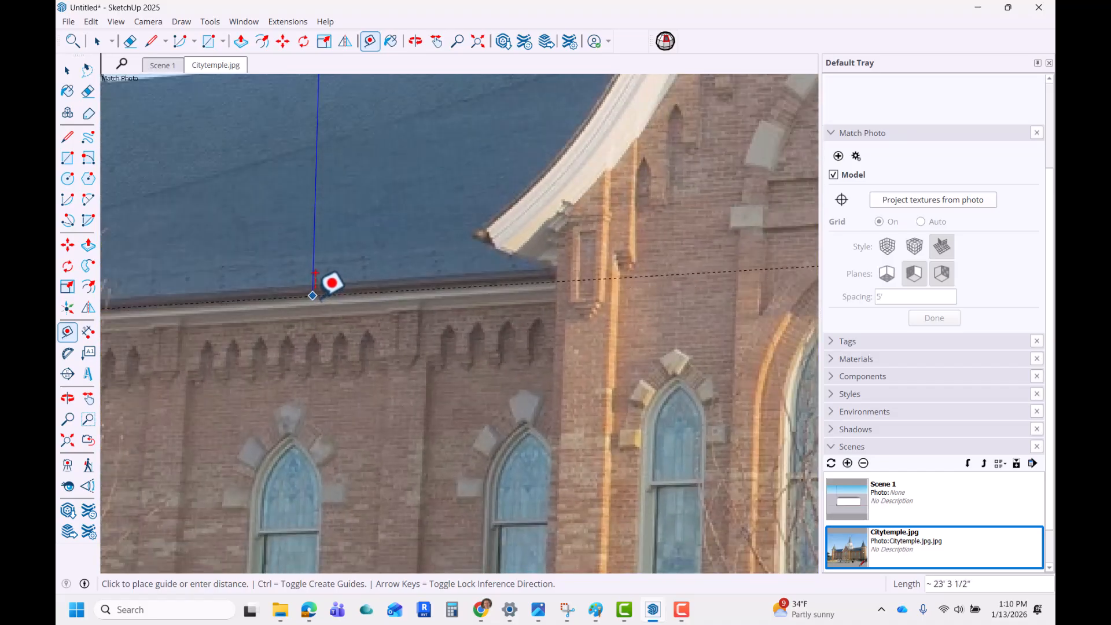
{"action": "left_click", "coordinate": [312, 296]}
{"action": "scroll", "coordinate": [401, 330], "scroll_direction": "down", "scroll_amount": 3}
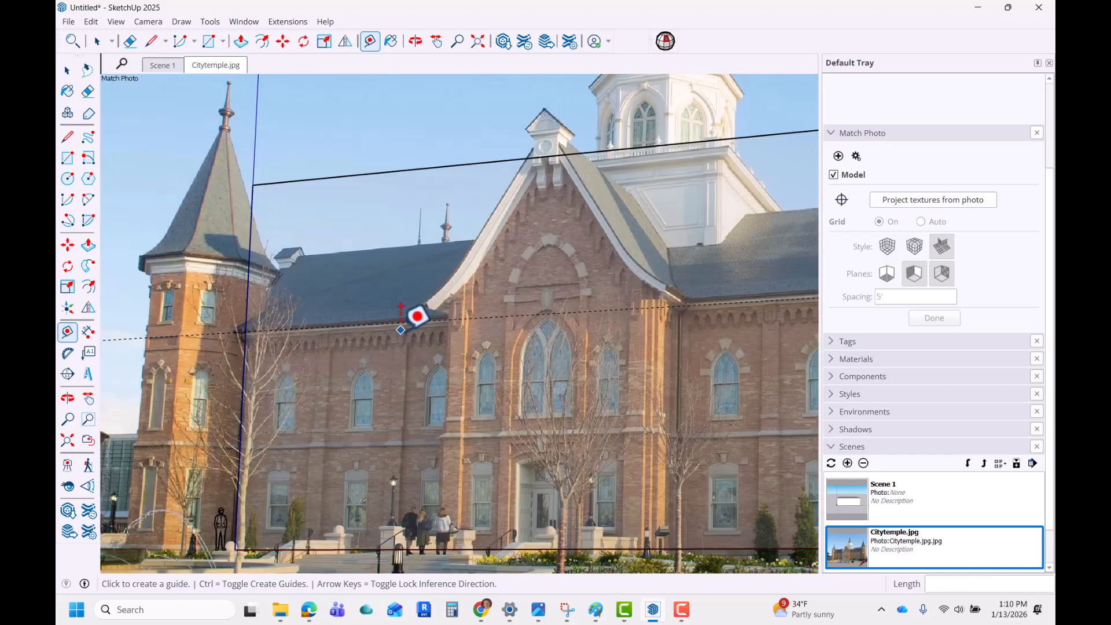
Push/Pull the massing box's top face down to the eave guide line.
{"action": "scroll", "coordinate": [400, 330], "scroll_direction": "down", "scroll_amount": 5}
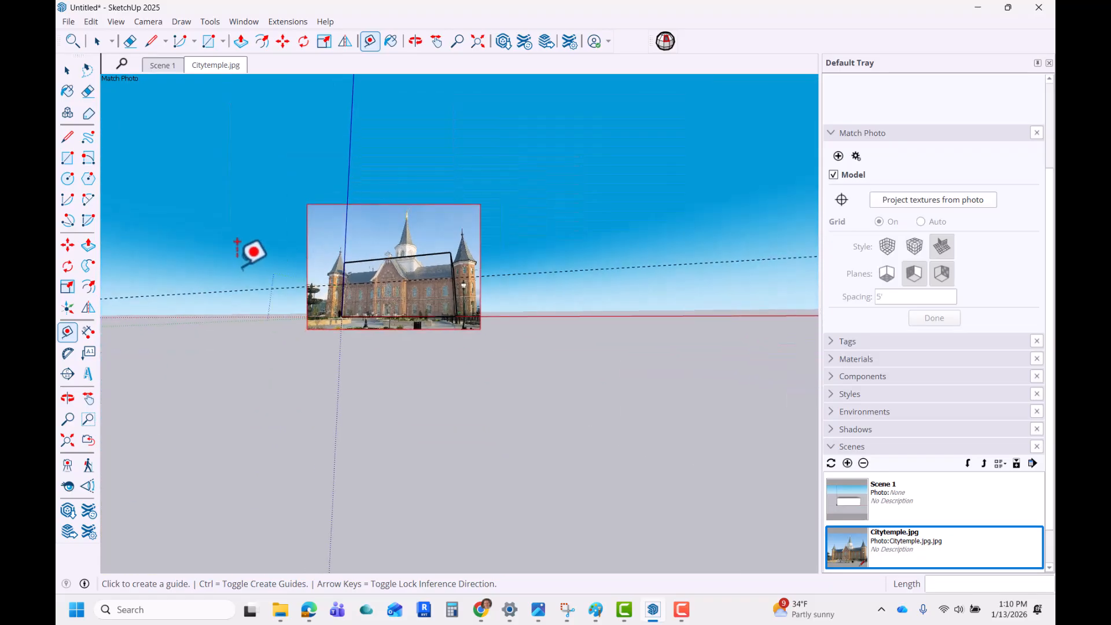
{"action": "scroll", "coordinate": [289, 253], "scroll_direction": "up", "scroll_amount": 2}
{"action": "key", "text": "space"}
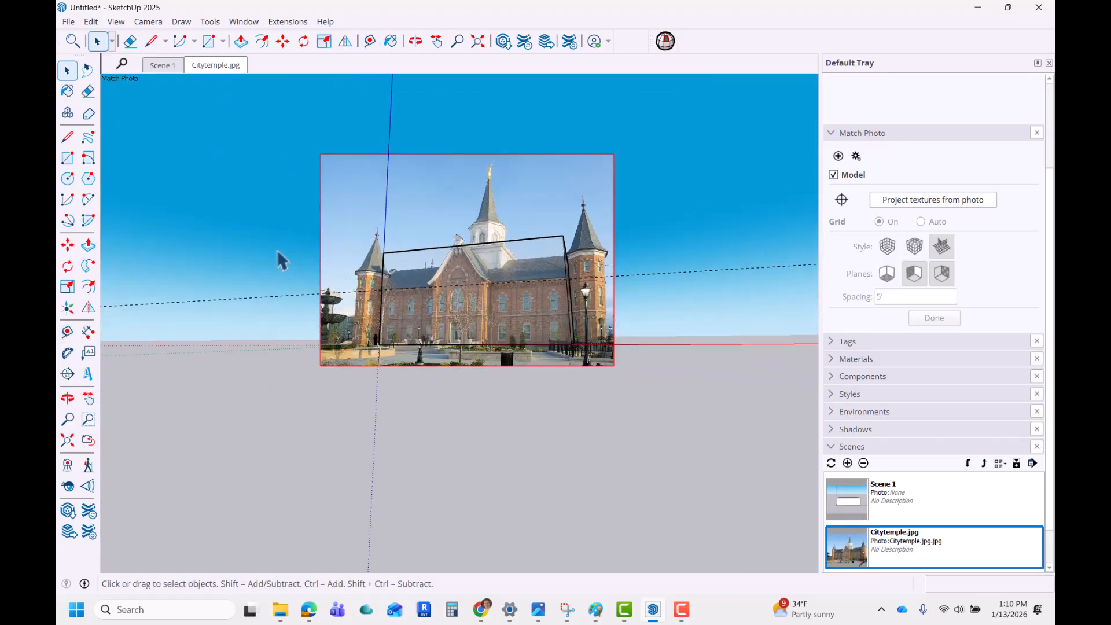
{"action": "middle_click_drag", "start_coordinate": [238, 241], "coordinate": [480, 327]}
{"action": "left_click", "coordinate": [536, 266]}
{"action": "key", "text": "p"}
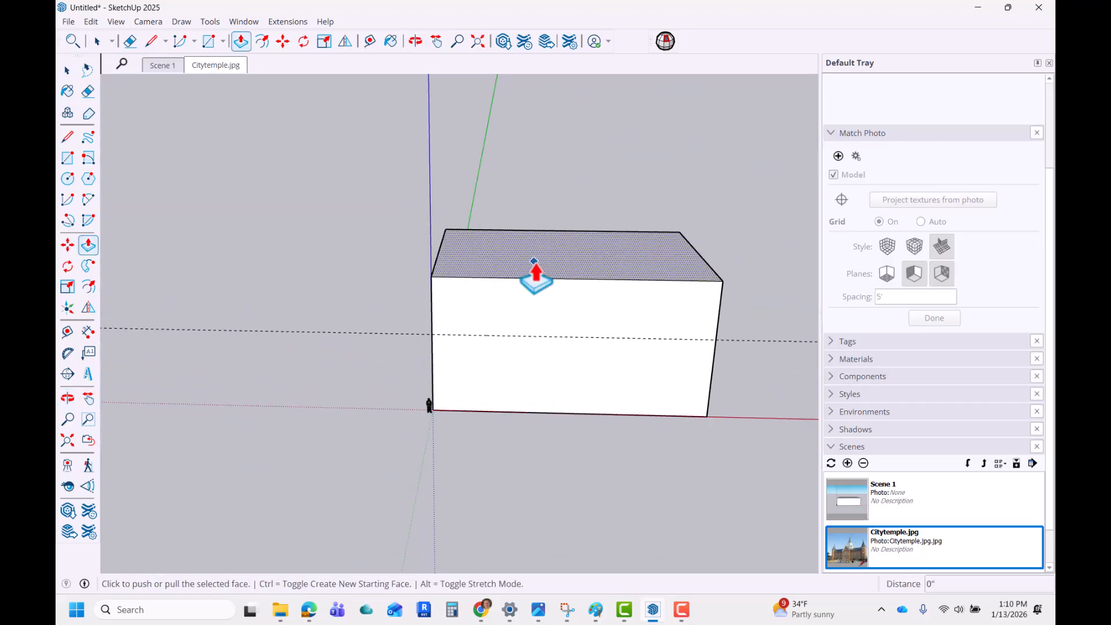
{"action": "left_click", "coordinate": [536, 270]}
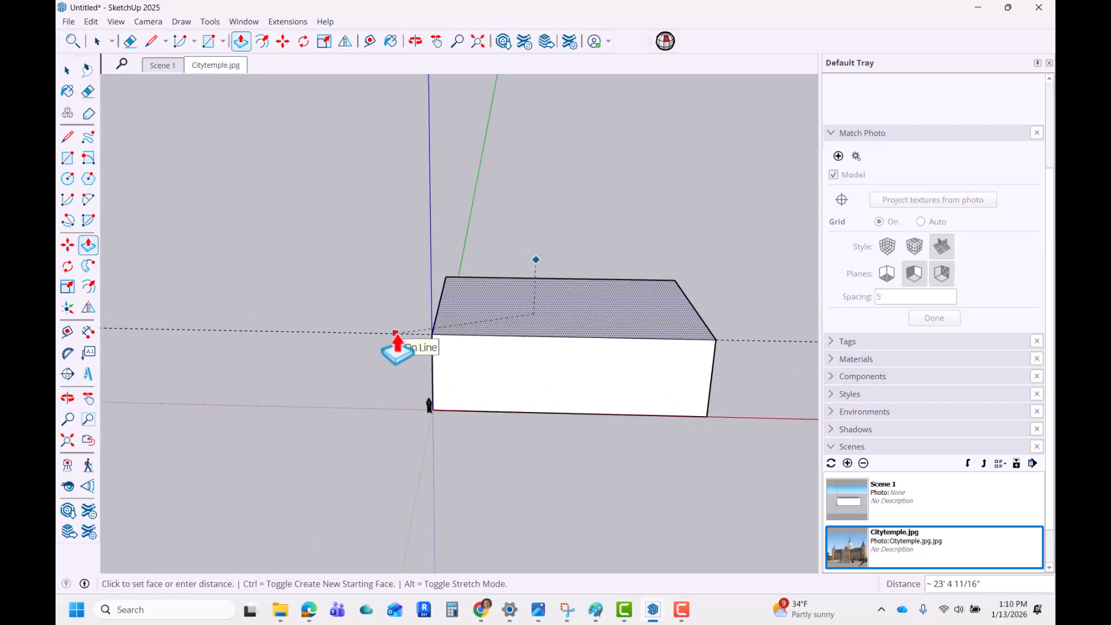
{"action": "key", "text": "Escape"}
Compare the lowered box in Scene 1 and the Citytemple.jpg scene to check its alignment with the temple photo.
{"action": "middle_click_drag", "start_coordinate": [558, 464], "coordinate": [377, 345]}
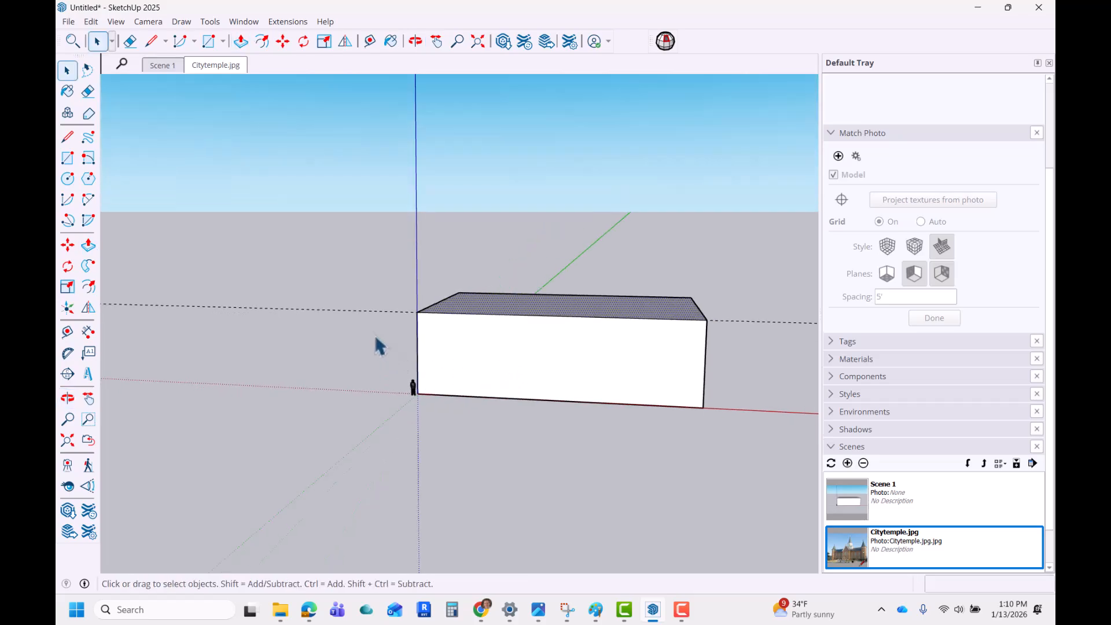
{"action": "double_click", "coordinate": [868, 545]}
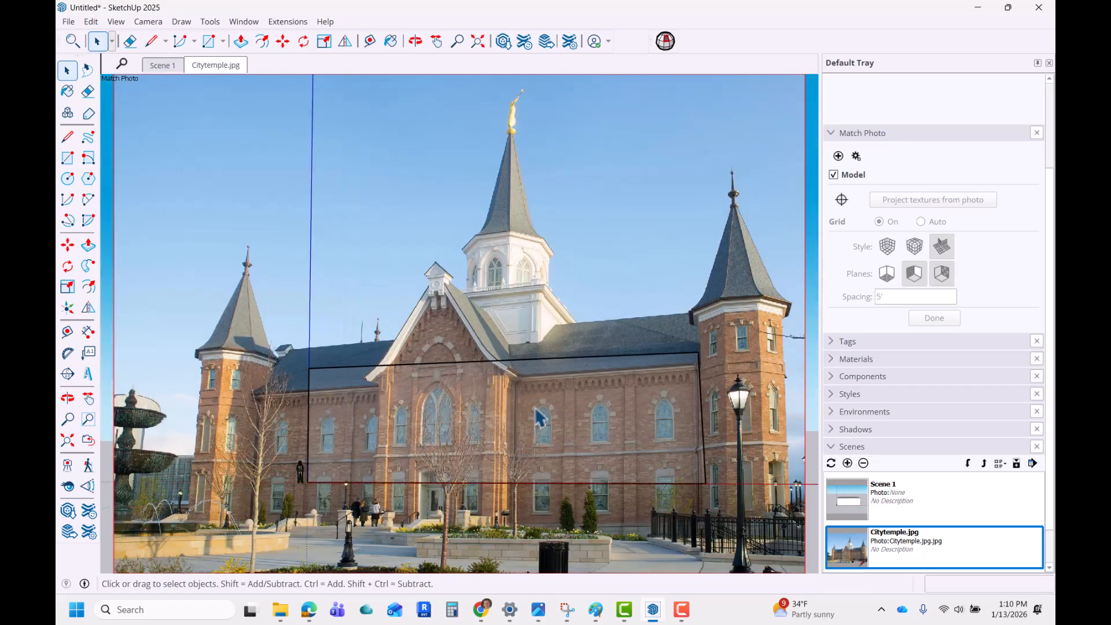
{"action": "left_click", "coordinate": [169, 66]}
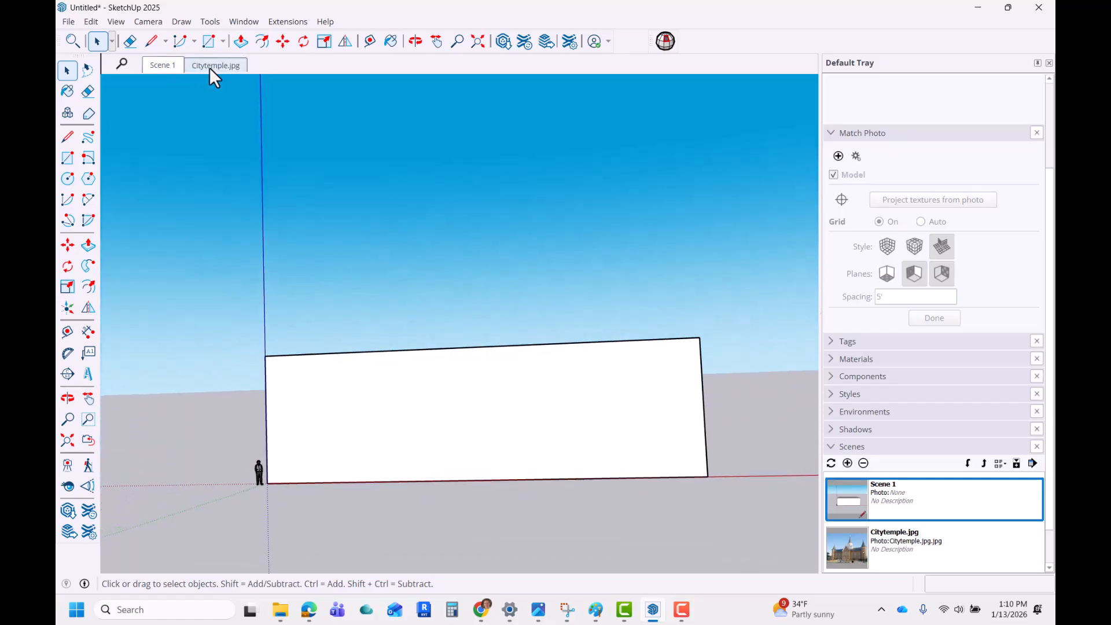
{"action": "left_click", "coordinate": [209, 68]}
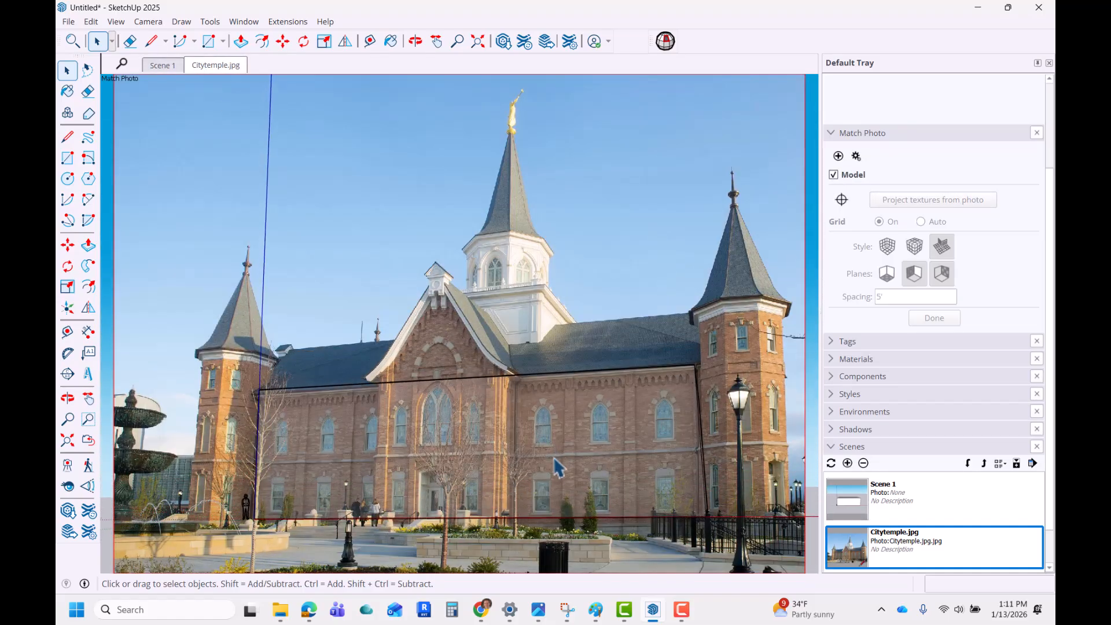
Inspect the massing box's top edge and corners against the eave, central gable and corner towers in the matched temple photo.
{"action": "scroll", "coordinate": [446, 451], "scroll_direction": "up", "scroll_amount": 4}
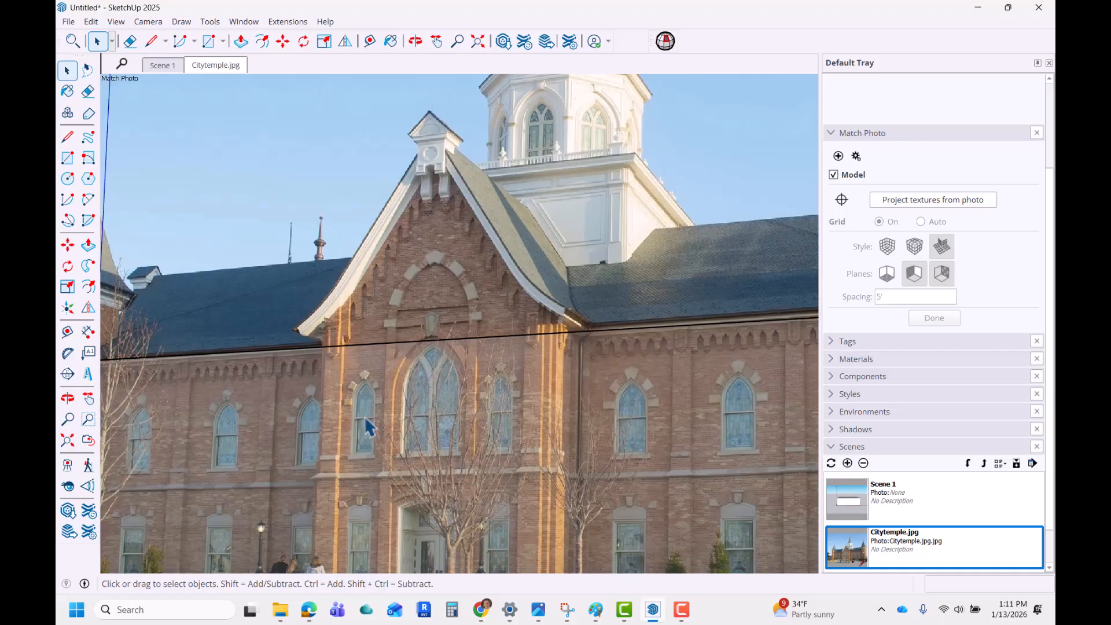
{"action": "scroll", "coordinate": [466, 364], "scroll_direction": "down", "scroll_amount": 4}
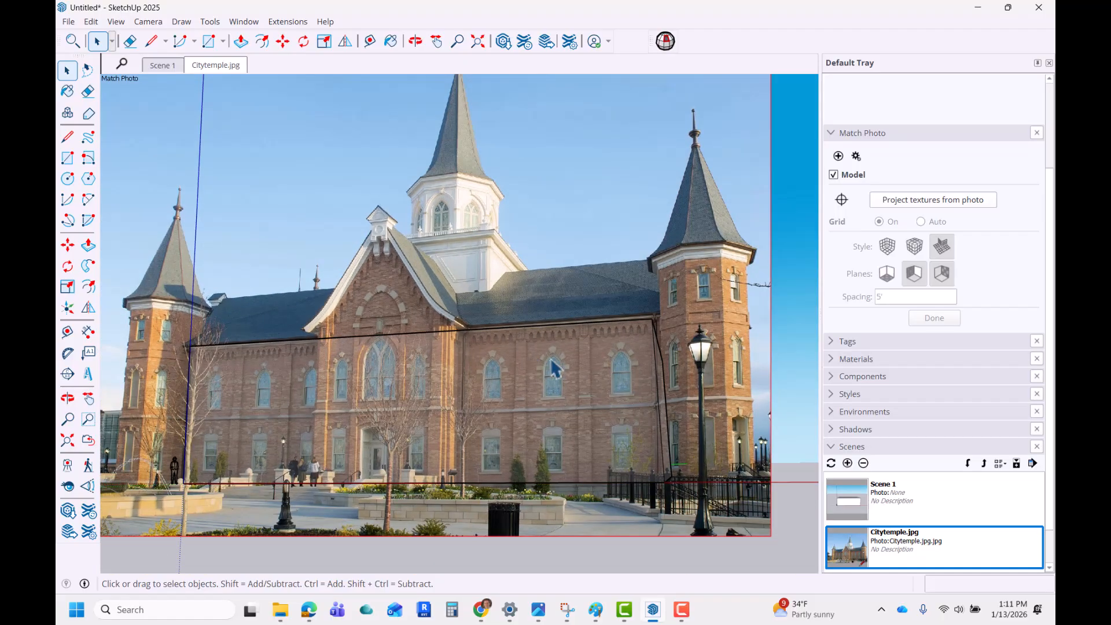
{"action": "scroll", "coordinate": [277, 398], "scroll_direction": "down", "scroll_amount": 2}
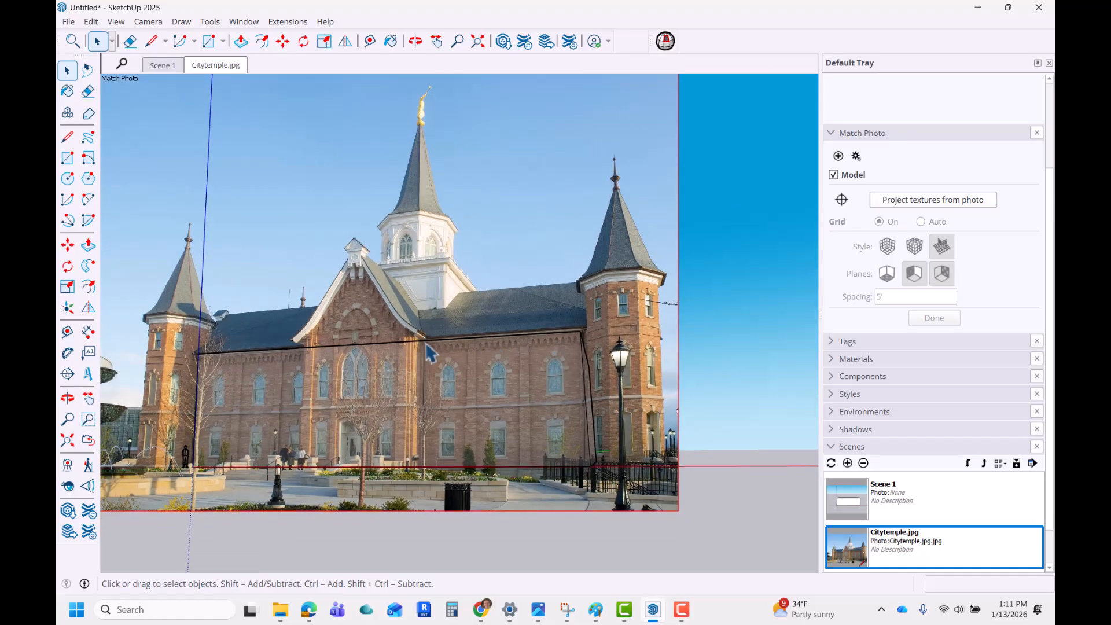
{"action": "scroll", "coordinate": [223, 419], "scroll_direction": "up", "scroll_amount": 3}
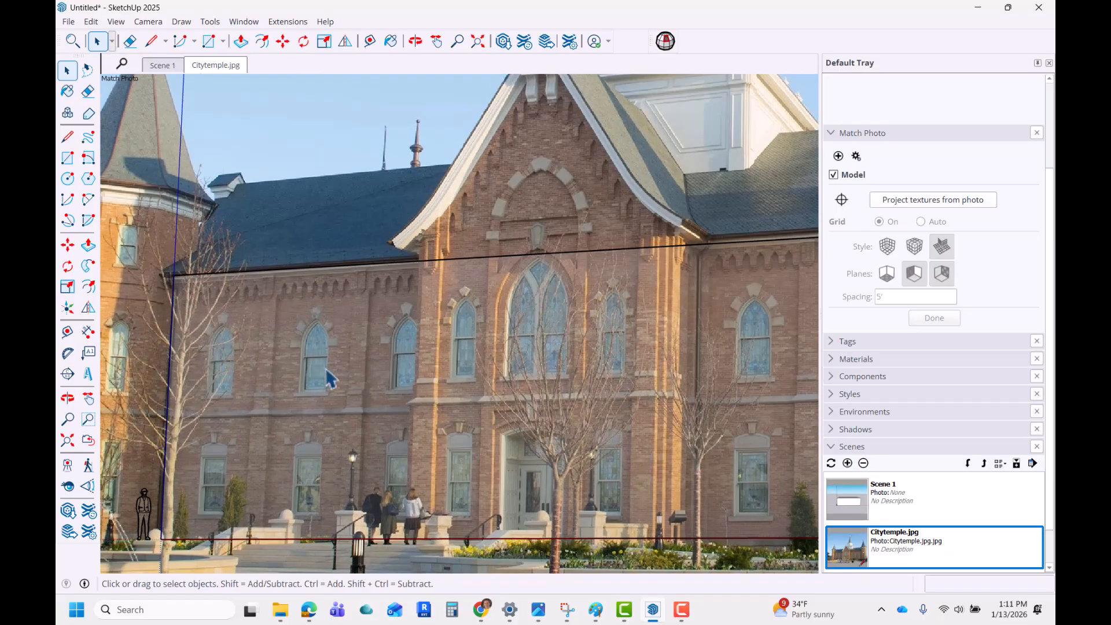
{"action": "scroll", "coordinate": [529, 487], "scroll_direction": "down", "scroll_amount": 2}
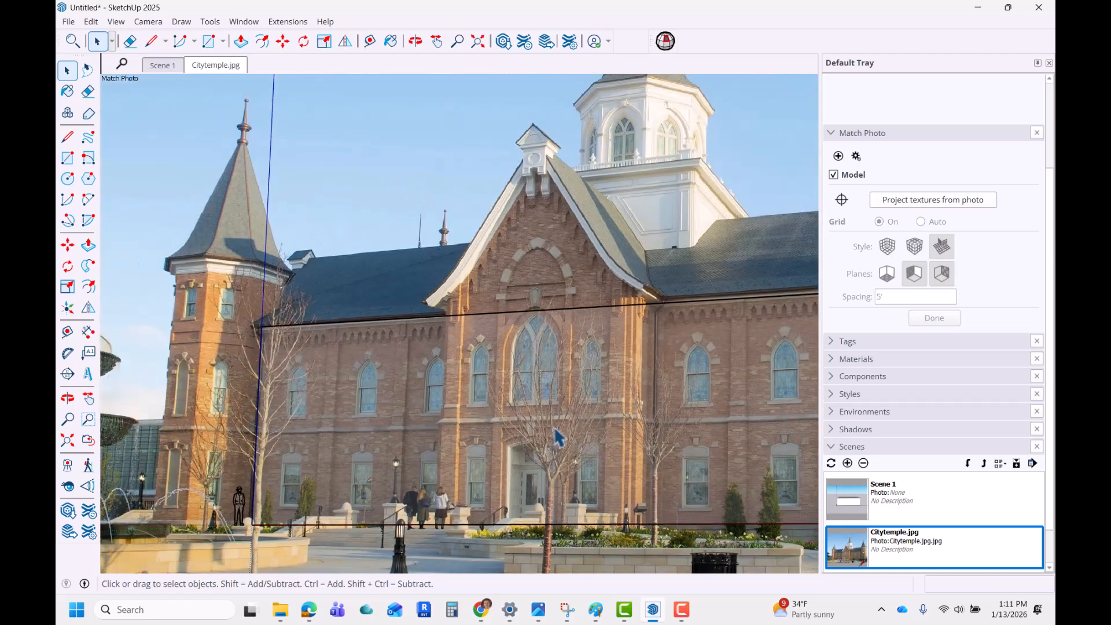
{"action": "scroll", "coordinate": [344, 347], "scroll_direction": "down", "scroll_amount": 2}
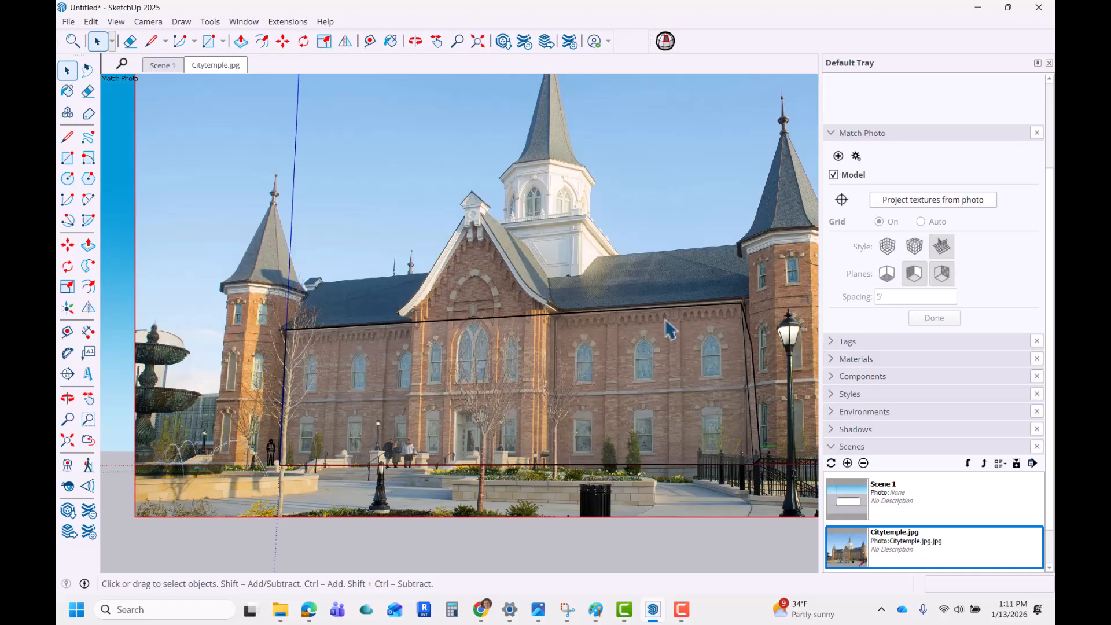
{"action": "scroll", "coordinate": [391, 309], "scroll_direction": "down", "scroll_amount": 2}
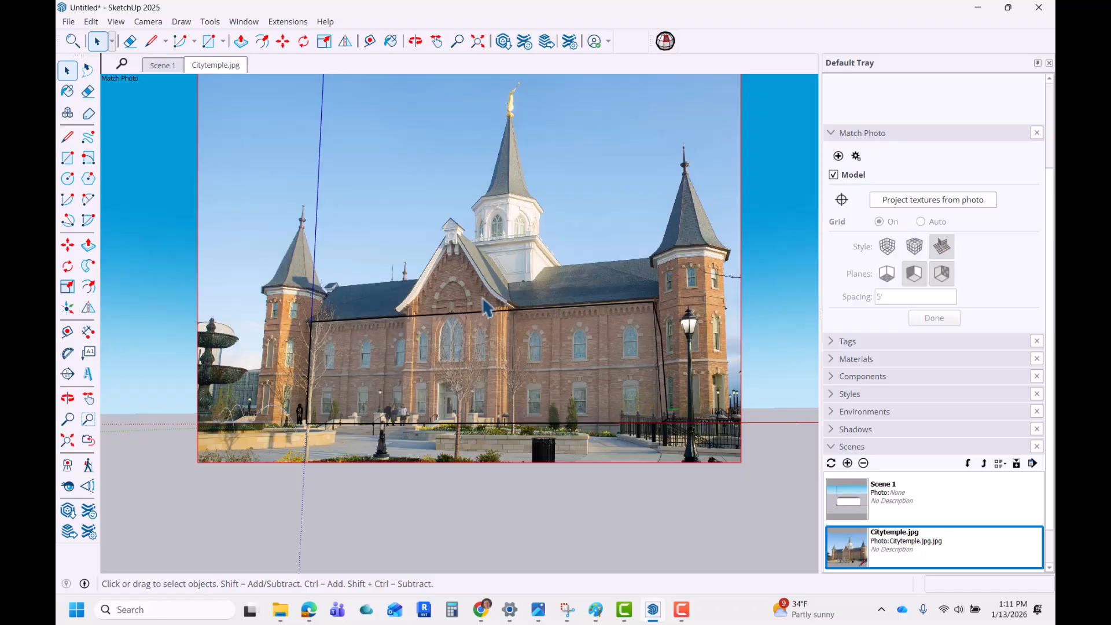